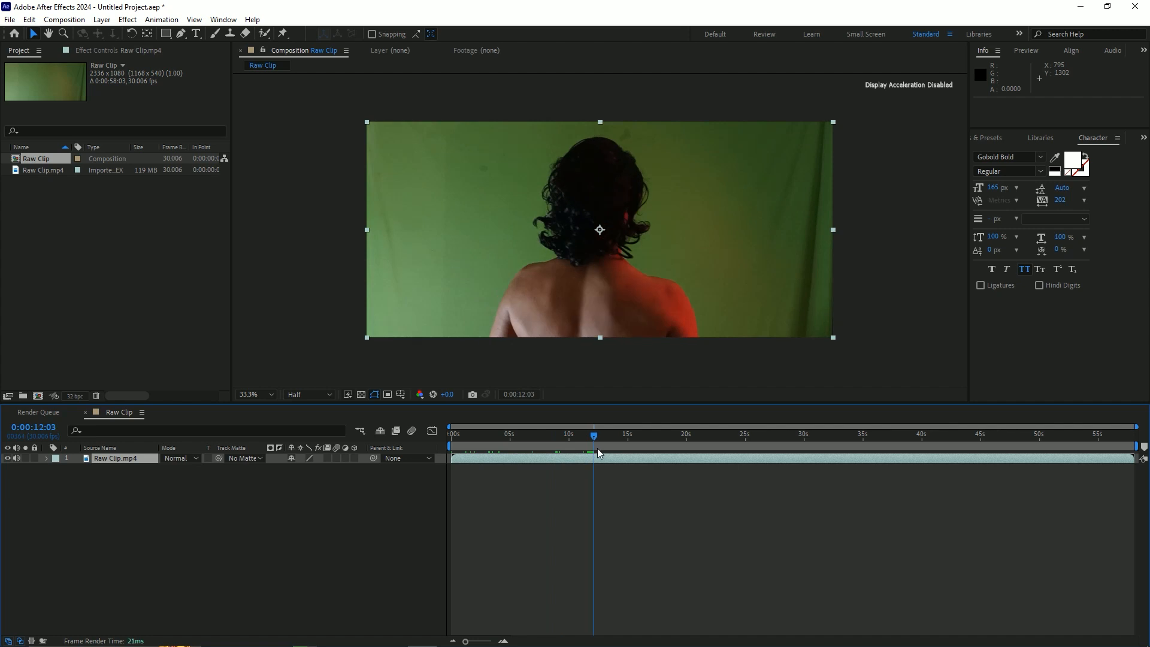
- Trim the start of the Raw Clip.mp4 layer to 0:00:14:29
left_click_drag(596, 449, 629, 551)
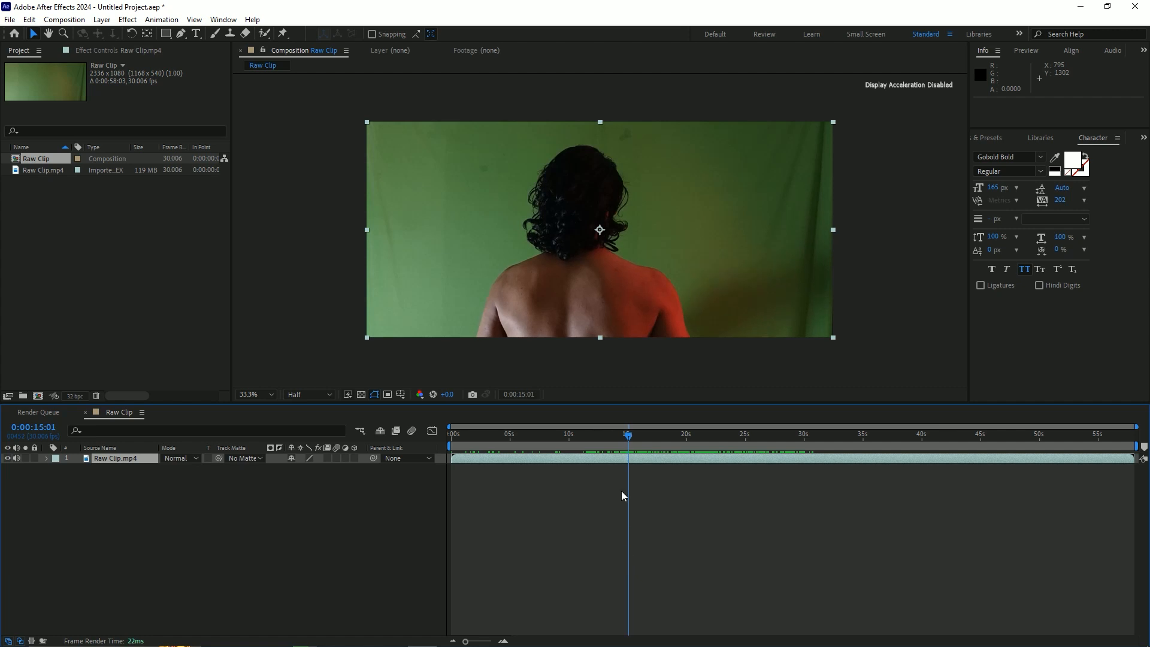
scroll(620, 459, "up", 5)
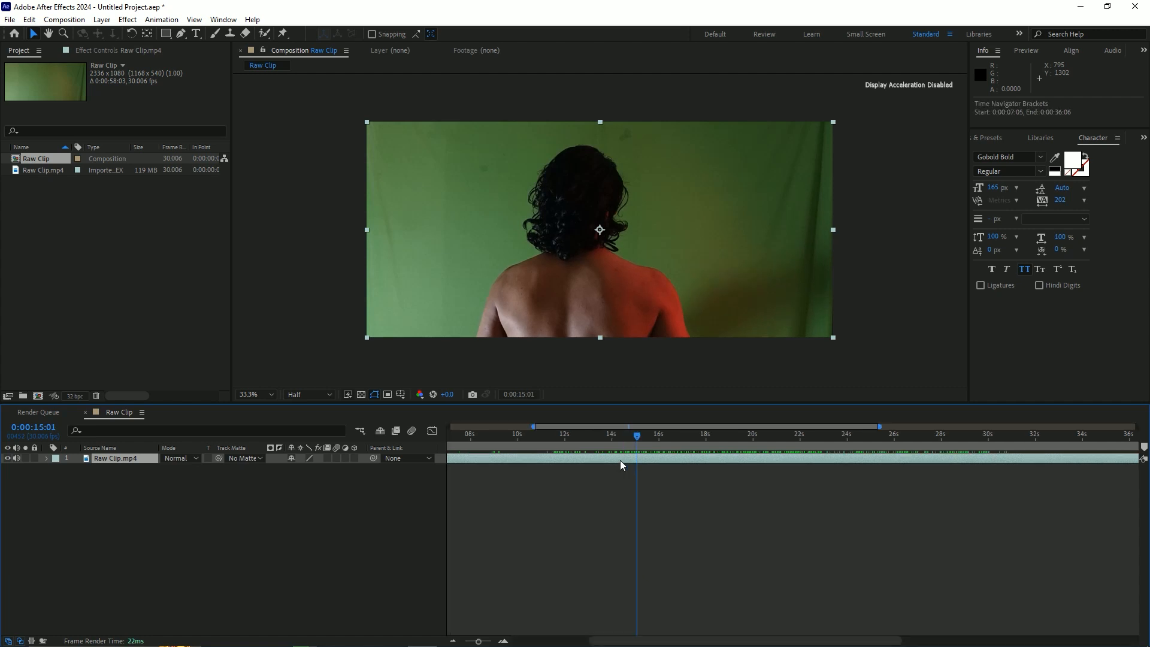
left_click(653, 438)
left_click_drag(653, 438, 650, 459)
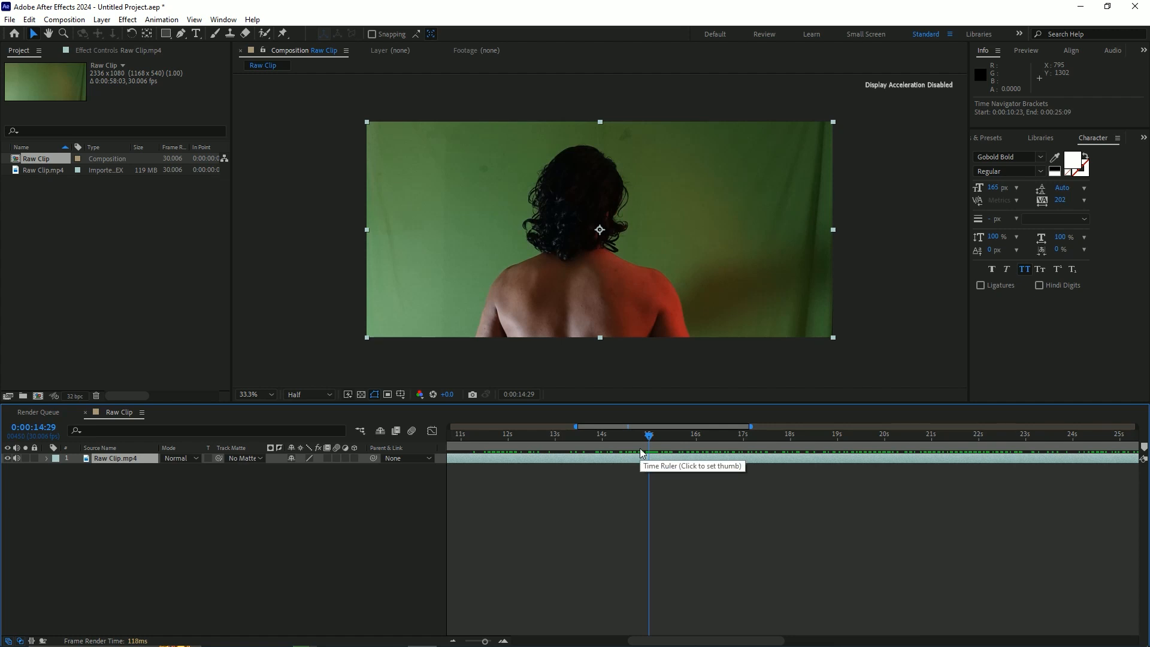
key("alt+bracketleft")
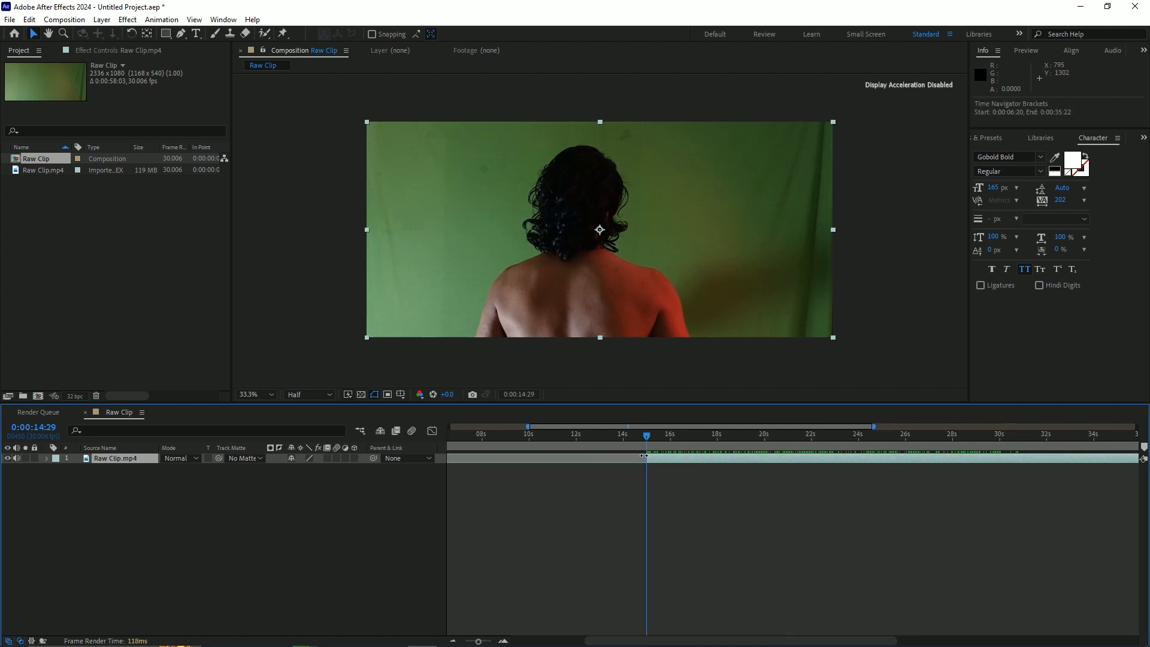
- Move the trimmed Raw Clip.mp4 layer to begin at 0:00:00:00 and return the playhead to the composition's start
key("semicolon")
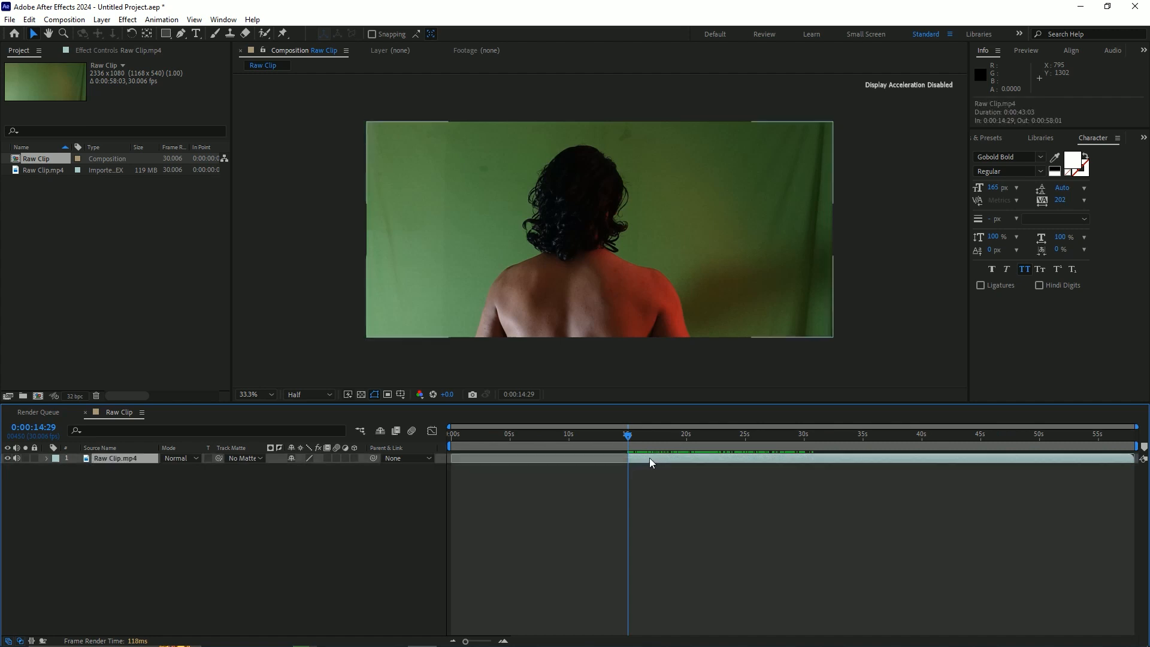
left_click_drag(649, 458, 460, 459)
key("Home")
- Trim the end of the Raw Clip.mp4 layer to 0:00:09:29
scroll(462, 462, "up", 1)
scroll(462, 463, "left", 1)
scroll(462, 462, "down", 1)
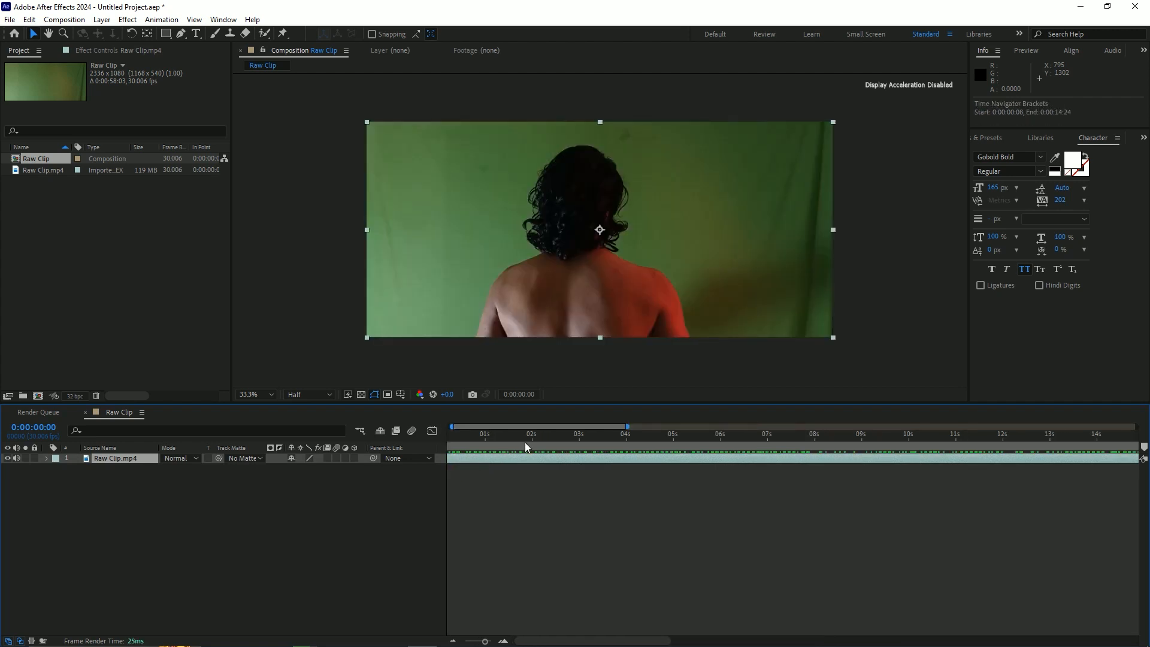
scroll(551, 443, "down", 1)
left_click(578, 436)
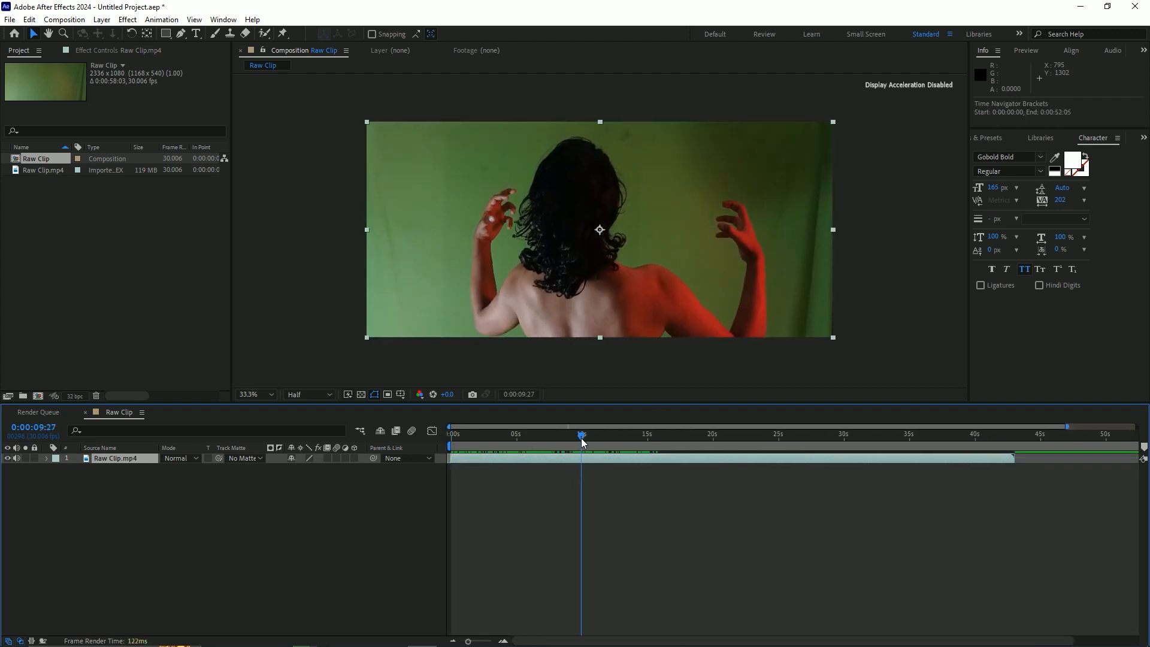
scroll(575, 484, "up", 4)
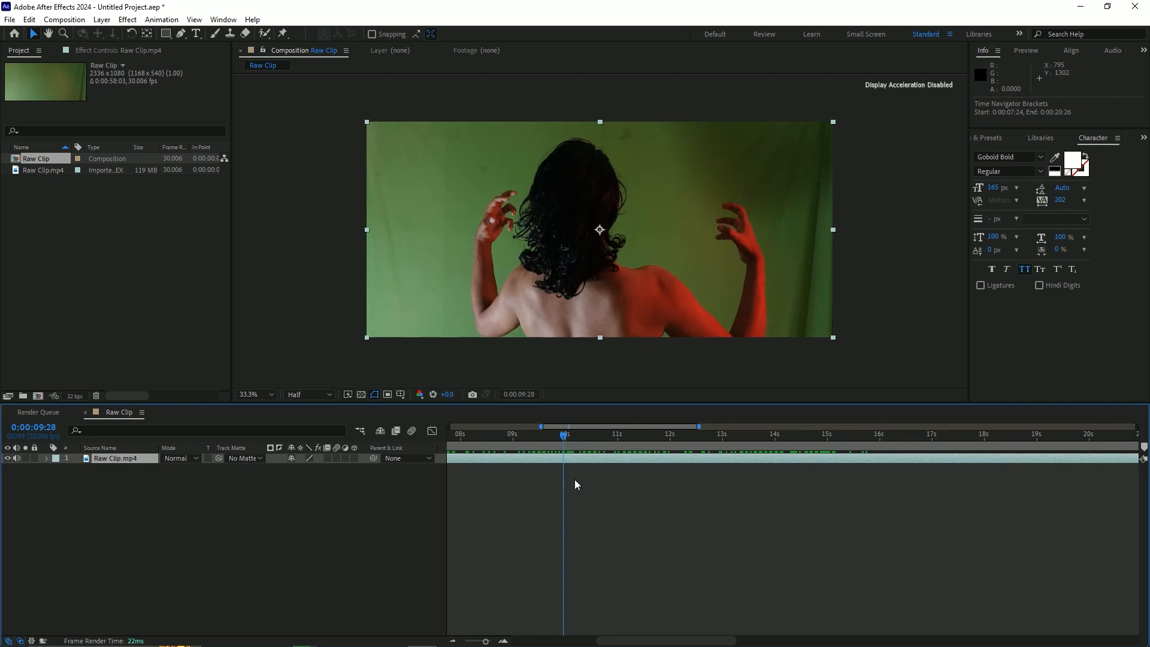
left_click(566, 436)
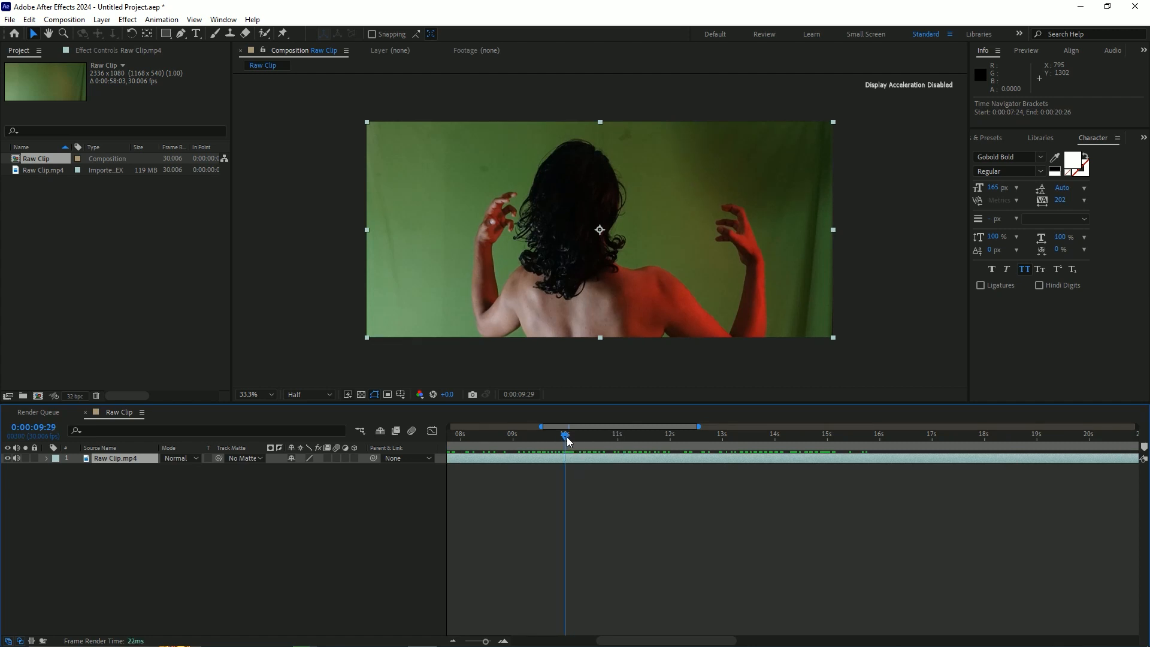
key("alt+]")
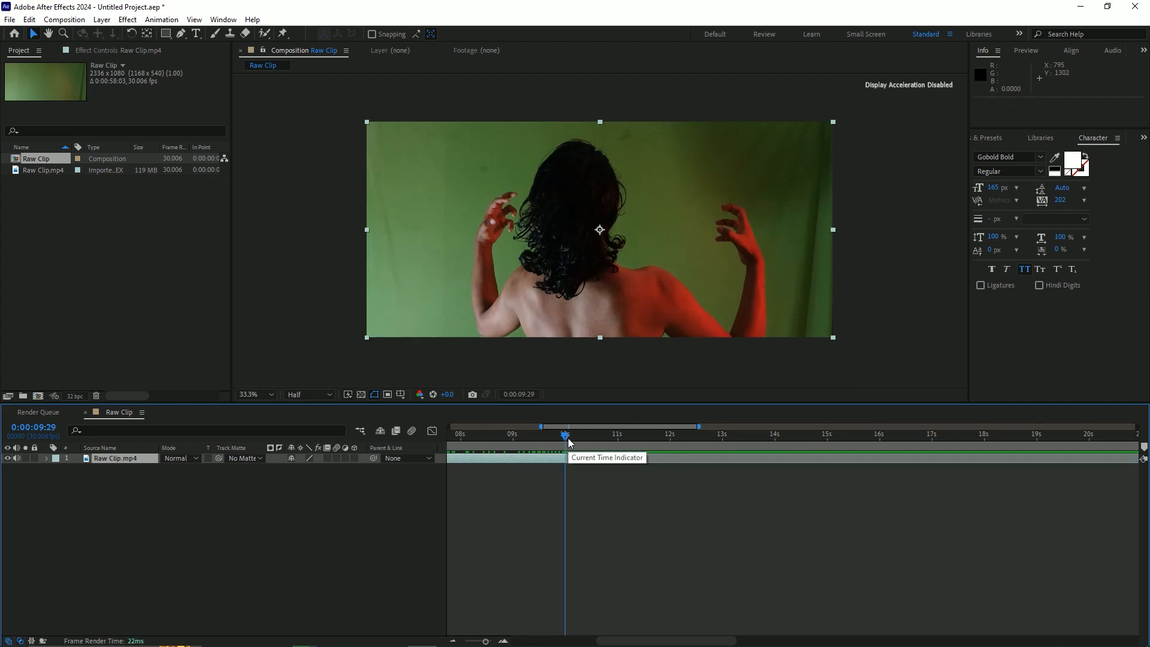
scroll(574, 476, "up", 3)
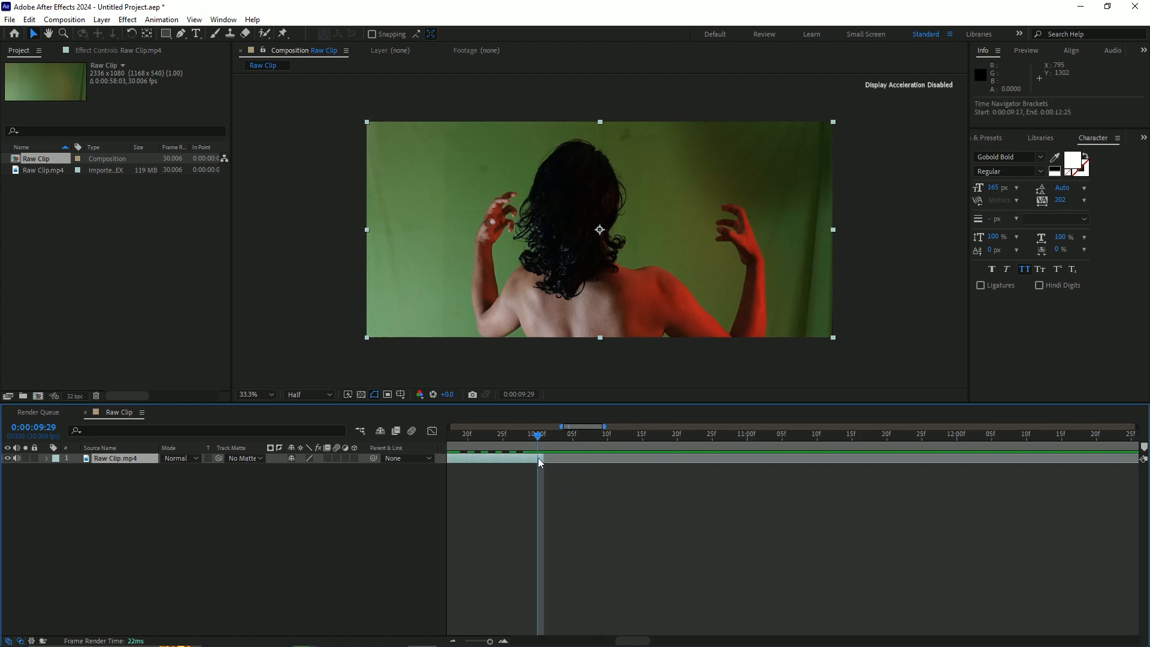
scroll(534, 482, "down", 5)
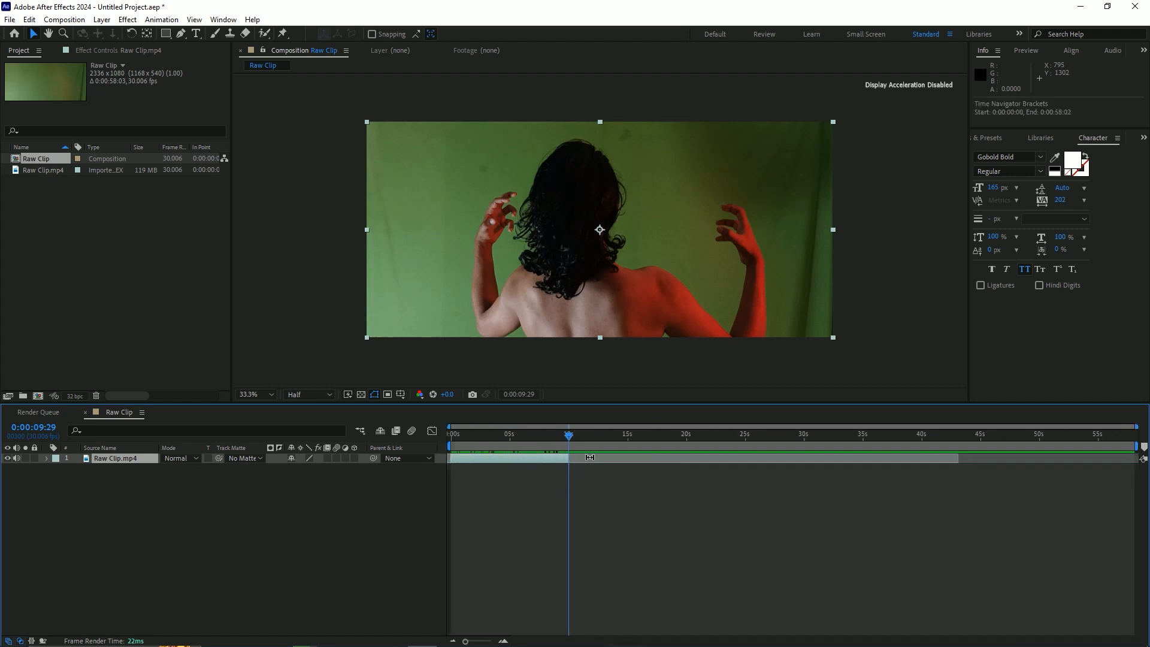
- Save the project in the Final folder under the name "Green scrren pr"
key("ctrl+s")
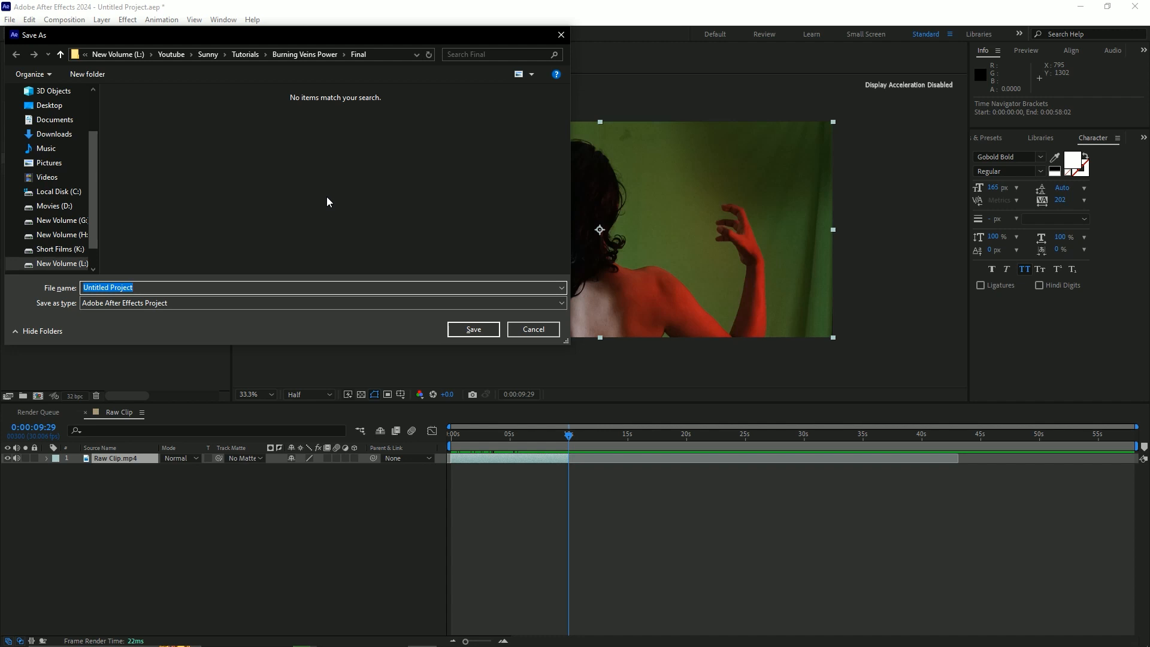
type("Green scrren pr")
key("Return")
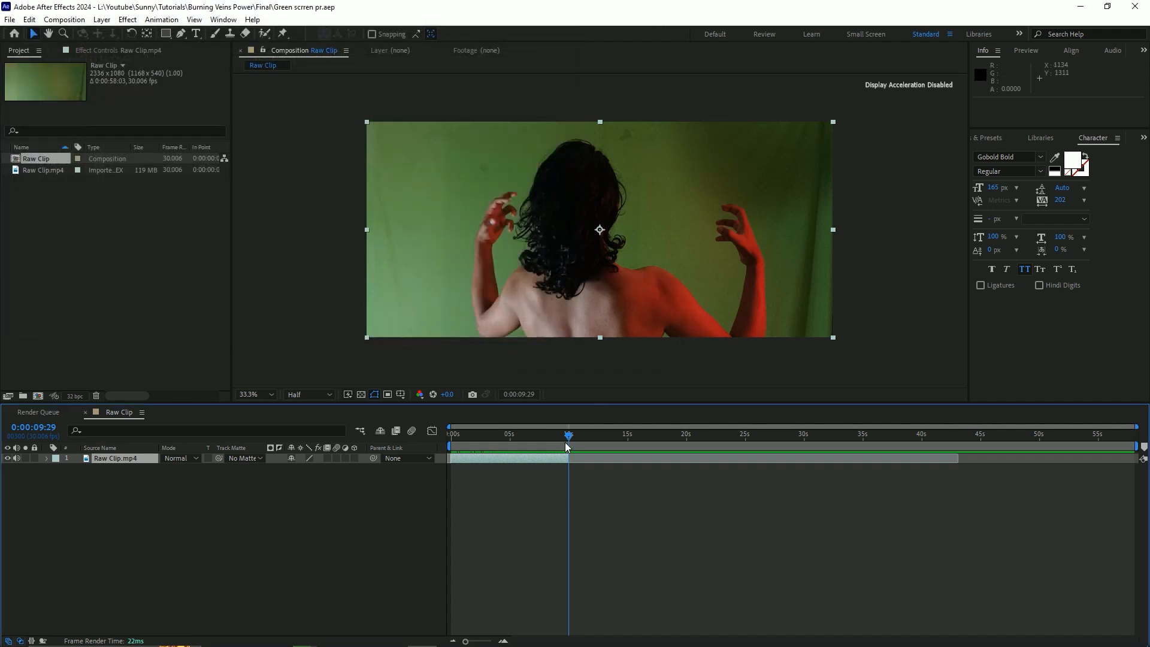
- End the work area at 0:00:09:29 and trim the composition to that work area
key("n")
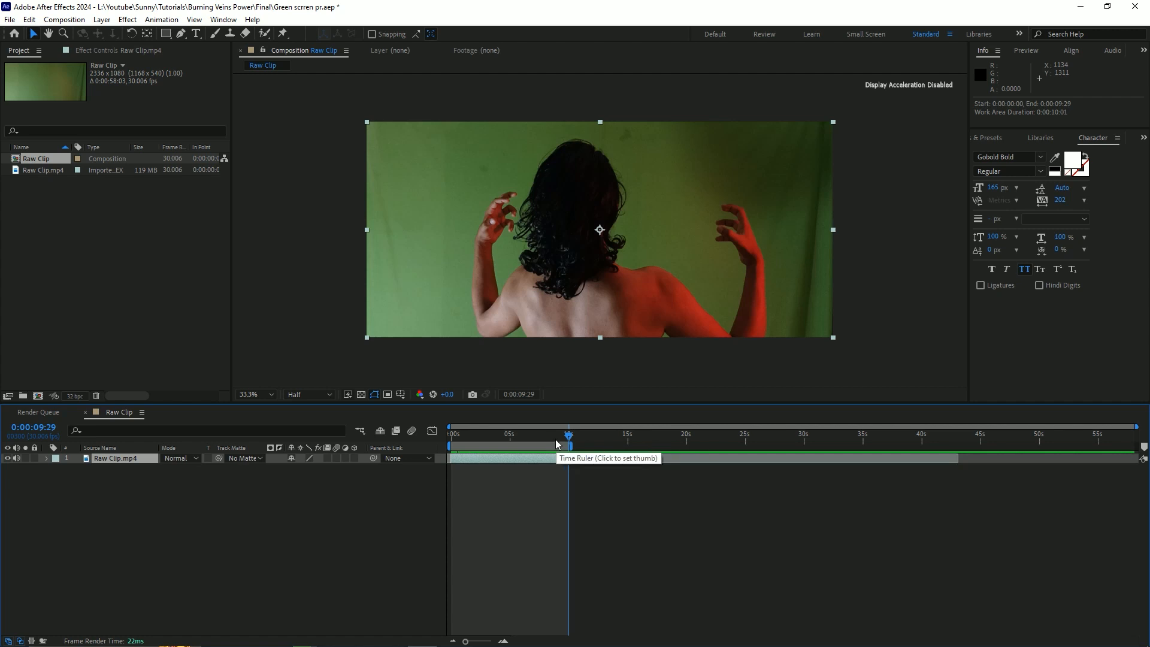
key("ctrl+z")
key("n")
scroll(588, 472, "up", 2)
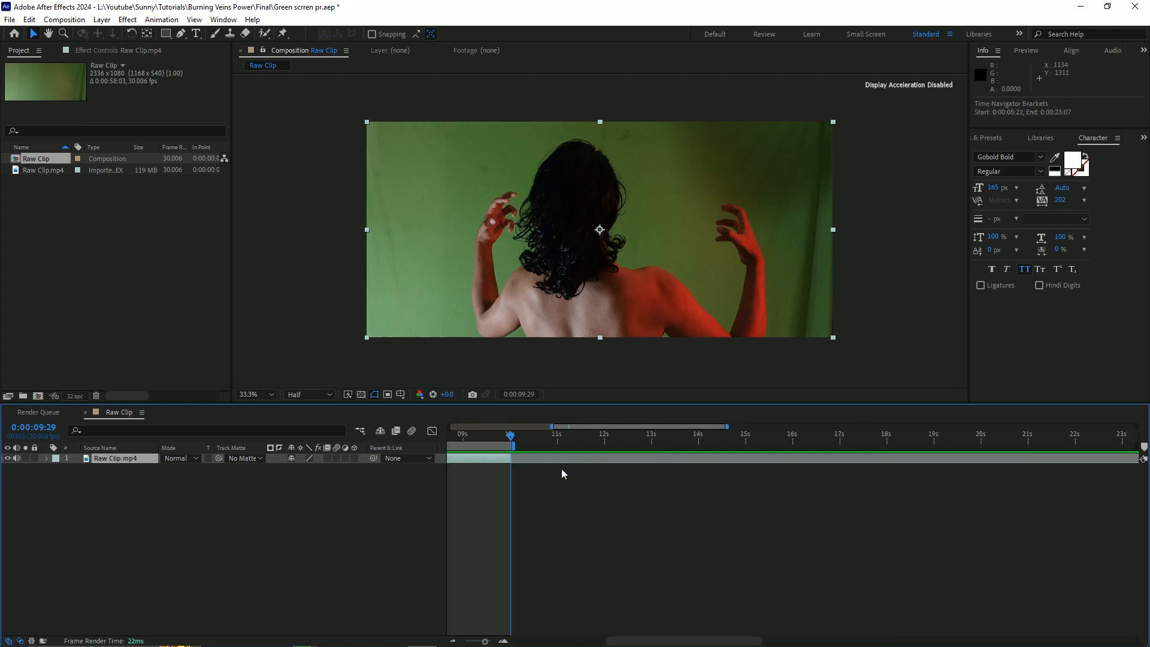
right_click(509, 446)
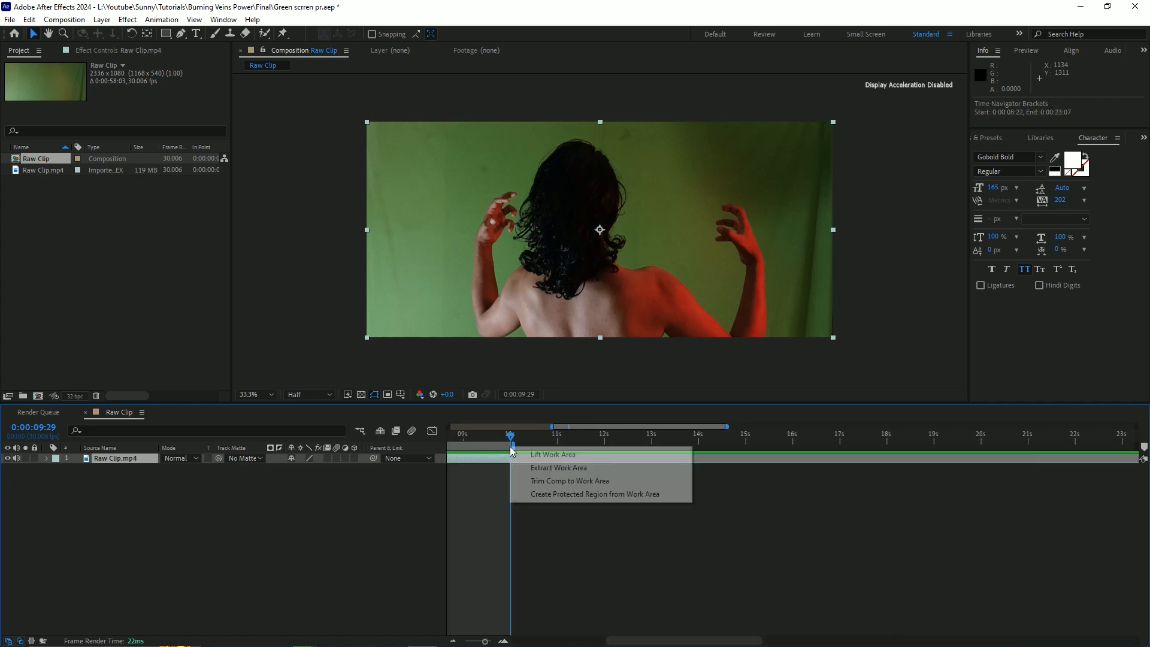
left_click(549, 481)
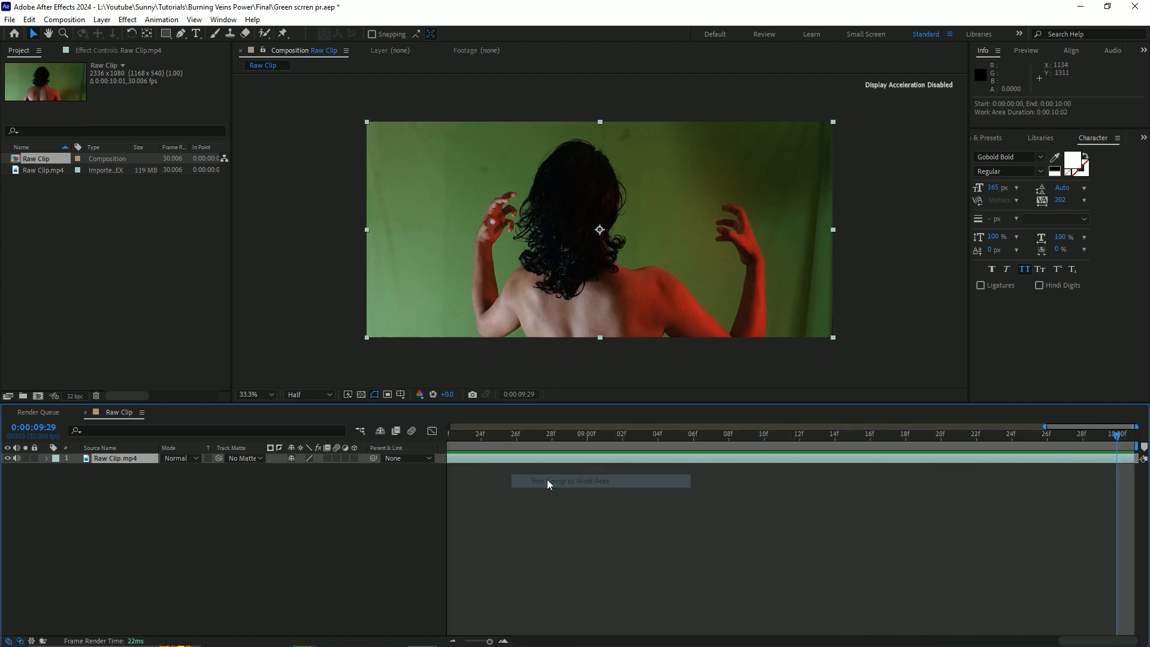
scroll(473, 447, "down", 6)
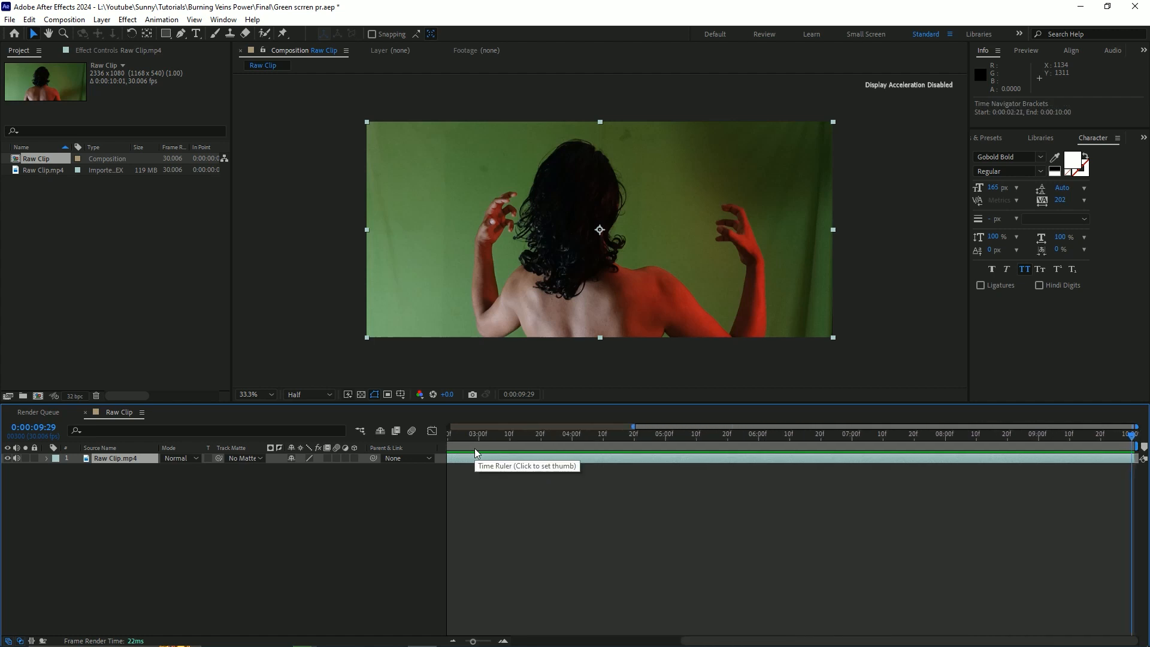
- Return the playhead to 0:00:00:00 and mute the audio of the Raw Clip.mp4 layer
left_click(488, 438)
left_click_drag(488, 441, 402, 503)
left_click(16, 457)
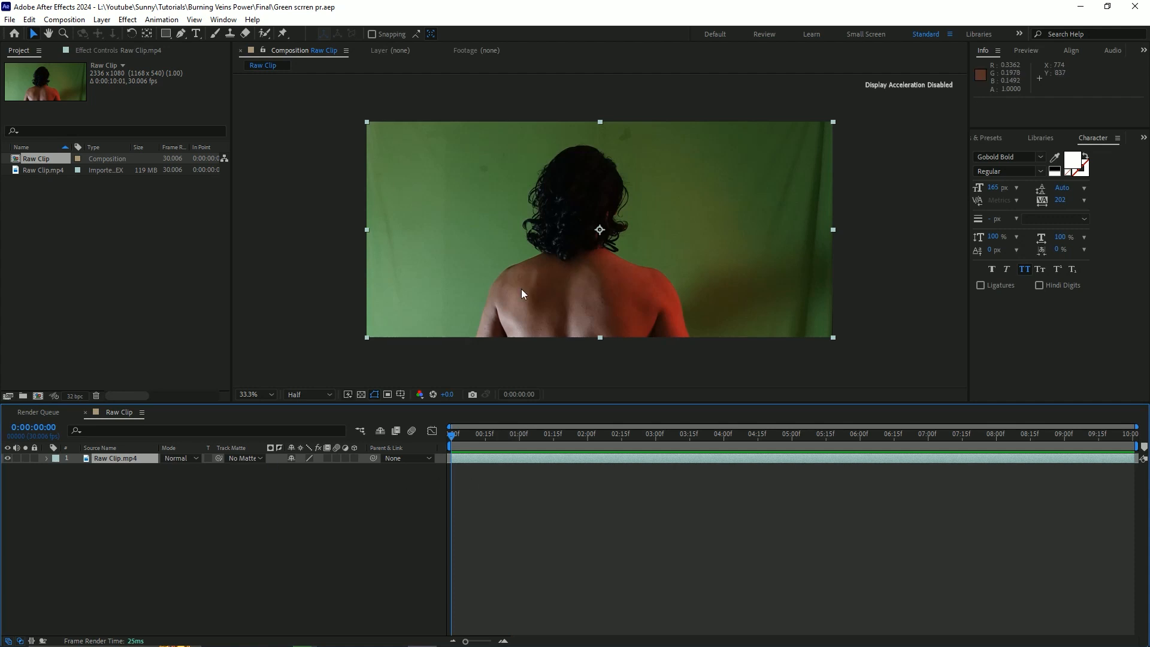
- Show the clip's effect controls and set the preview resolution to Full with the playhead at 0:00:02:25
left_click(107, 51)
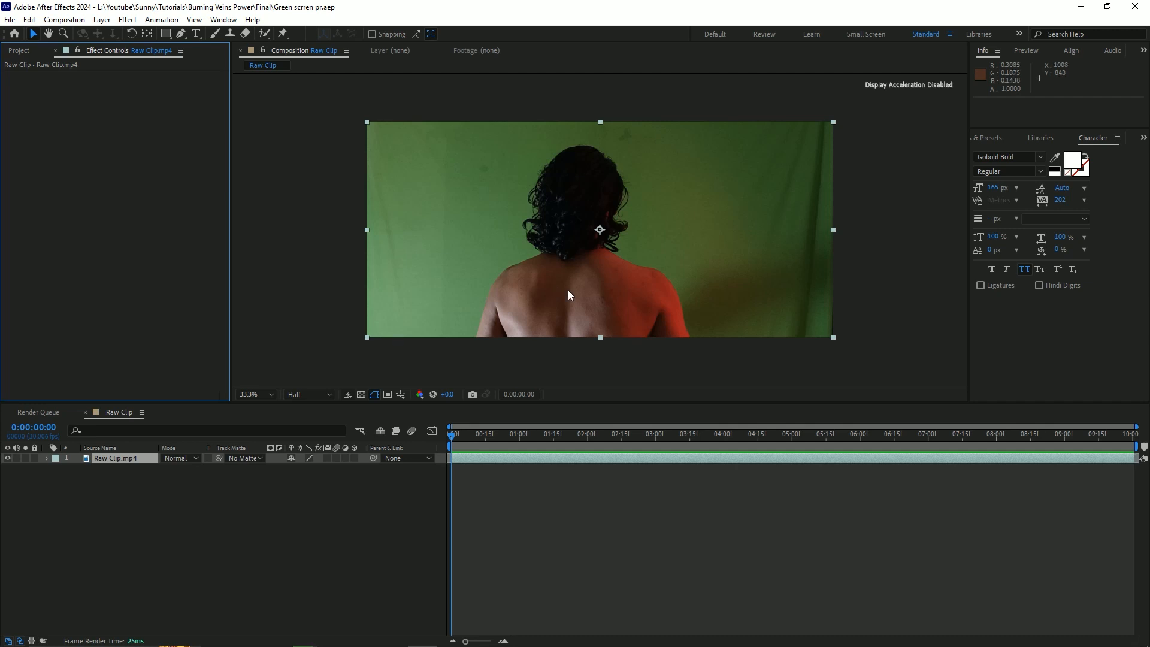
left_click_drag(474, 438, 646, 436)
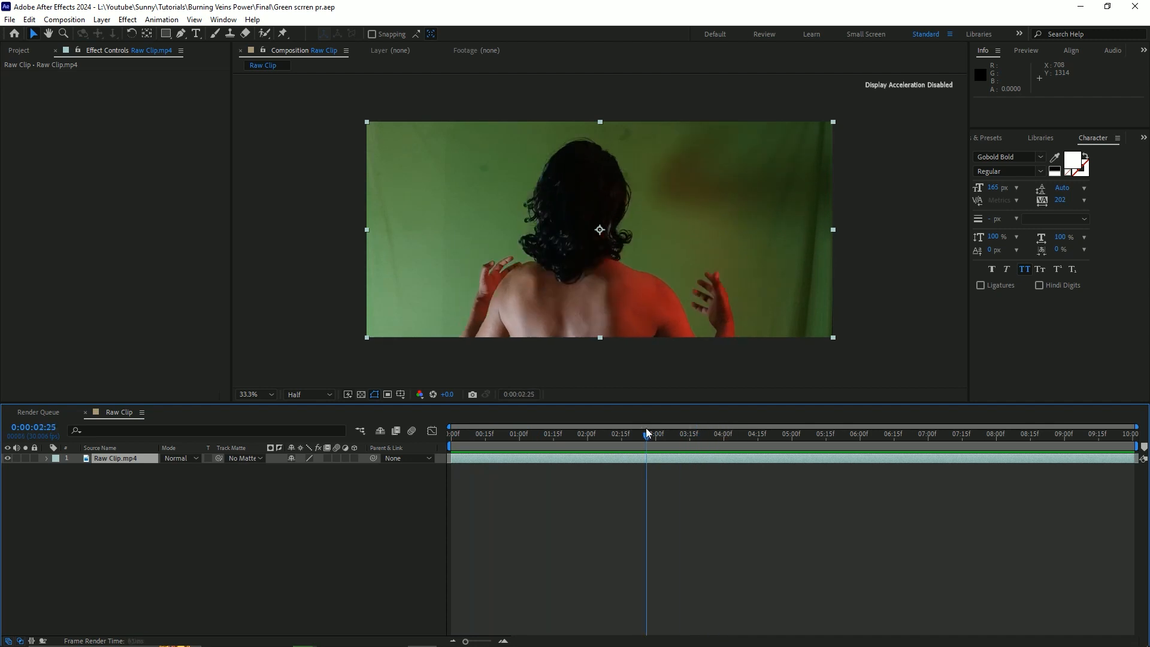
key("space")
scroll(748, 268, "up", 2)
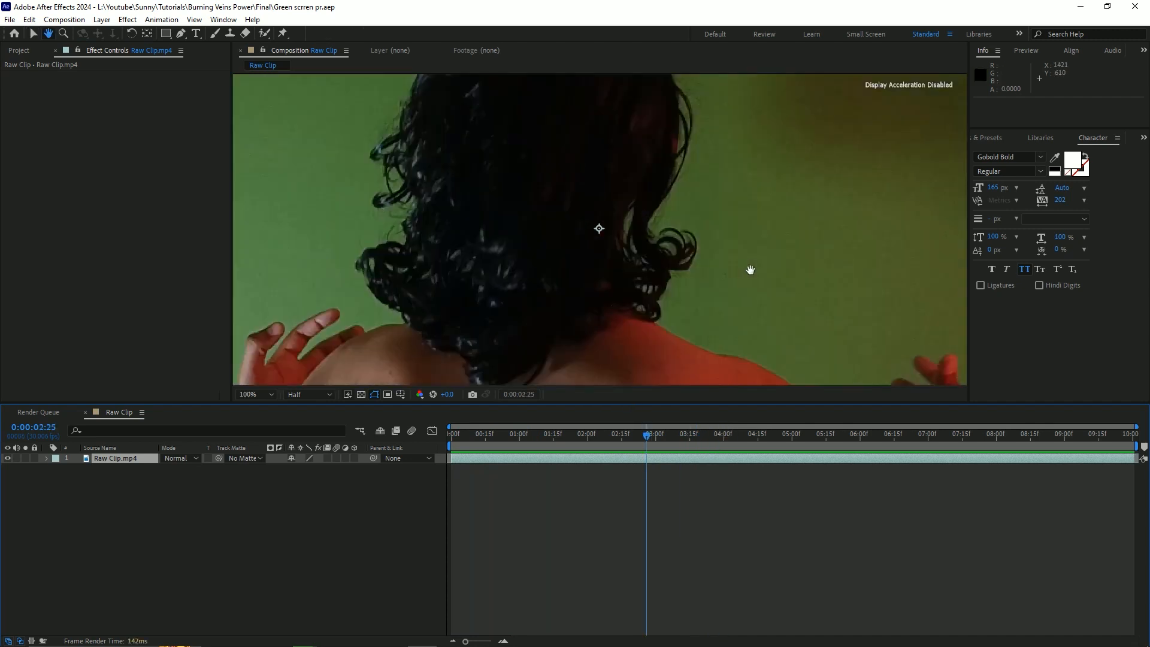
left_click_drag(745, 267, 581, 264)
scroll(671, 270, "up", 1)
left_click_drag(747, 276, 652, 311)
left_click(308, 394)
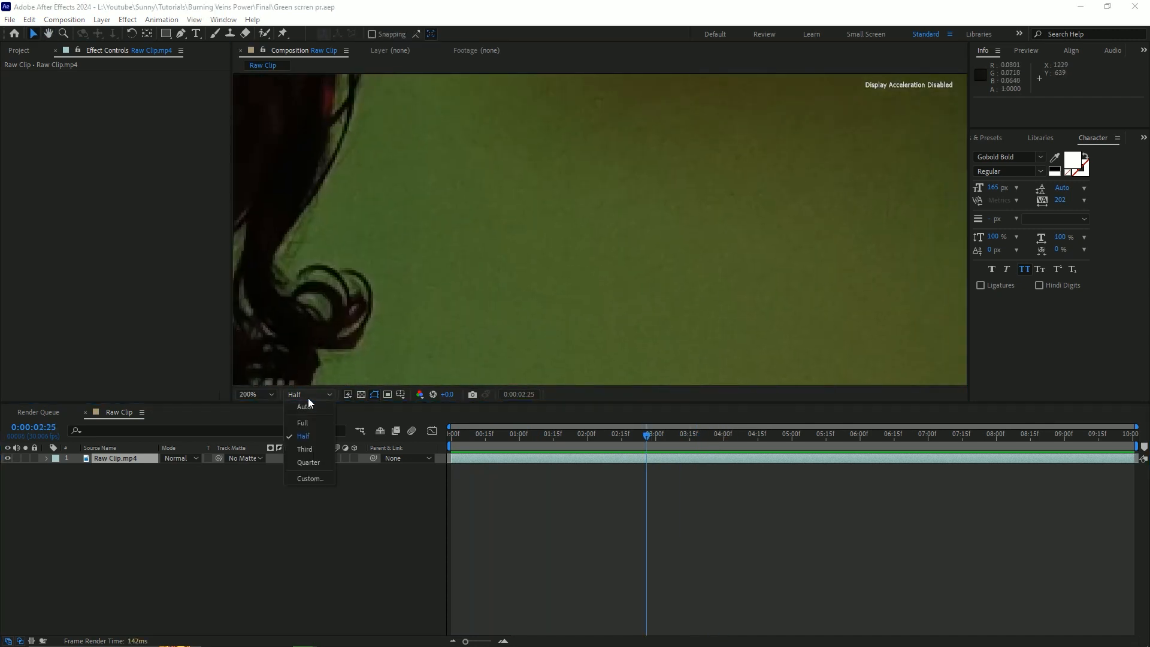
left_click(314, 418)
- Examine the green backdrop and the hair edges up close for noise at full resolution
scroll(610, 301, "down", 3)
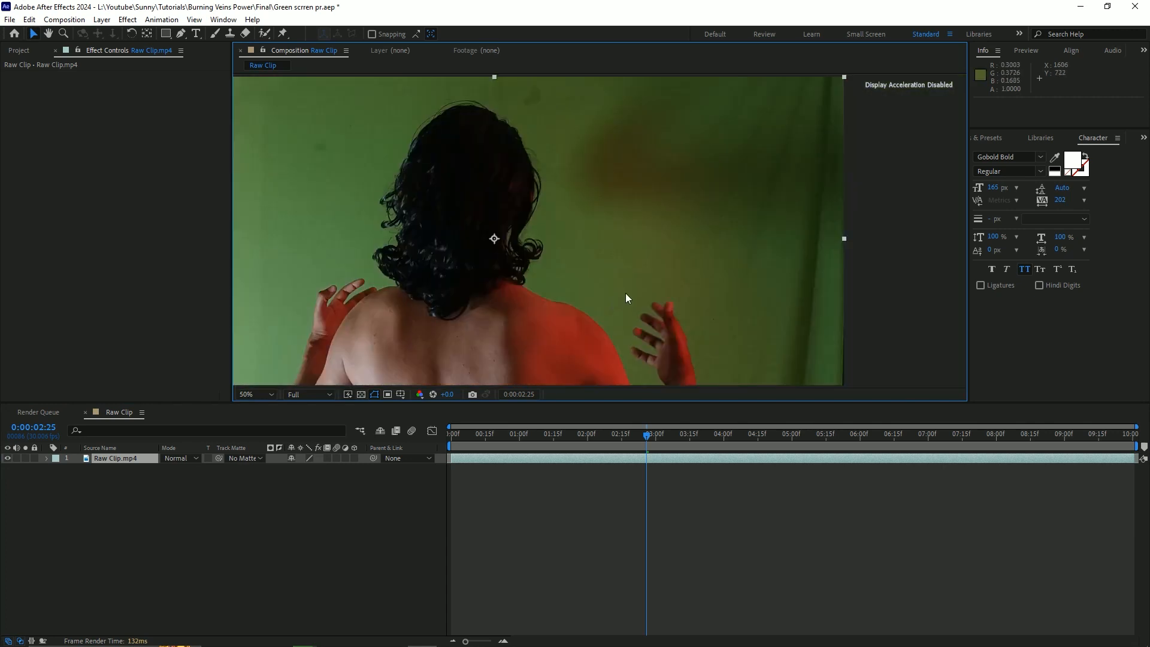
scroll(626, 293, "up", 3)
key("space")
left_click_drag(625, 280, 596, 300)
left_click_drag(556, 251, 579, 273)
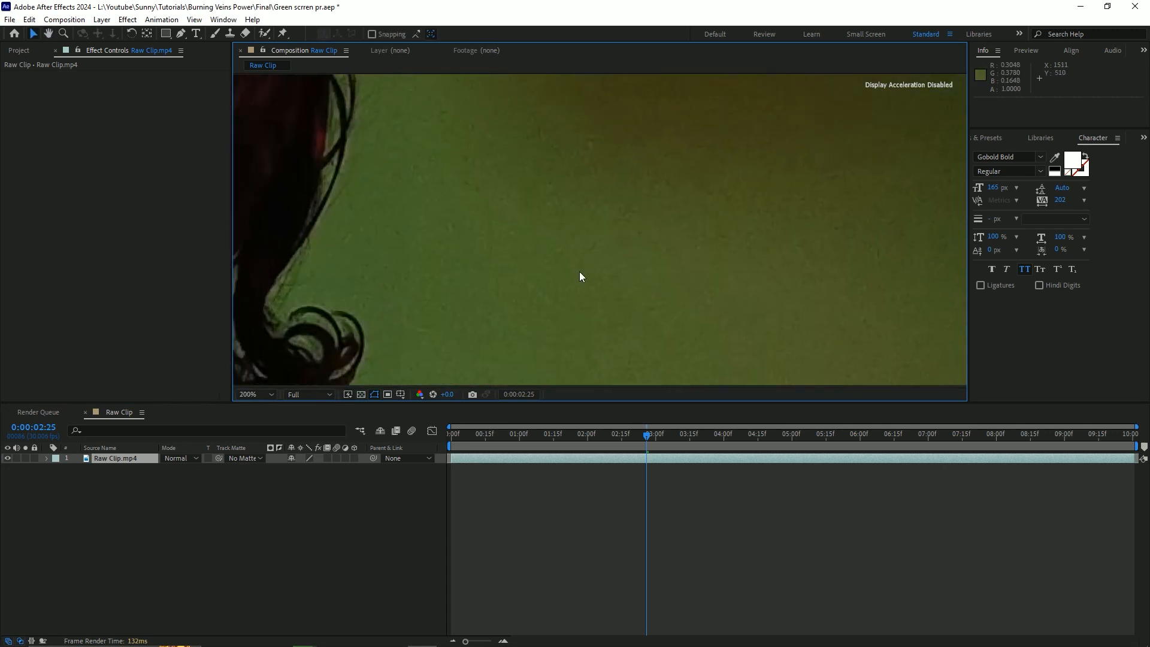
scroll(580, 273, "down", 1)
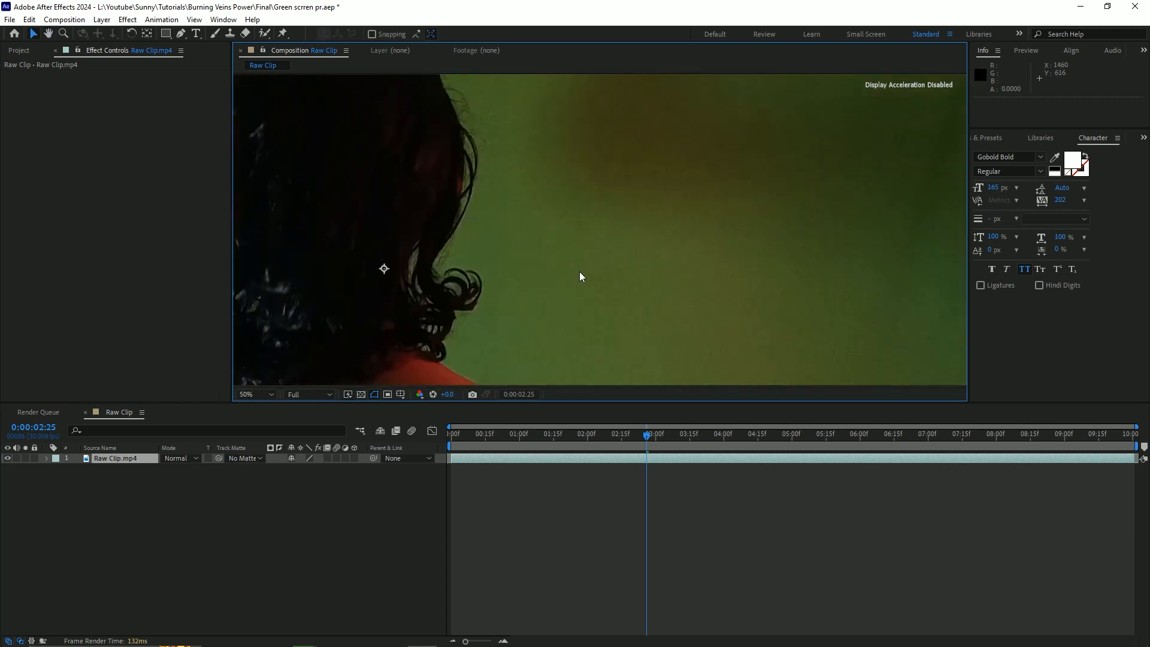
scroll(579, 274, "down", 2)
scroll(580, 274, "up", 2)
key("space")
left_click_drag(575, 241, 652, 275)
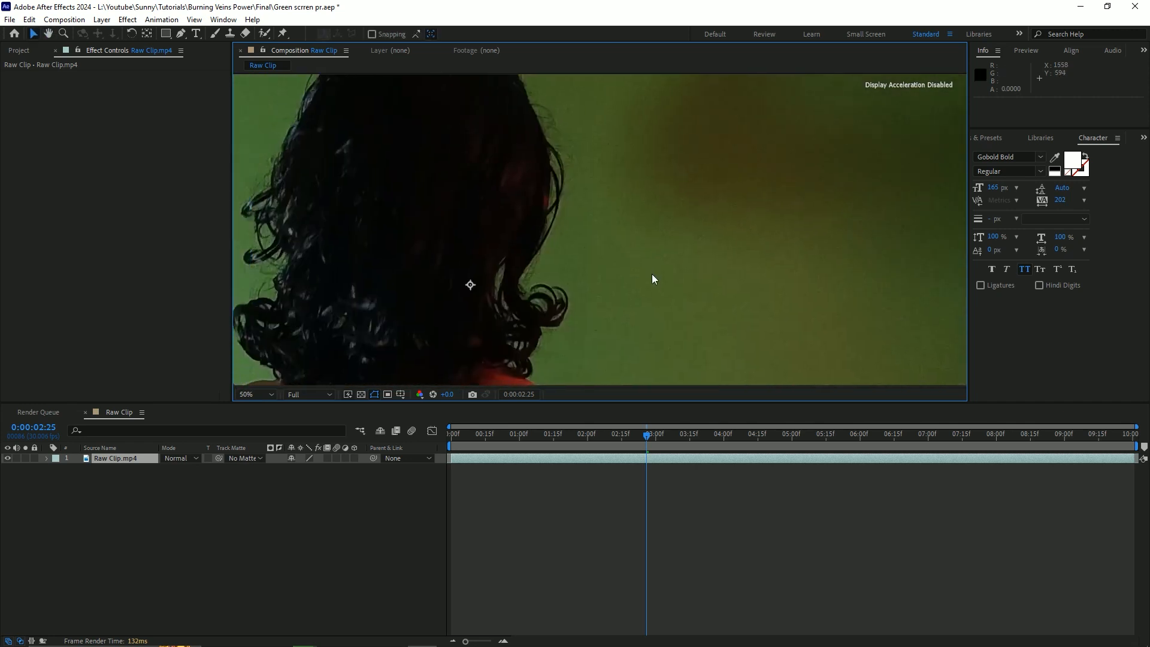
scroll(658, 263, "down", 4)
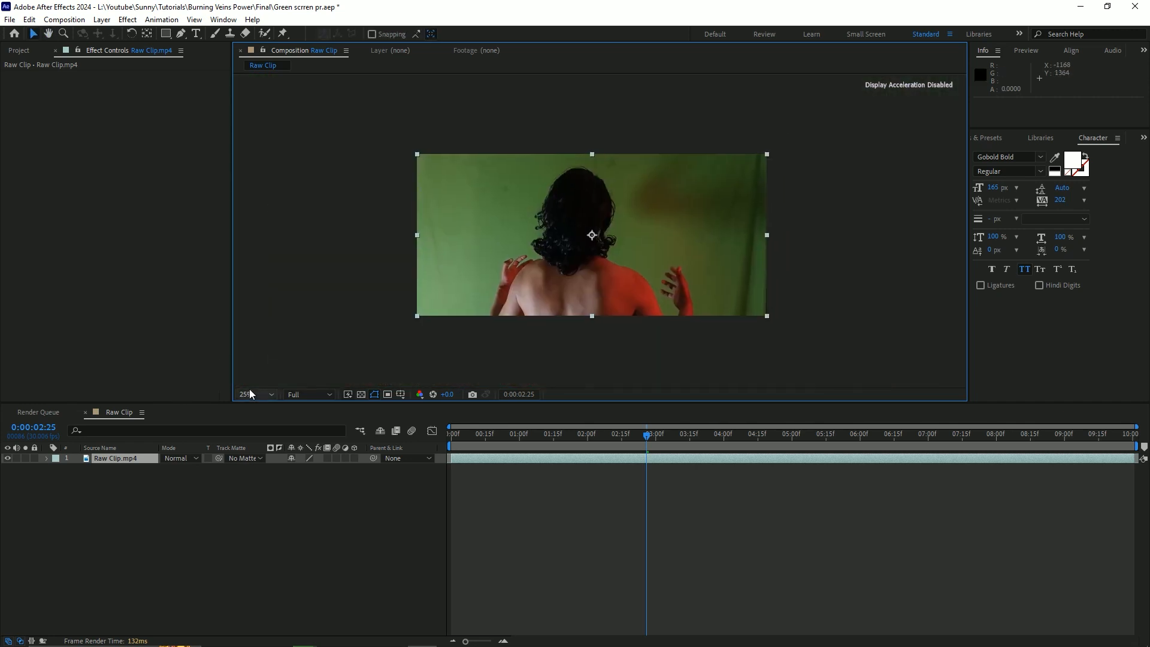
- Fit the whole frame into the composition view
left_click(249, 393)
left_click(255, 412)
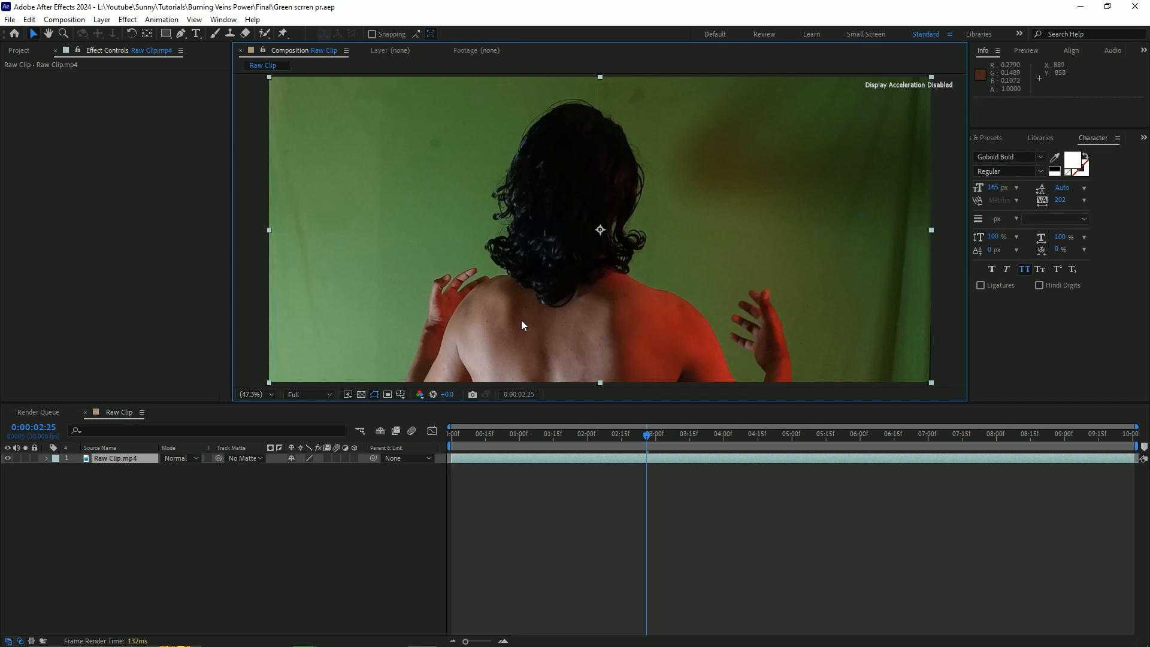
scroll(591, 311, "down", 2)
scroll(591, 306, "up", 2)
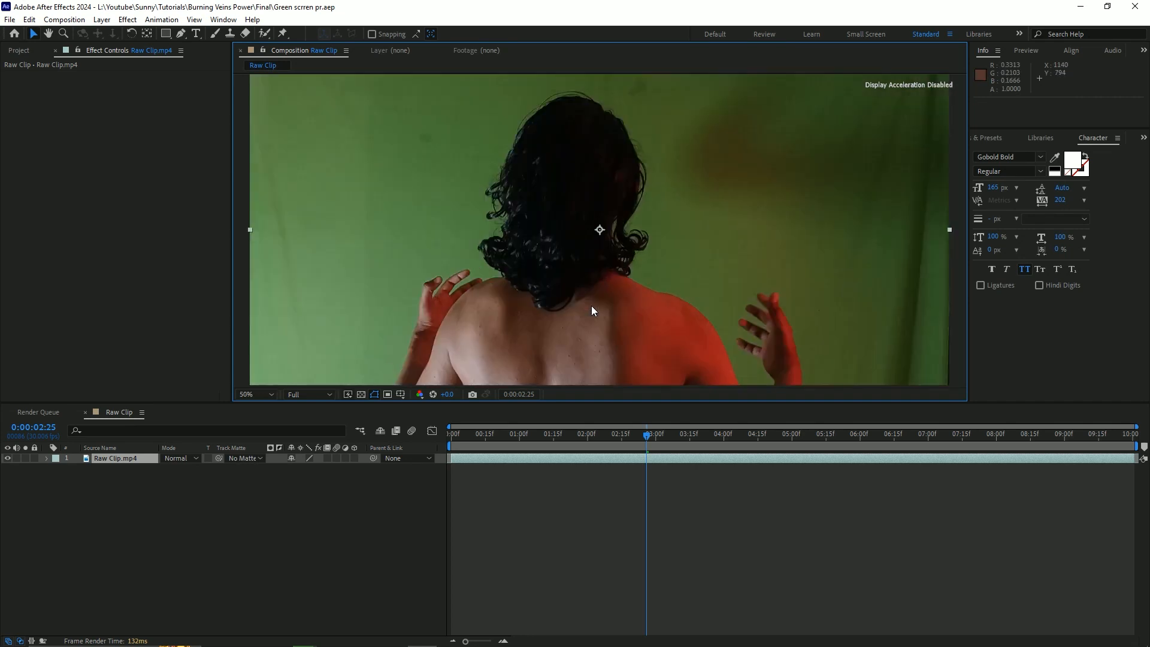
scroll(592, 311, "down", 1)
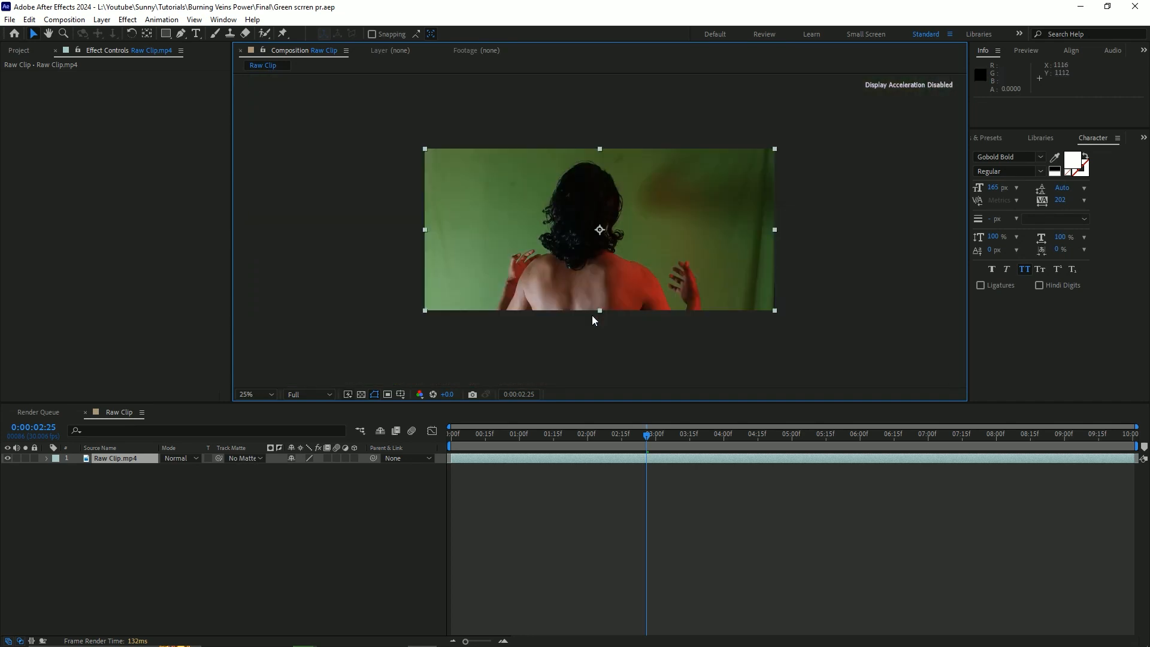
left_click(266, 396)
left_click(266, 403)
scroll(649, 316, "down", 2)
left_click(240, 392)
left_click(263, 405)
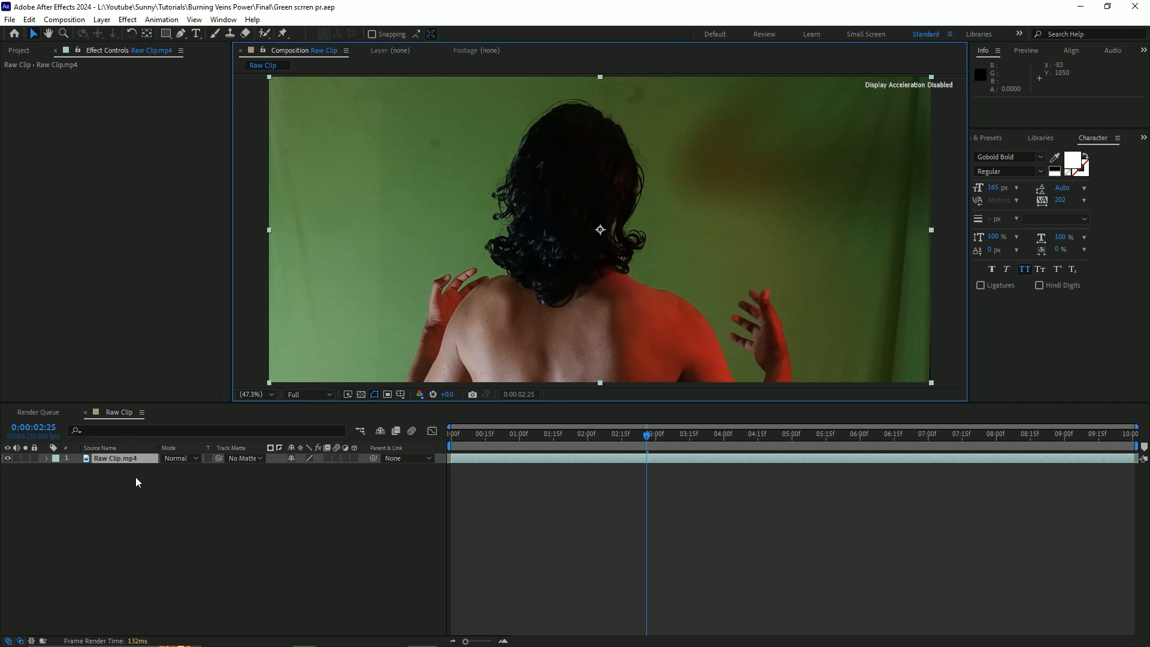
- Apply the Curves color correction effect to the Raw Clip.mp4 layer
left_click(130, 457)
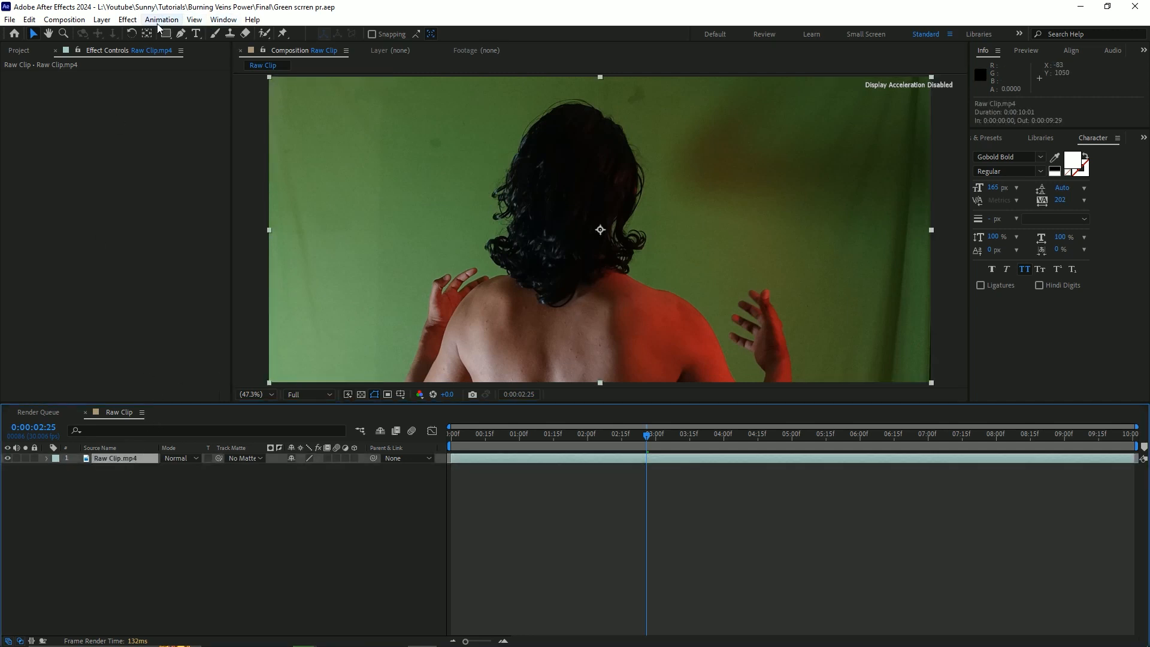
left_click(128, 19)
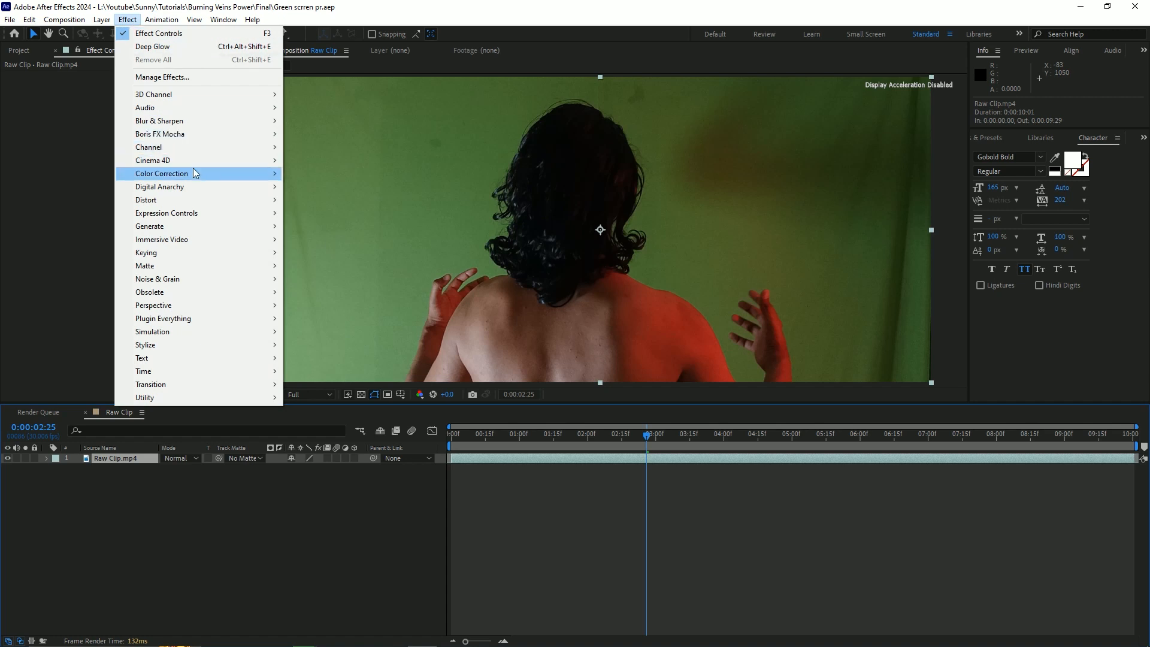
mouse_move(183, 173)
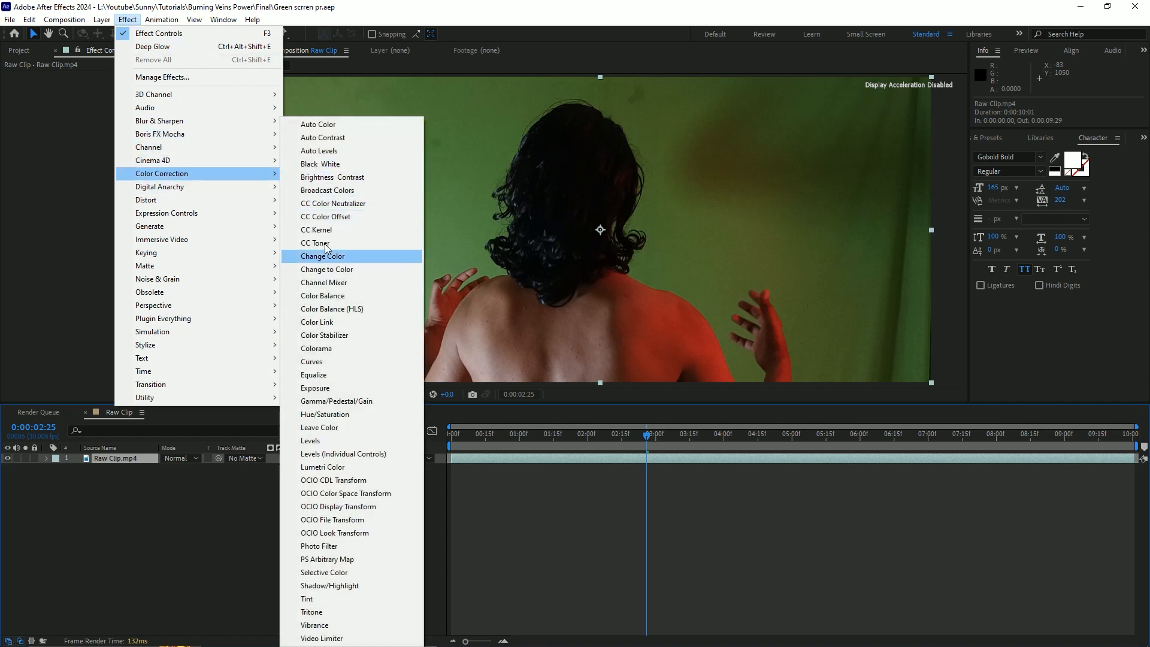
left_click(333, 360)
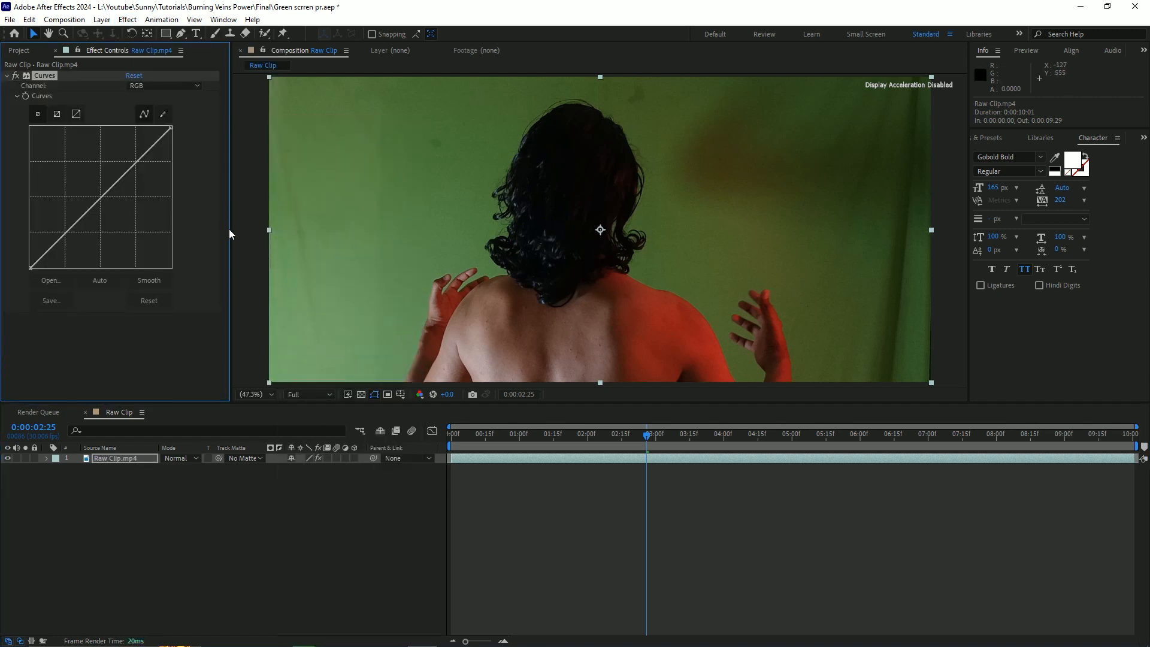
- Widen the effect controls area and set the composition view magnification to 33.3%
left_click_drag(229, 234, 259, 270)
left_click(283, 395)
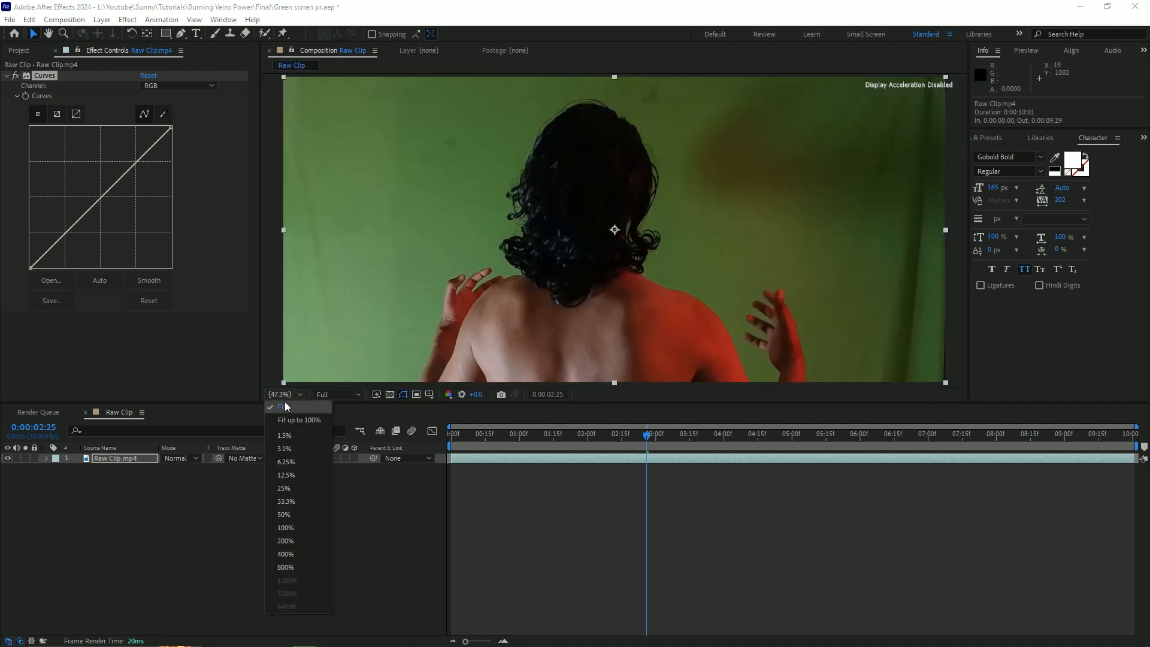
left_click(293, 498)
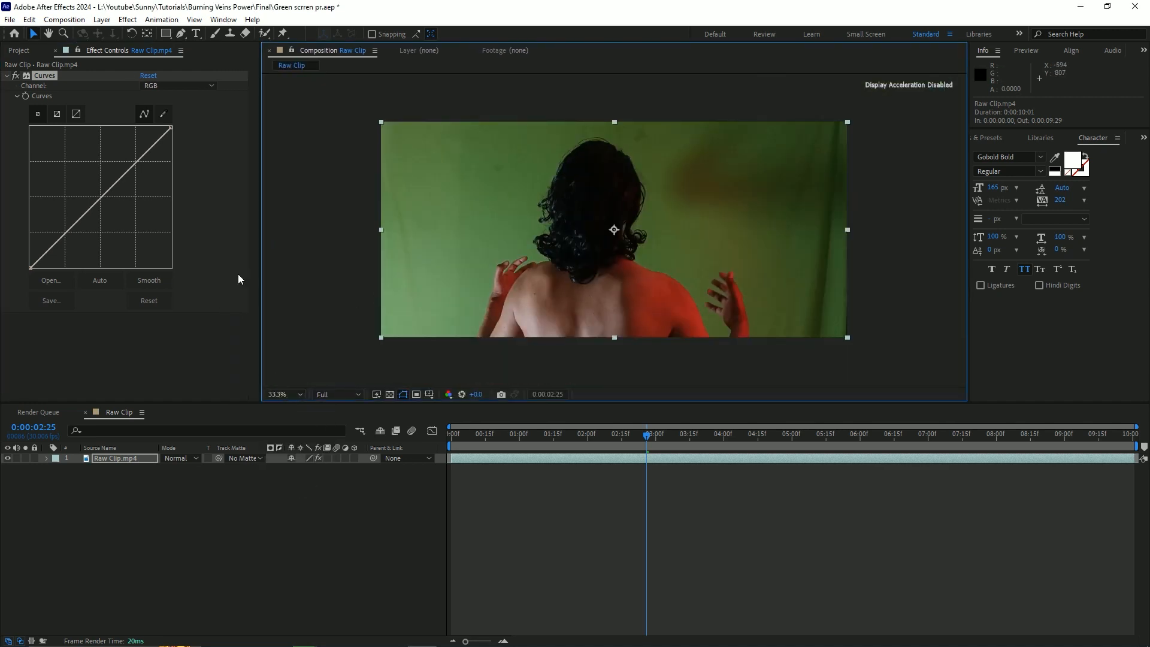
left_click_drag(261, 198, 272, 197)
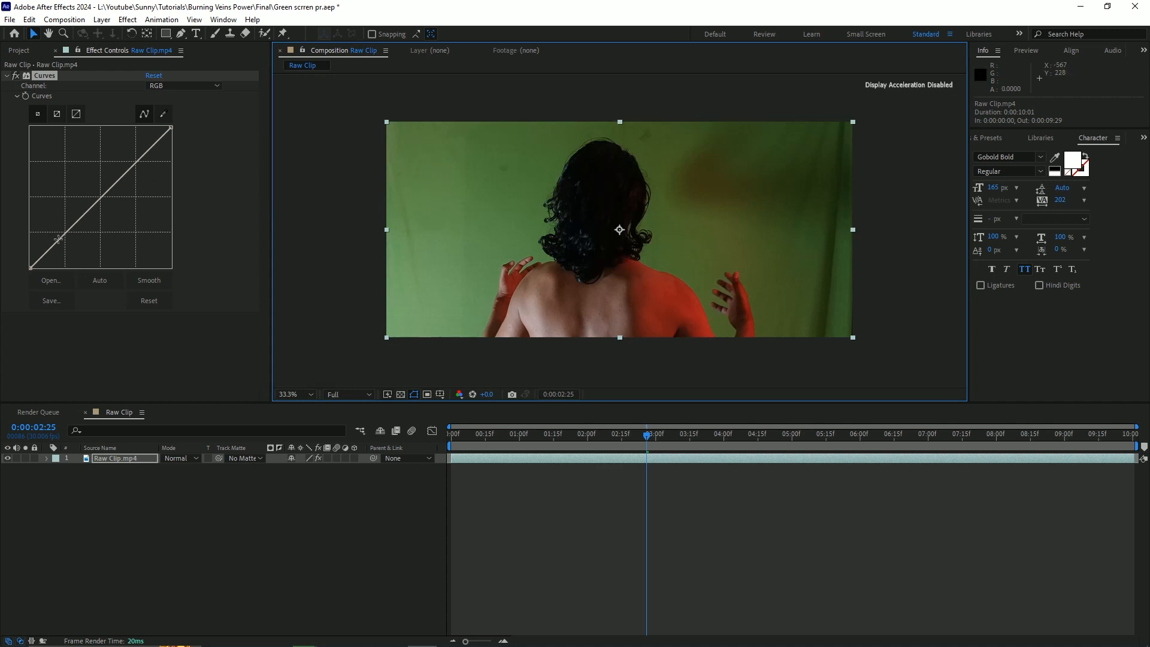
- Shape the RGB curve by slightly lifting the shadows and pulling the highlights and midtones down
left_click_drag(64, 234, 63, 230)
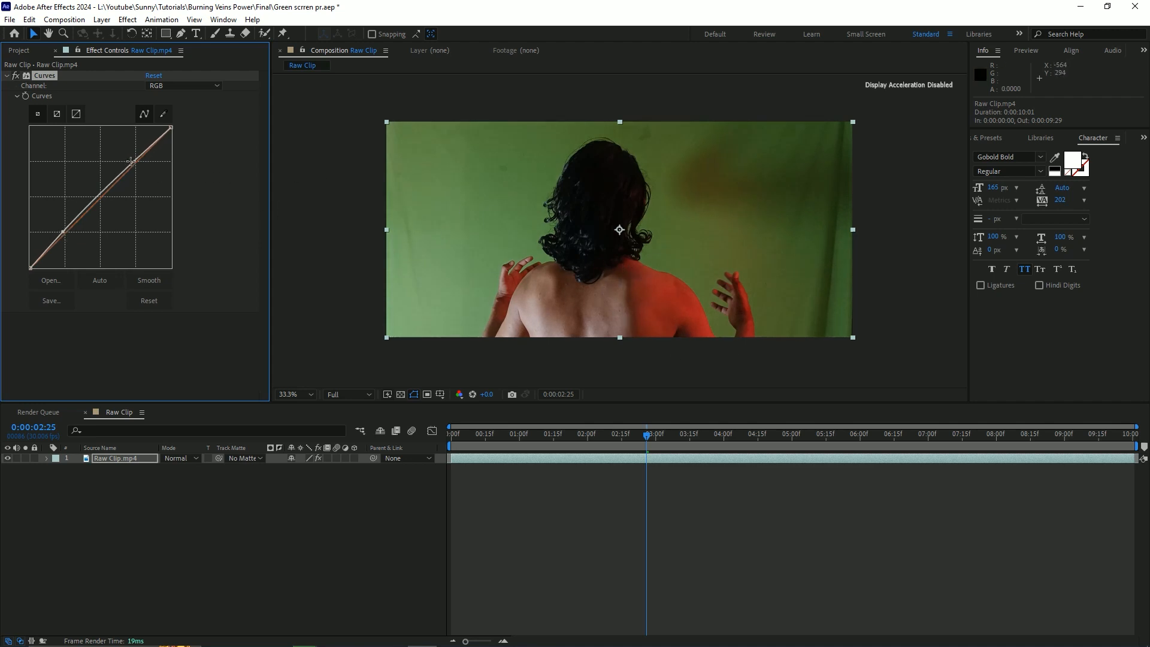
mouse_move(136, 160)
left_mouse_down()
mouse_move(147, 173)
mouse_move(139, 162)
left_mouse_up()
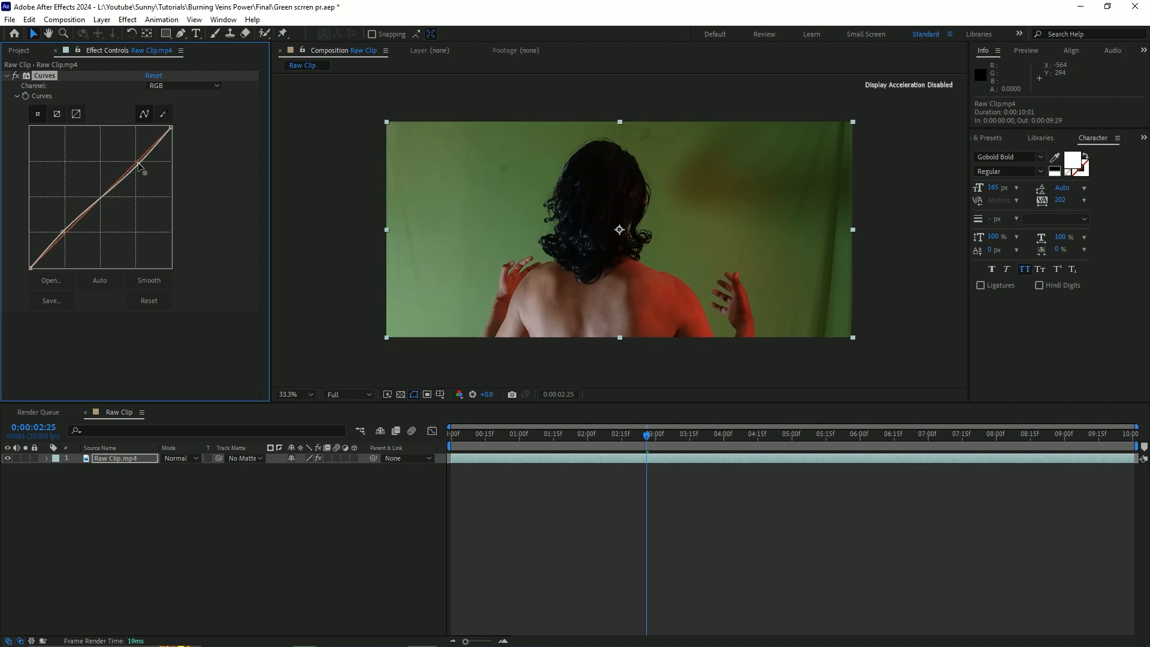
left_click_drag(142, 166, 139, 163)
left_click(15, 76)
left_click(16, 76)
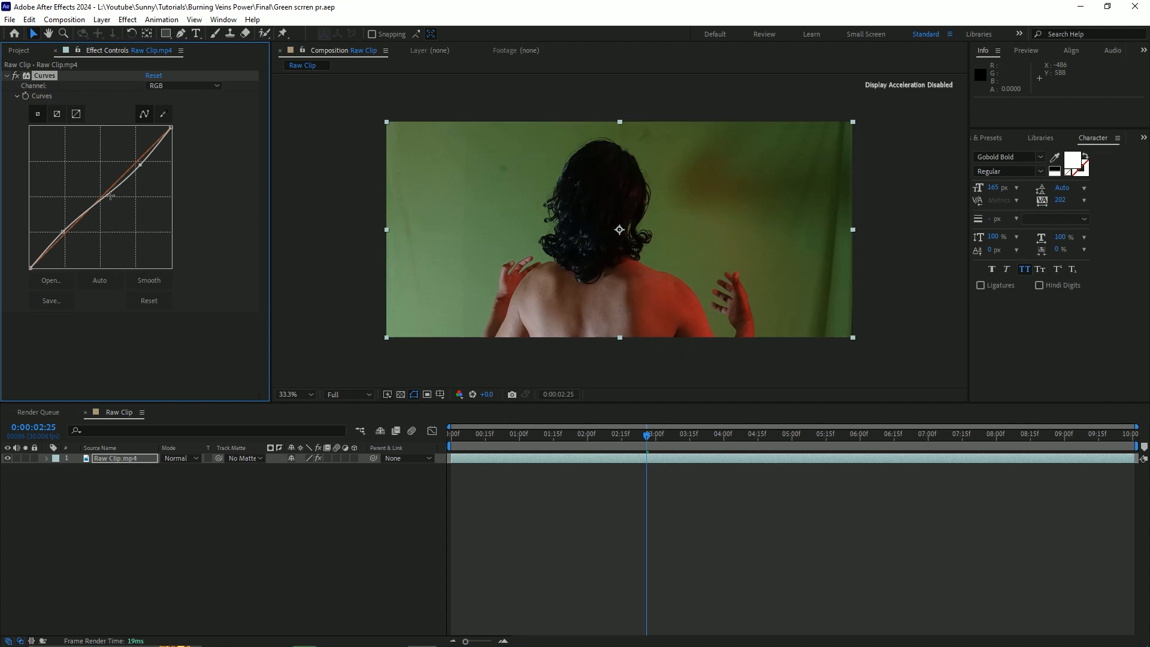
left_click_drag(102, 200, 105, 202)
left_click_drag(104, 200, 105, 202)
- Compare the clip with the Curves effect off and on, leaving the effect enabled
left_click(16, 76)
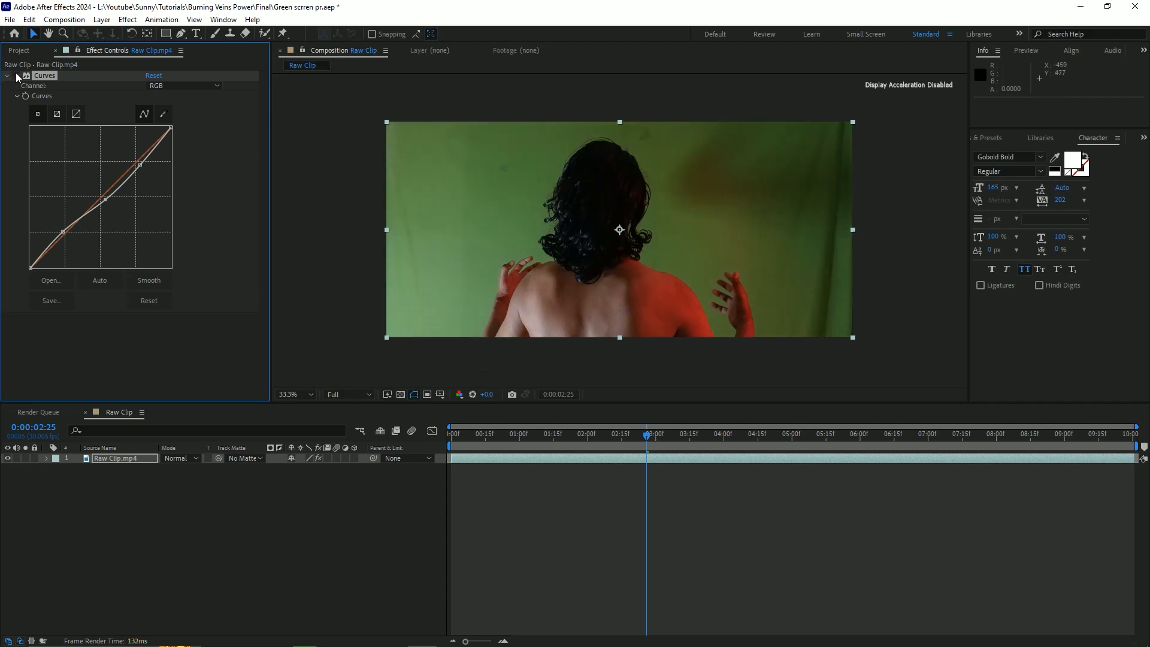
left_click(16, 76)
left_click(16, 76)
left_click(16, 77)
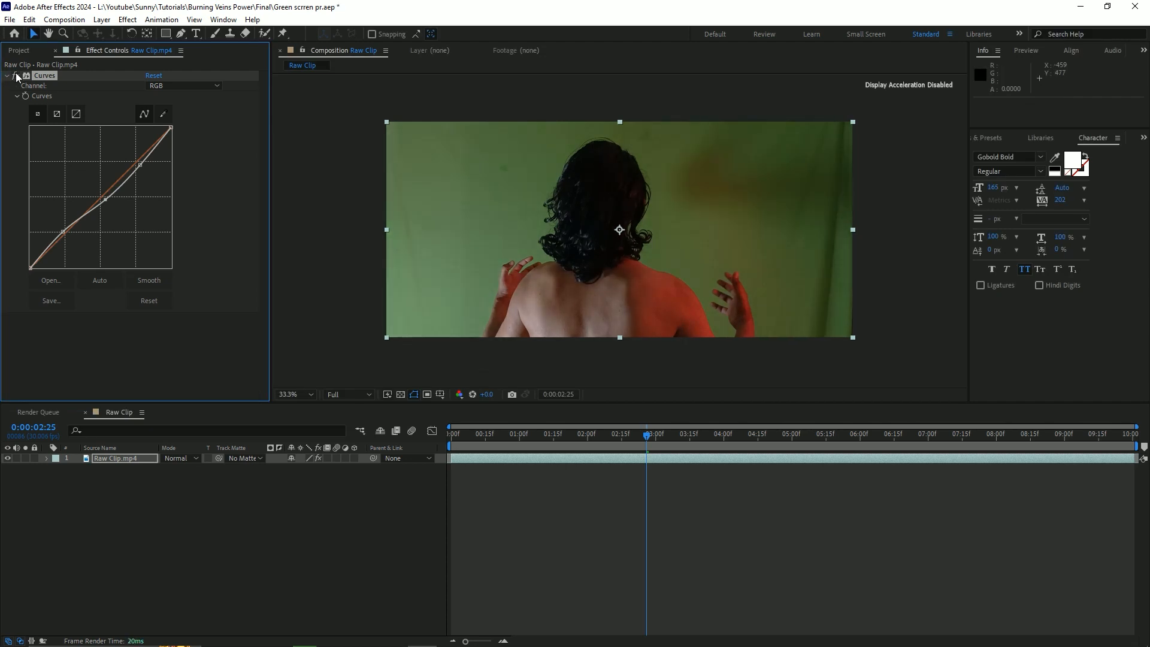
left_click(17, 76)
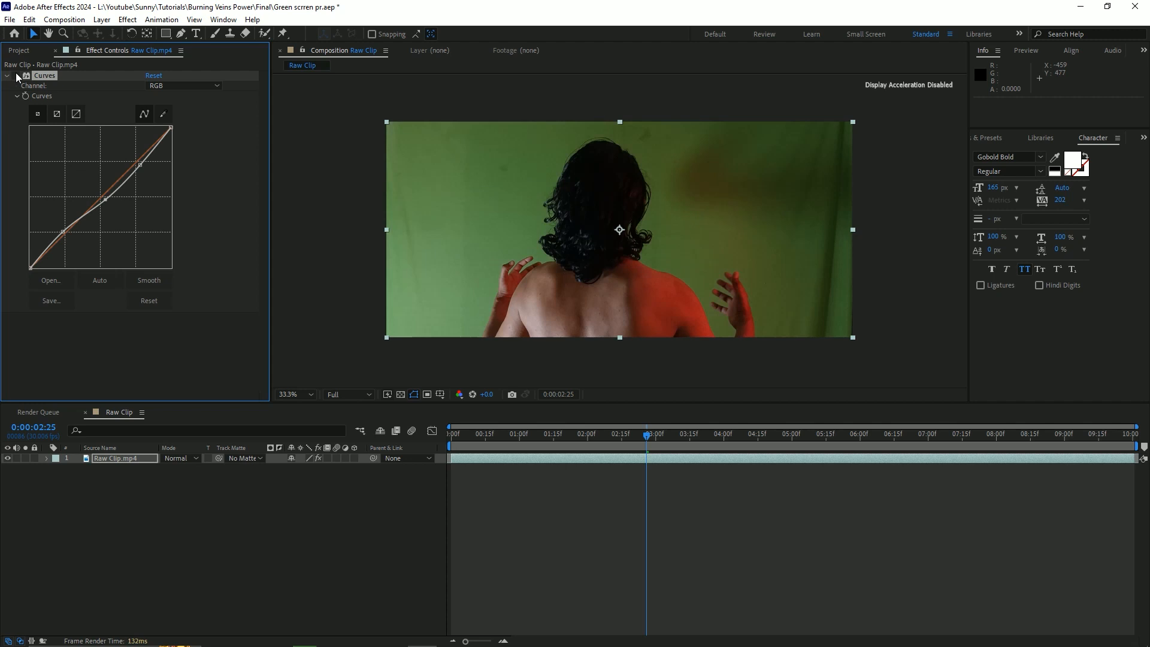
left_click(16, 76)
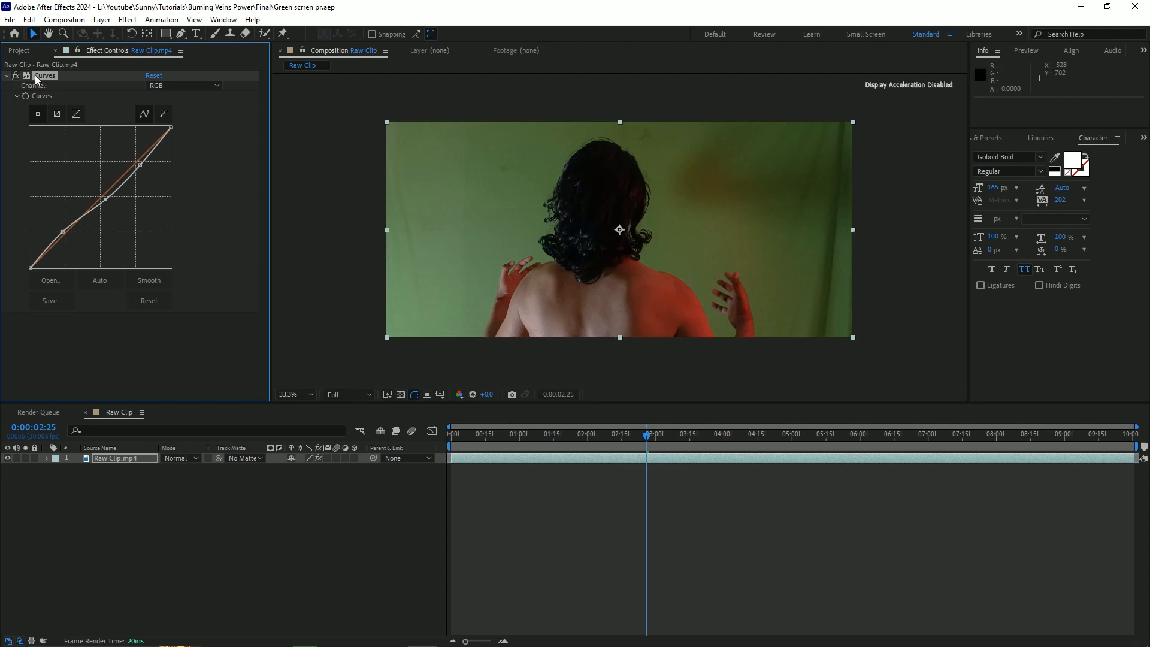
left_click(16, 76)
- Collapse the Curves effect and apply Lumetri Color to the Raw Clip.mp4 layer
left_click(6, 75)
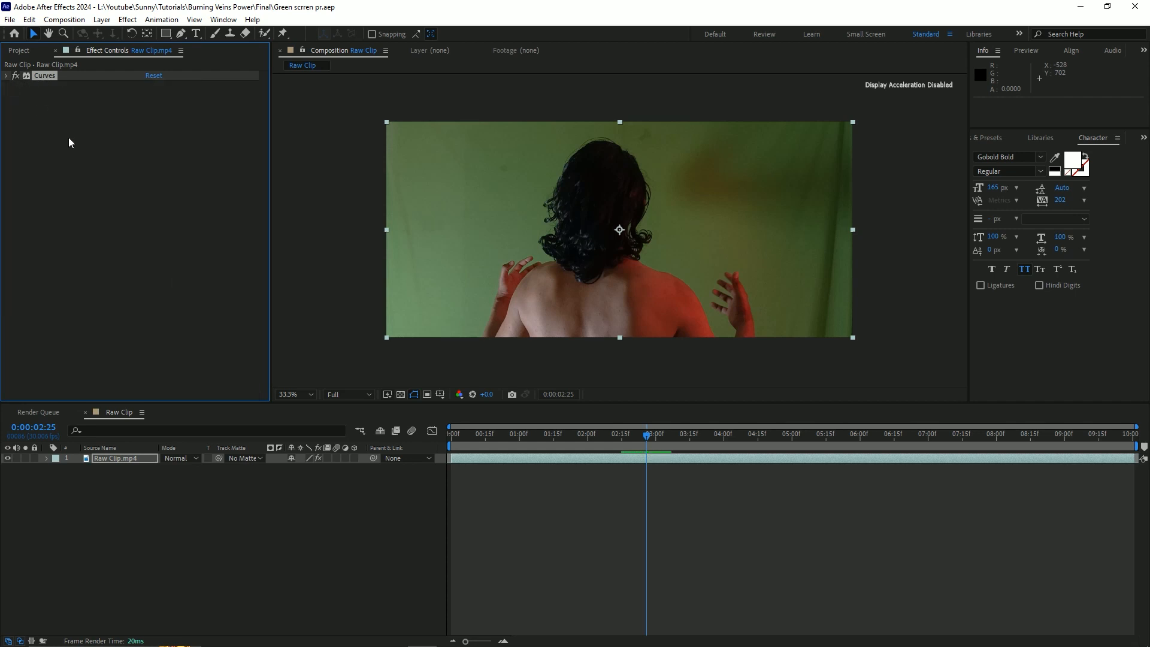
left_click(69, 142)
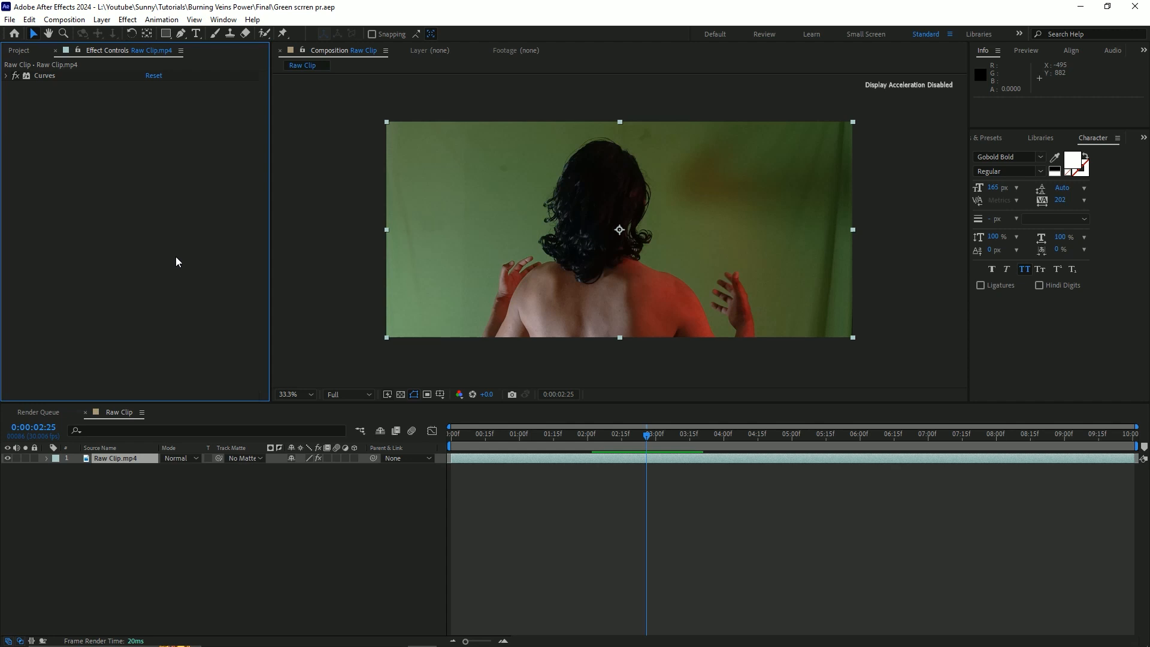
left_click(128, 19)
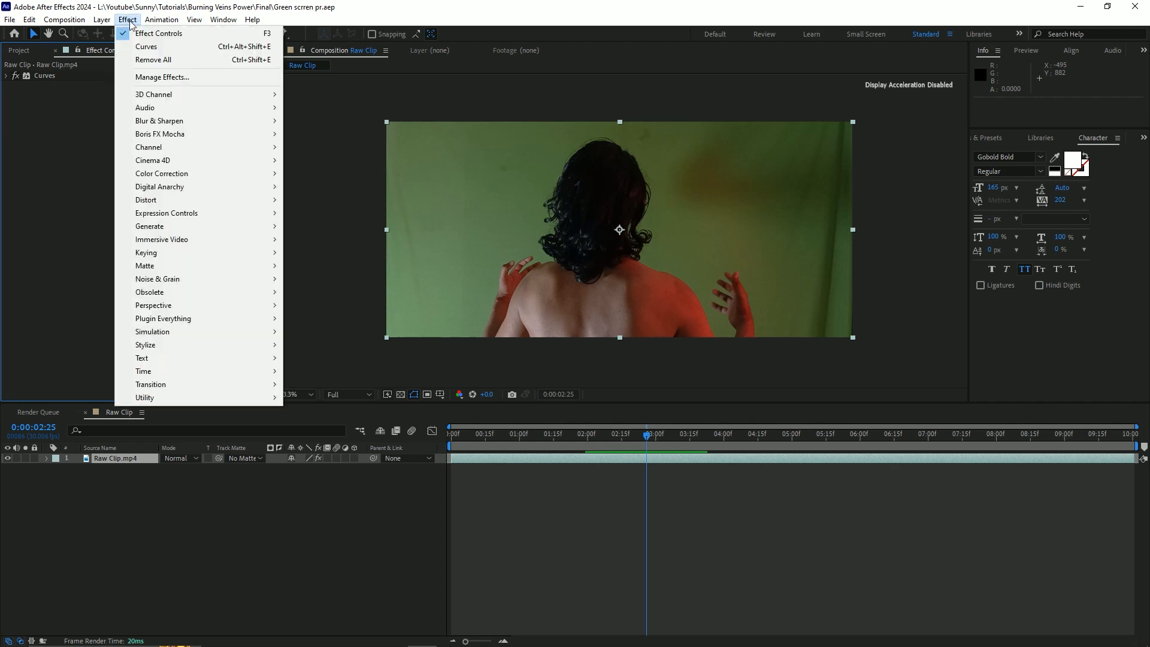
mouse_move(182, 173)
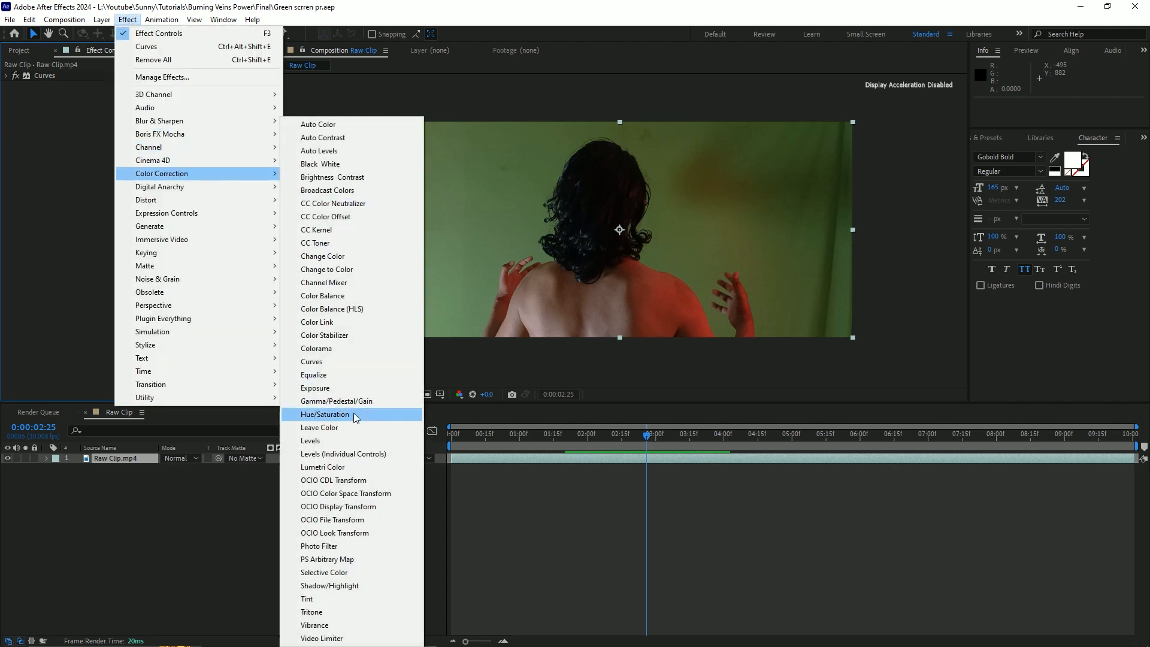
left_click(355, 470)
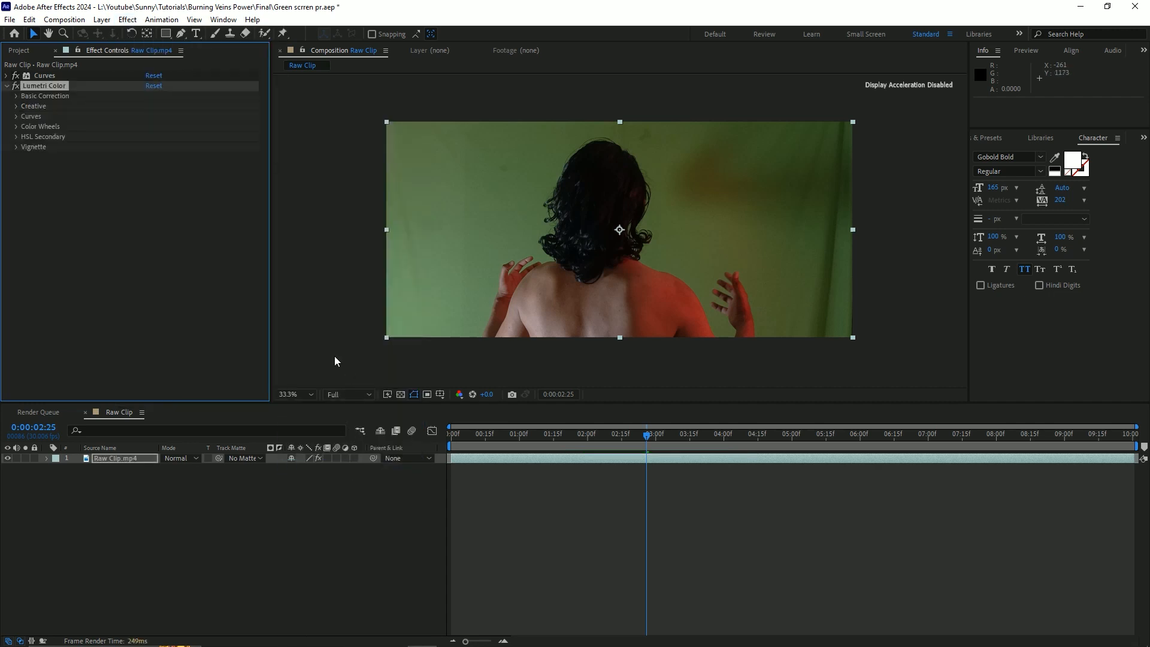
- On Lumetri Color's Hue vs Sat curve, anchor both sides of the green range and raise a point between them to boost green saturation
left_click(17, 117)
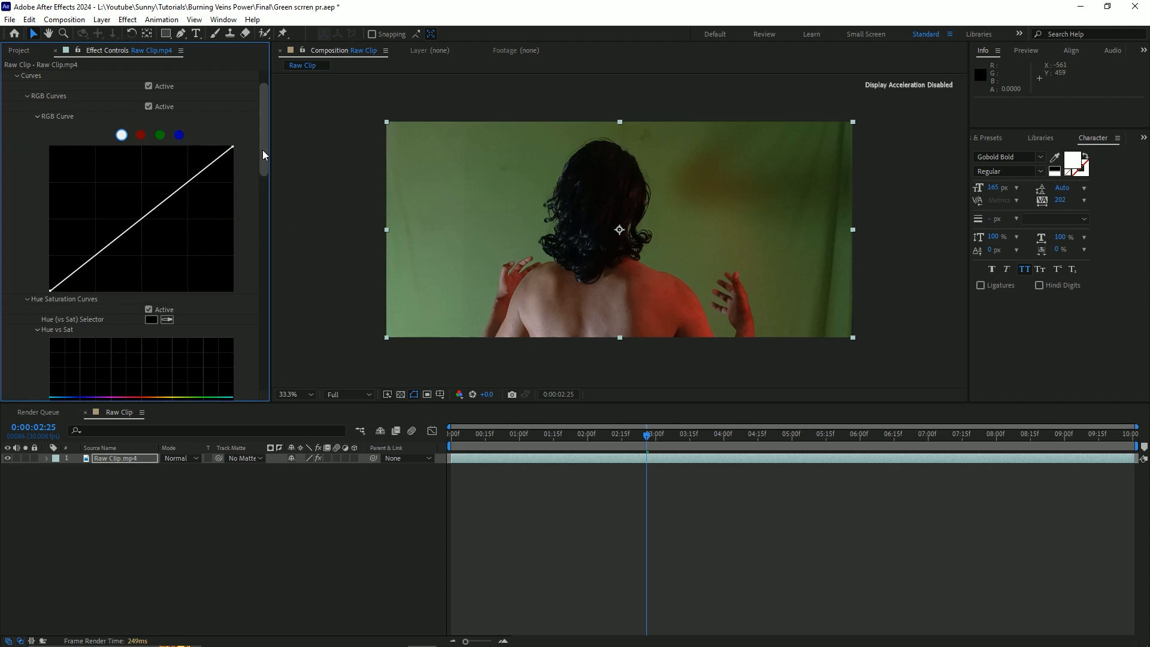
scroll(262, 150, "down", 5)
scroll(213, 243, "up", 2)
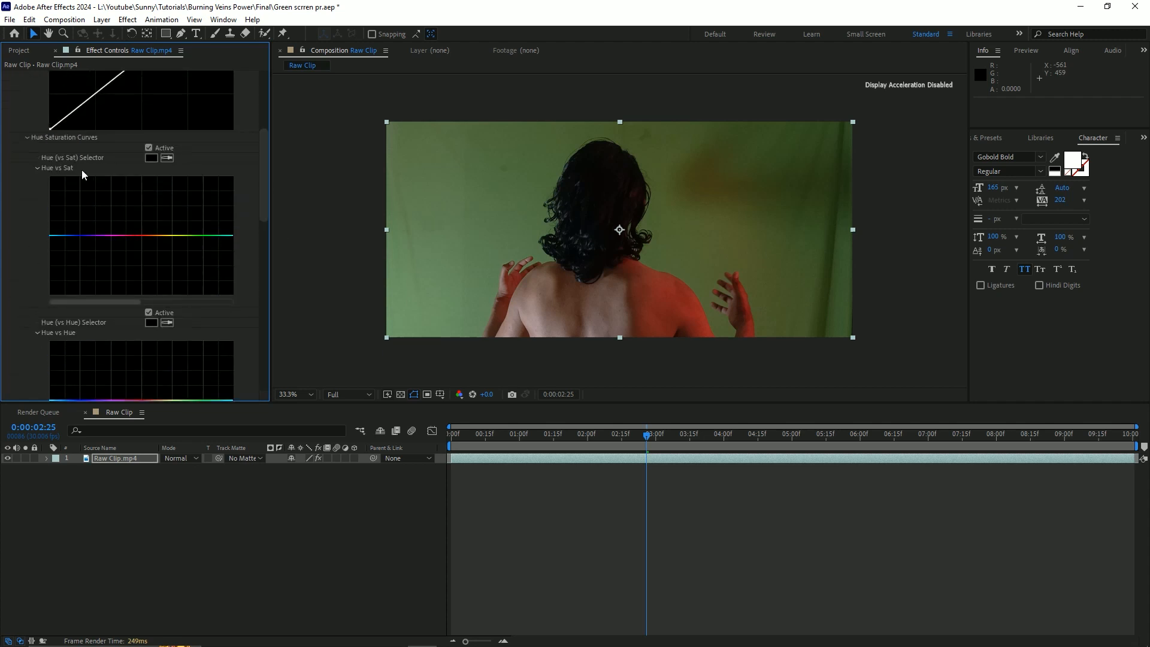
scroll(75, 178, "up", 1)
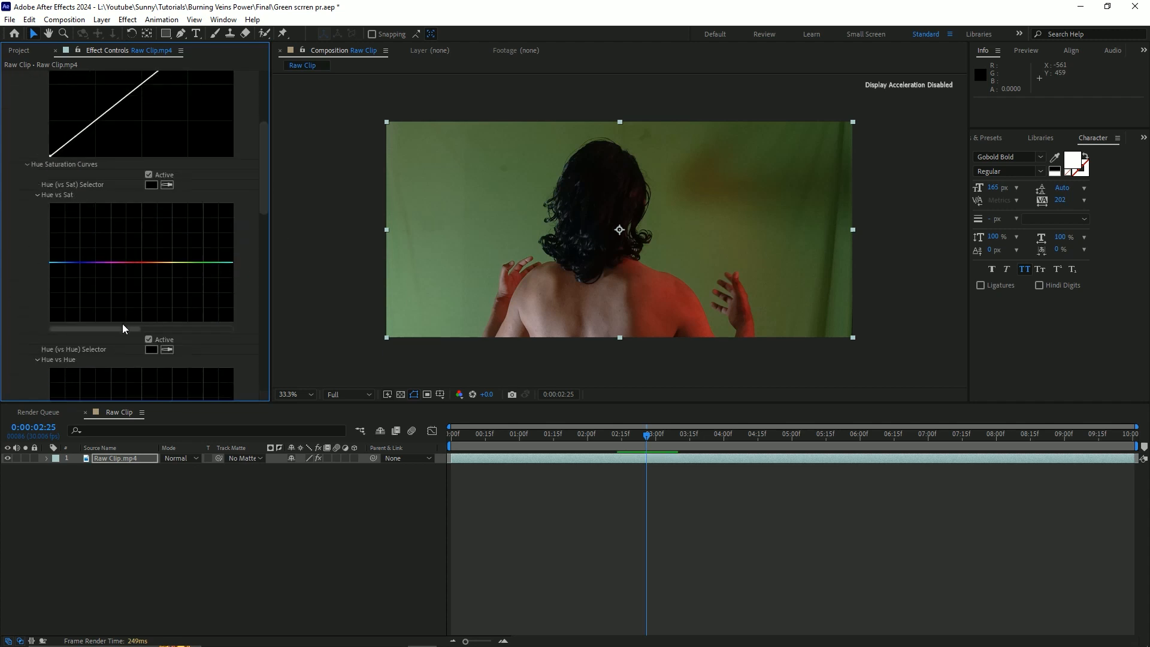
left_click_drag(125, 327, 92, 327)
scroll(200, 308, "up", 2)
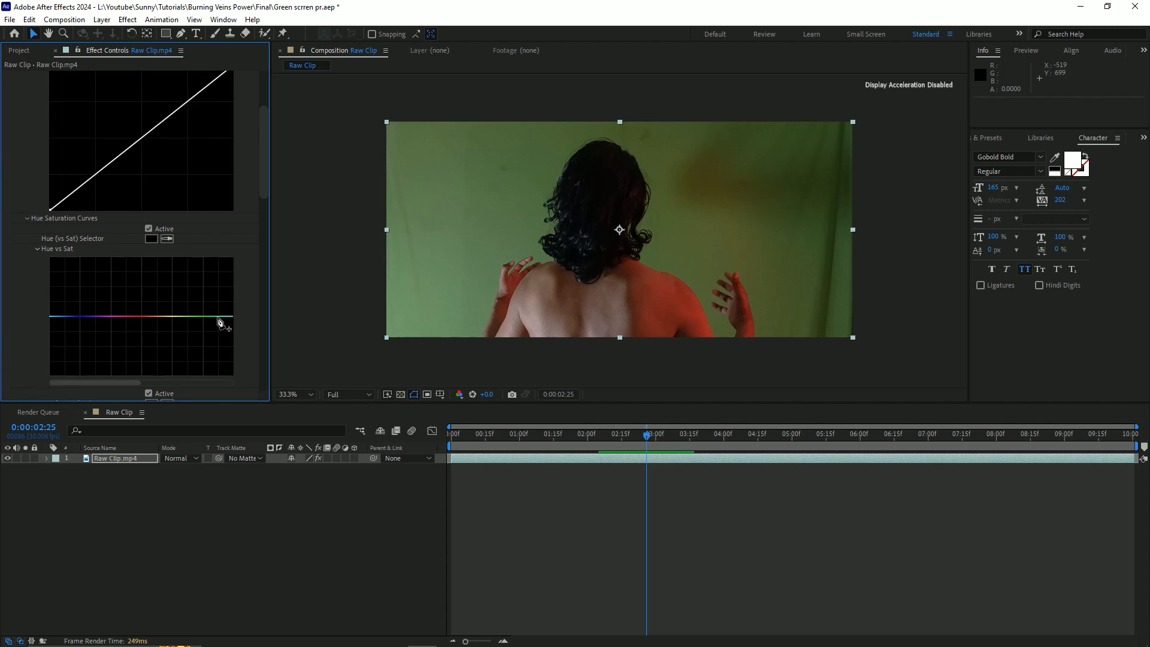
left_click(217, 317)
left_click(182, 316)
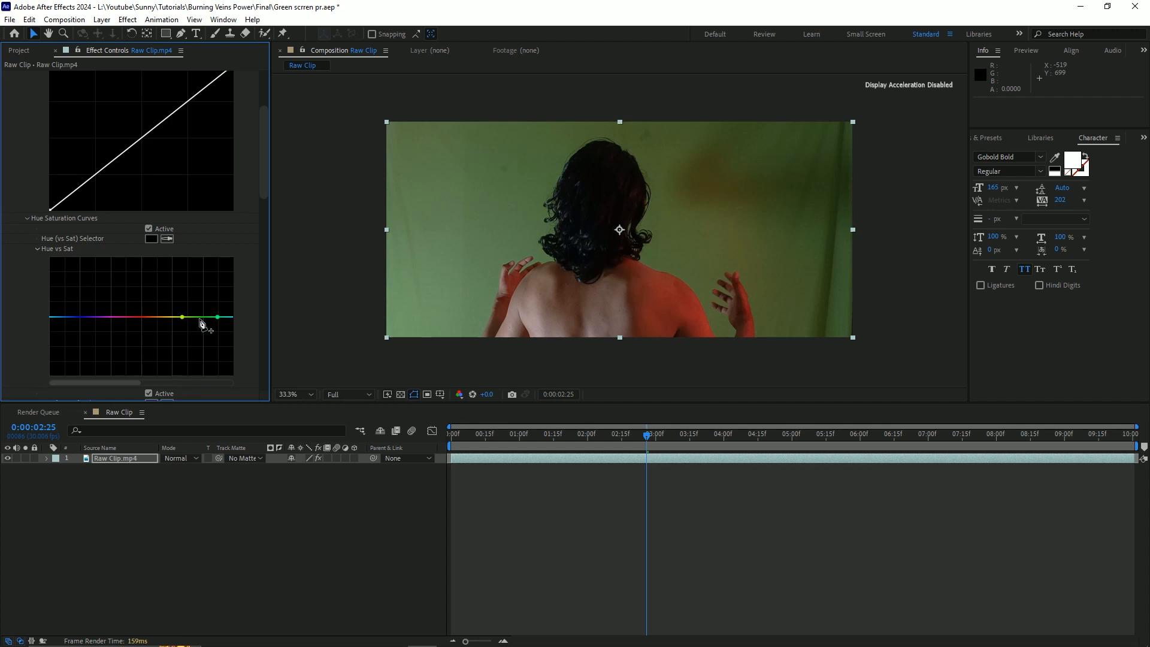
left_click_drag(201, 322, 204, 281)
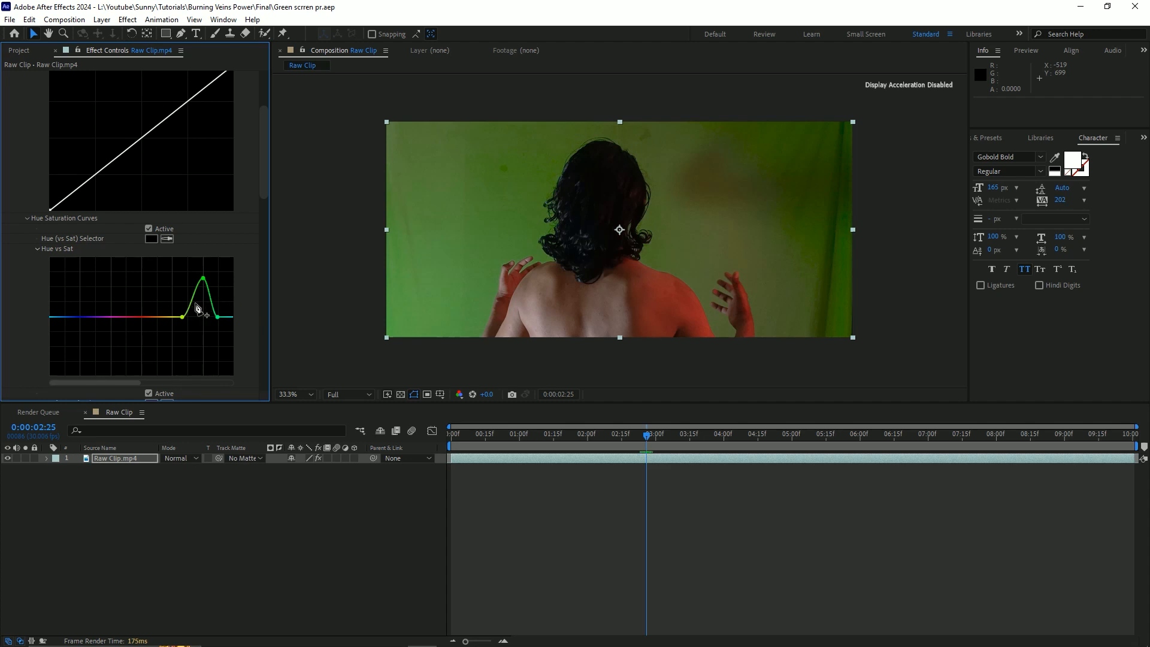
- Collapse the Lumetri Color settings and deselect the effect
scroll(197, 308, "down", 3)
scroll(197, 306, "up", 8)
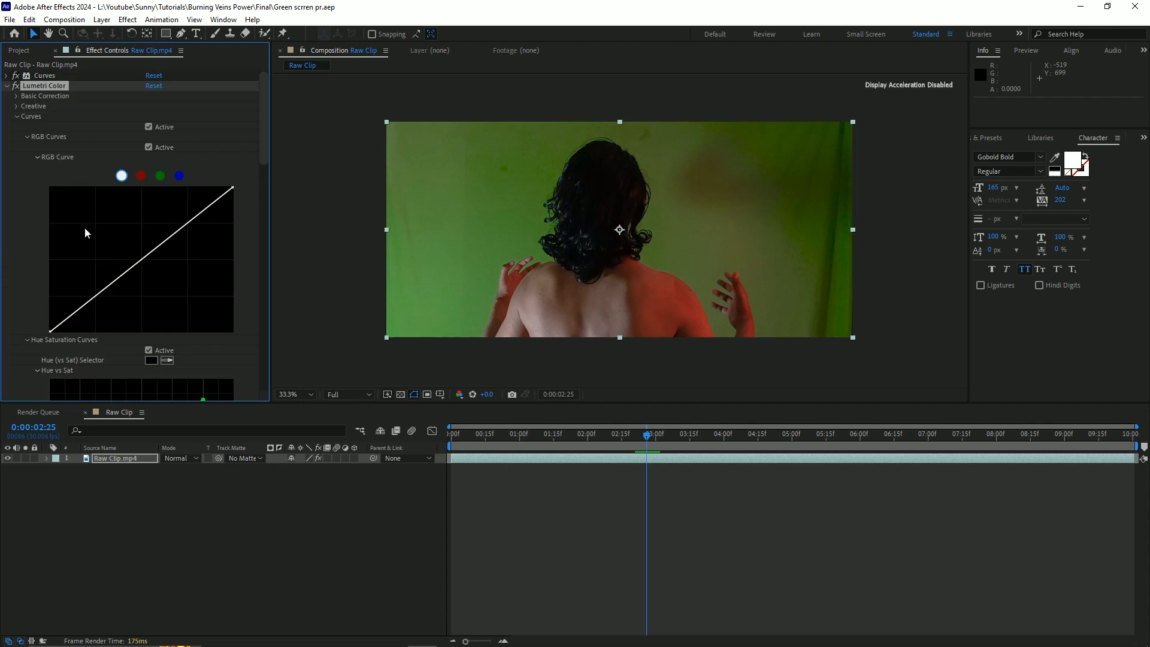
left_click(7, 86)
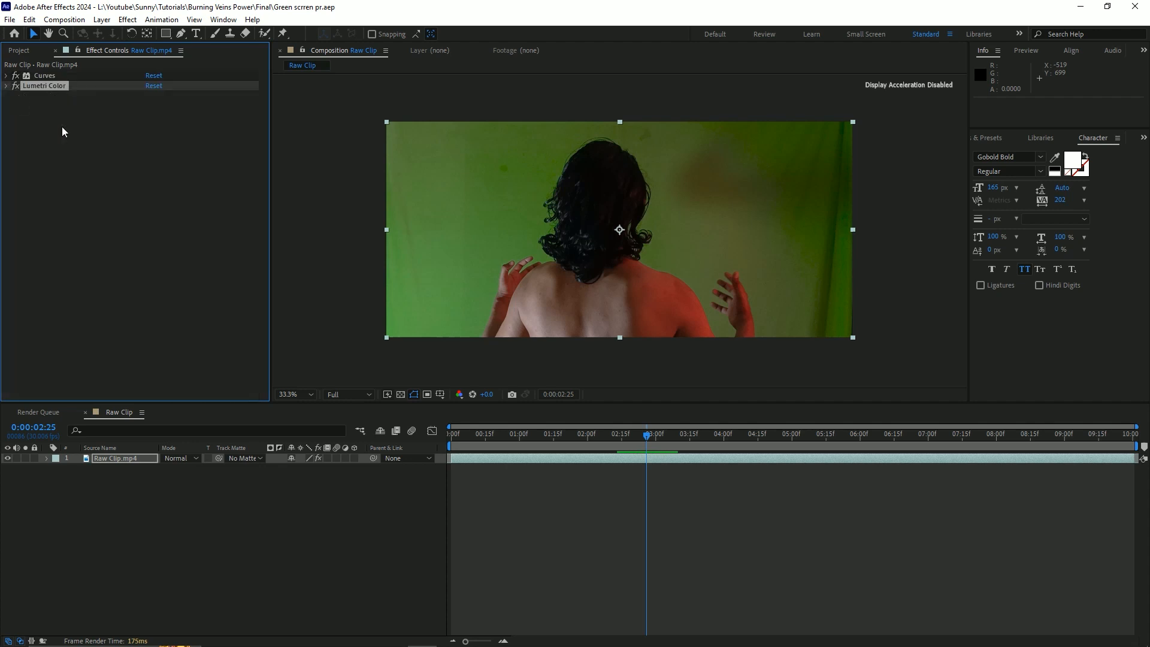
left_click(159, 209)
- Check the graded frame at several magnifications and return the composition view to 33.3%
scroll(631, 304, "down", 1)
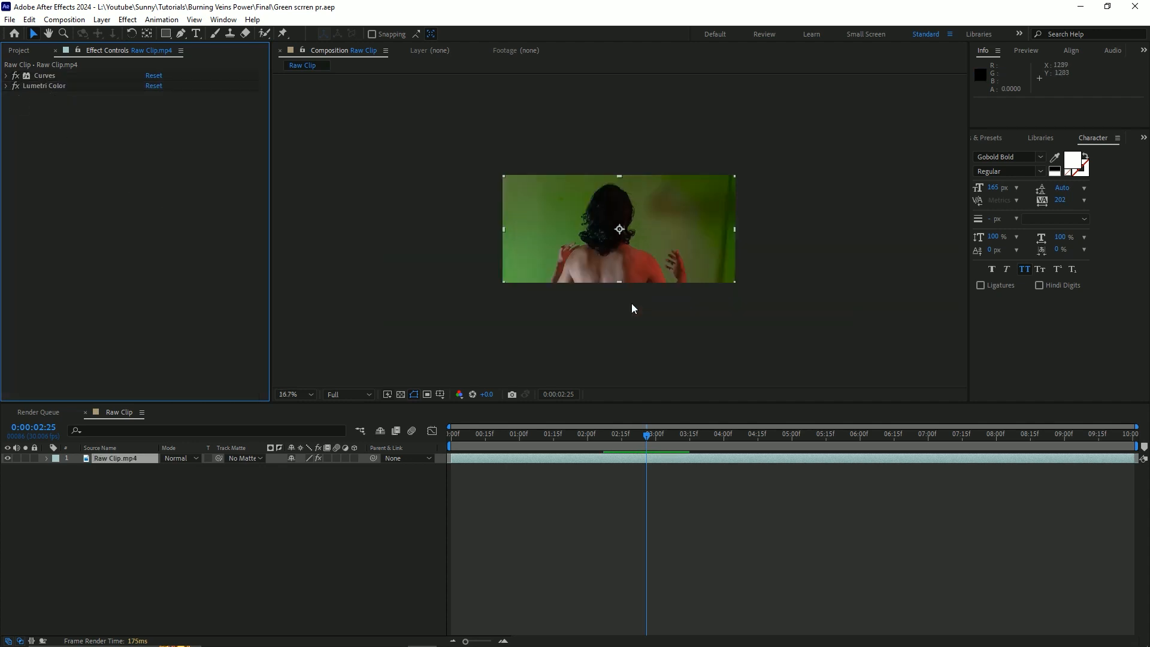
scroll(632, 304, "up", 4)
scroll(631, 303, "down", 2)
left_click(289, 394)
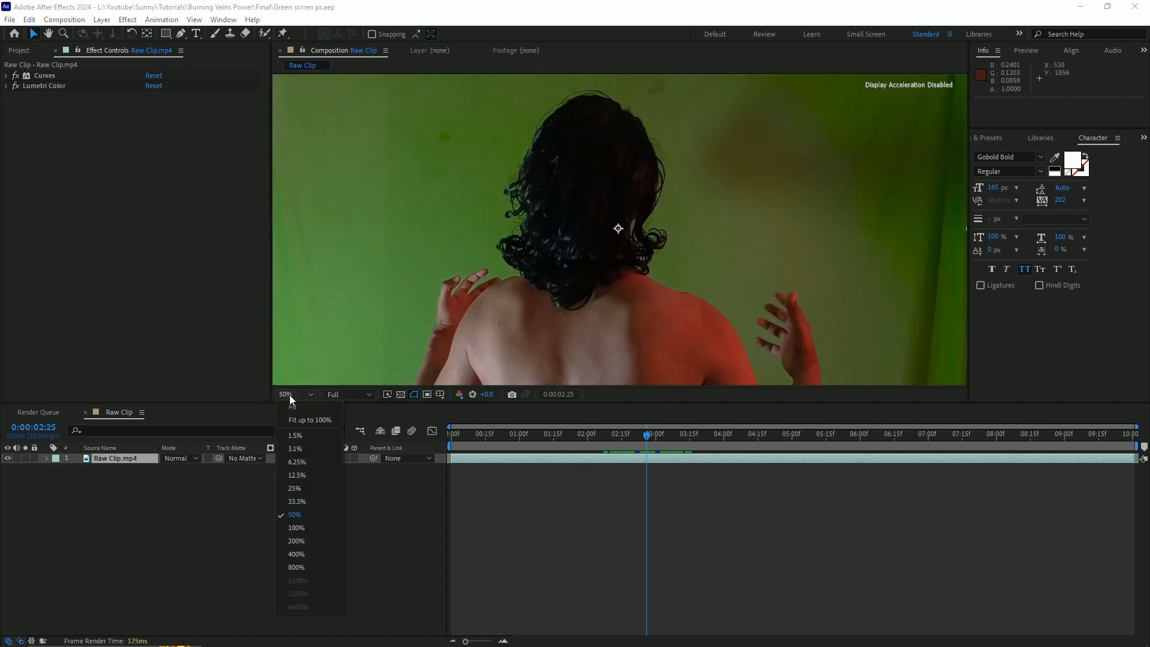
left_click(292, 494)
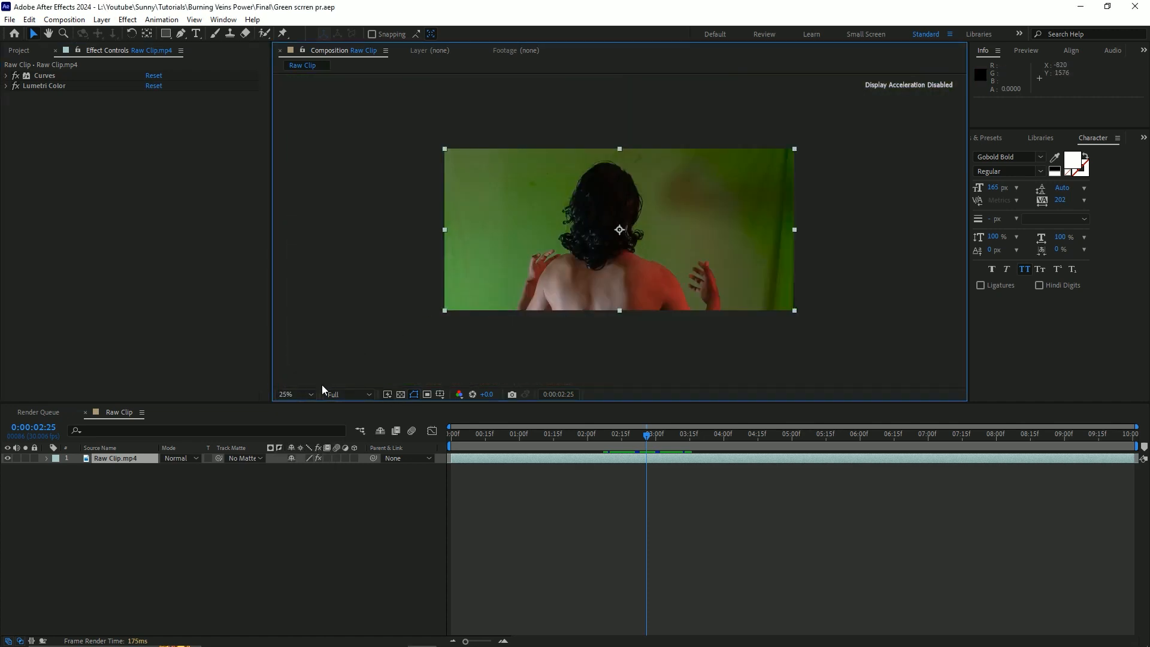
left_click(297, 394)
left_click(320, 474)
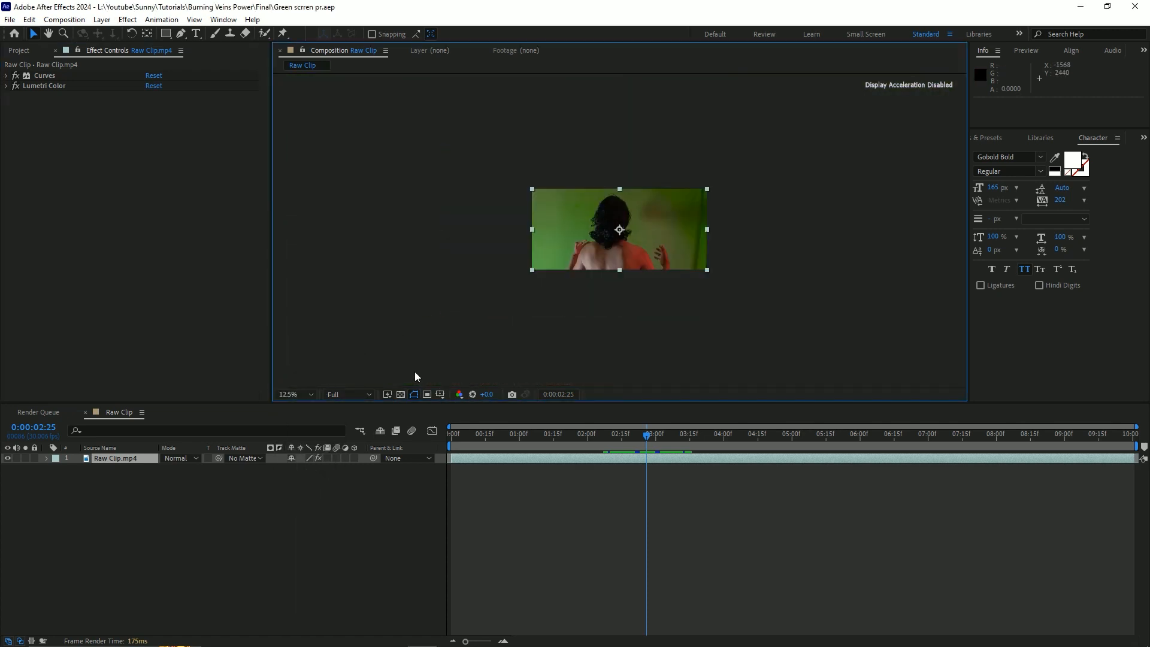
left_click(300, 395)
left_click(310, 499)
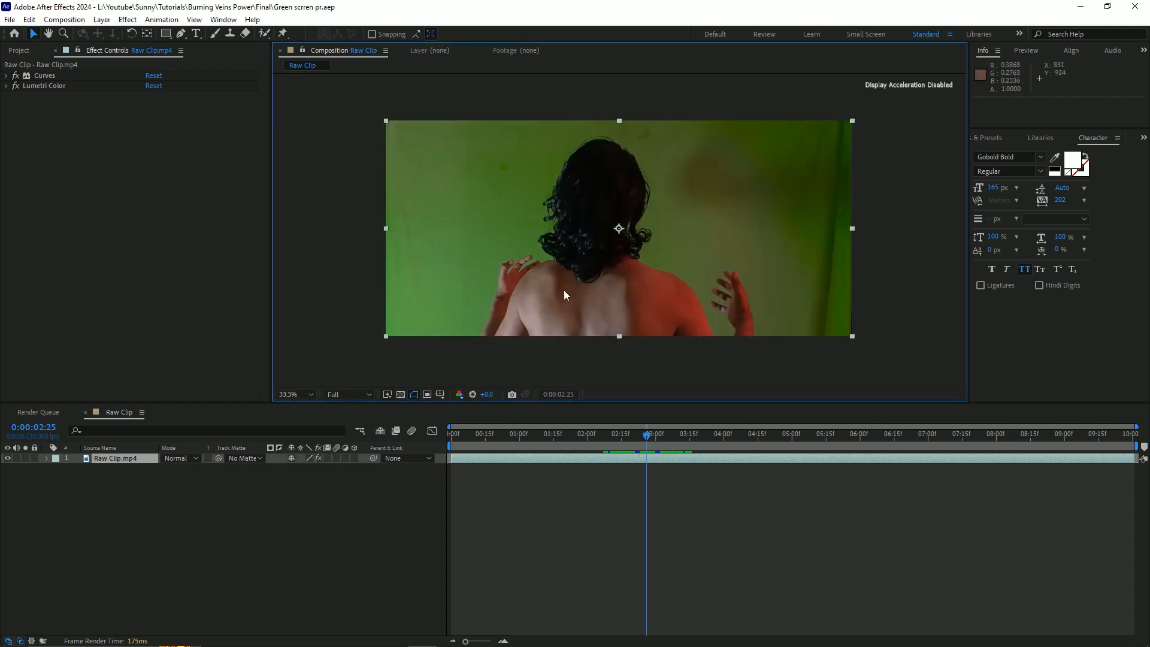
- Find the Sharpen effect and apply it to the Raw Clip.mp4 layer
left_click(113, 461)
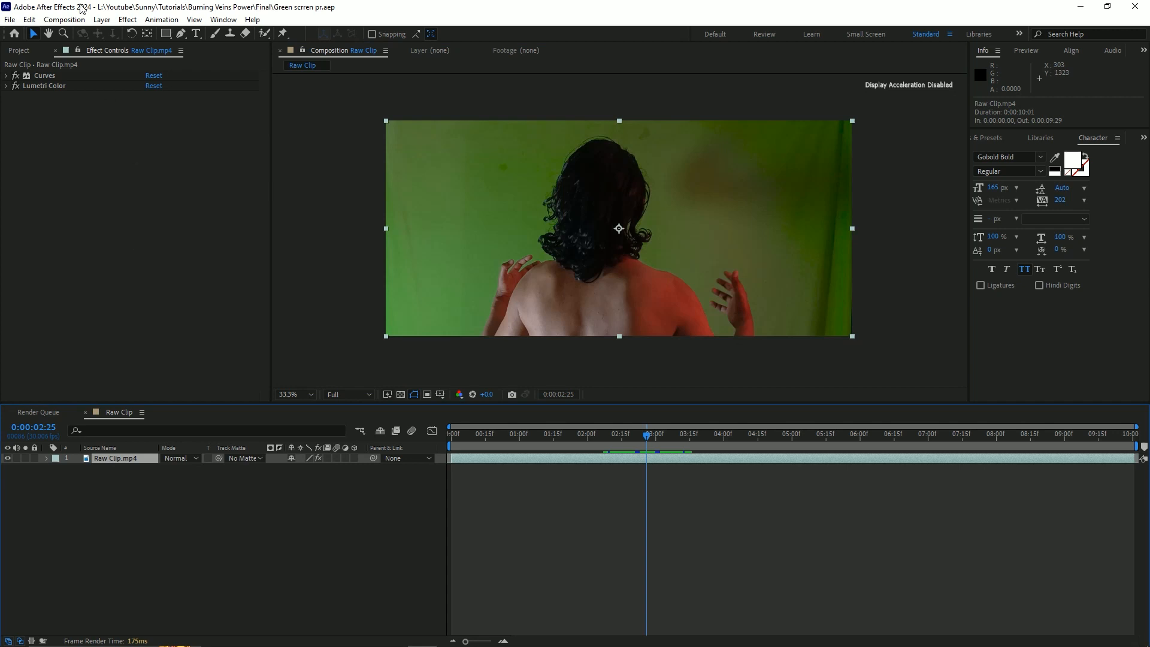
left_click(990, 142)
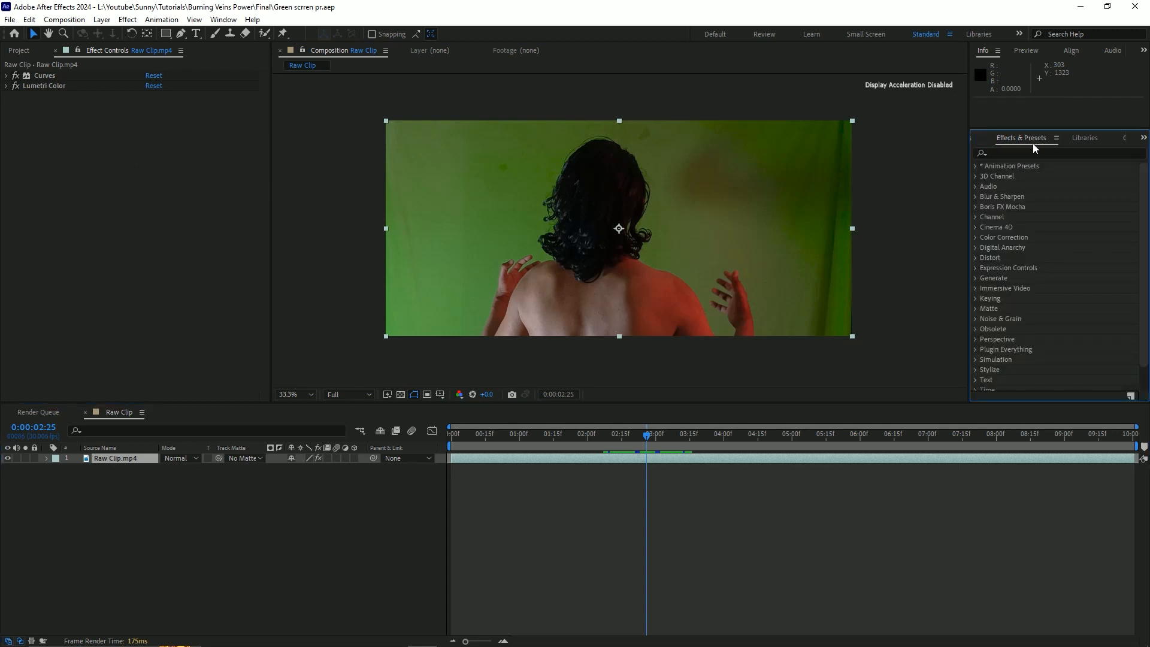
left_click(1019, 154)
type("sharpen")
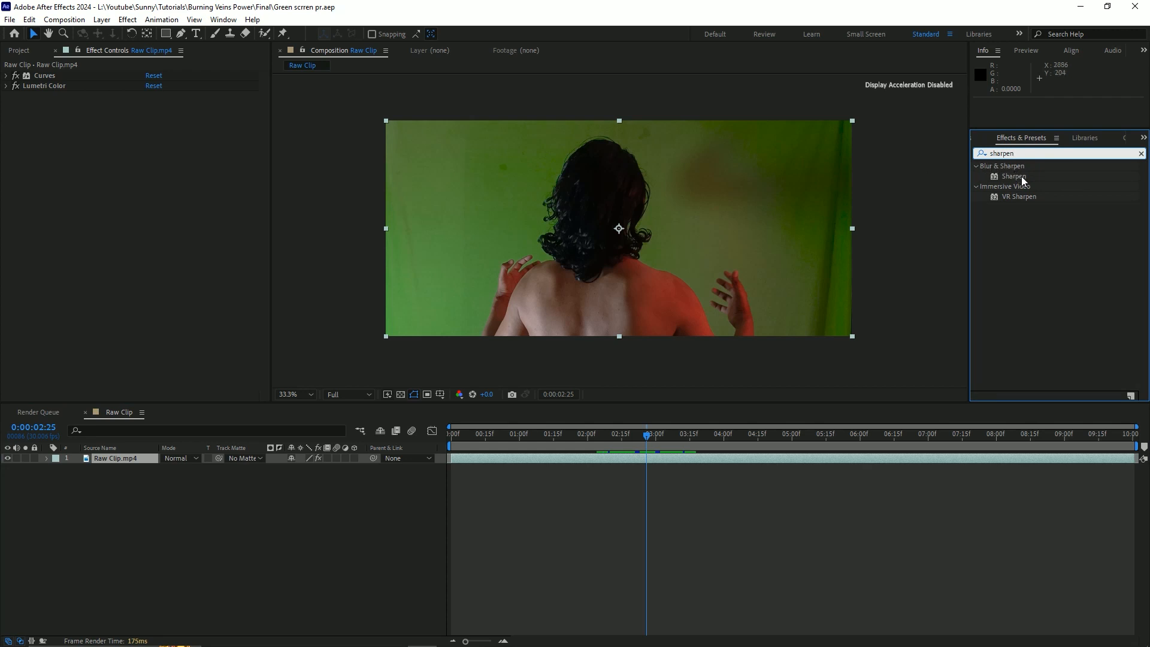
left_click_drag(1015, 178, 680, 225)
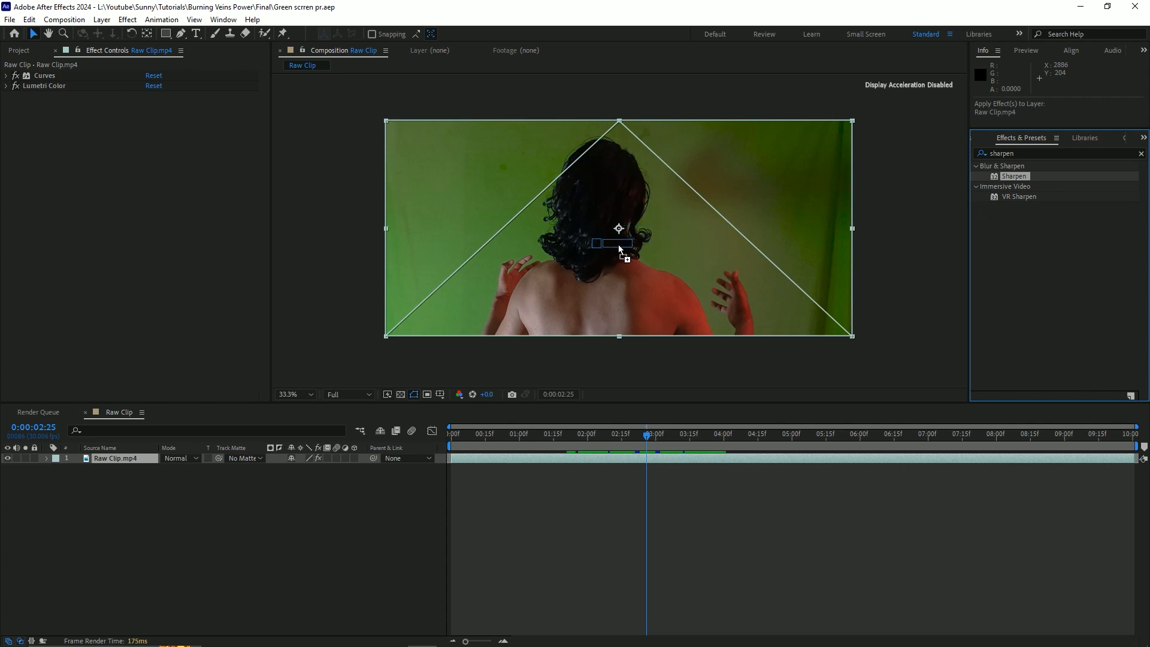
left_click_drag(618, 244, 618, 244)
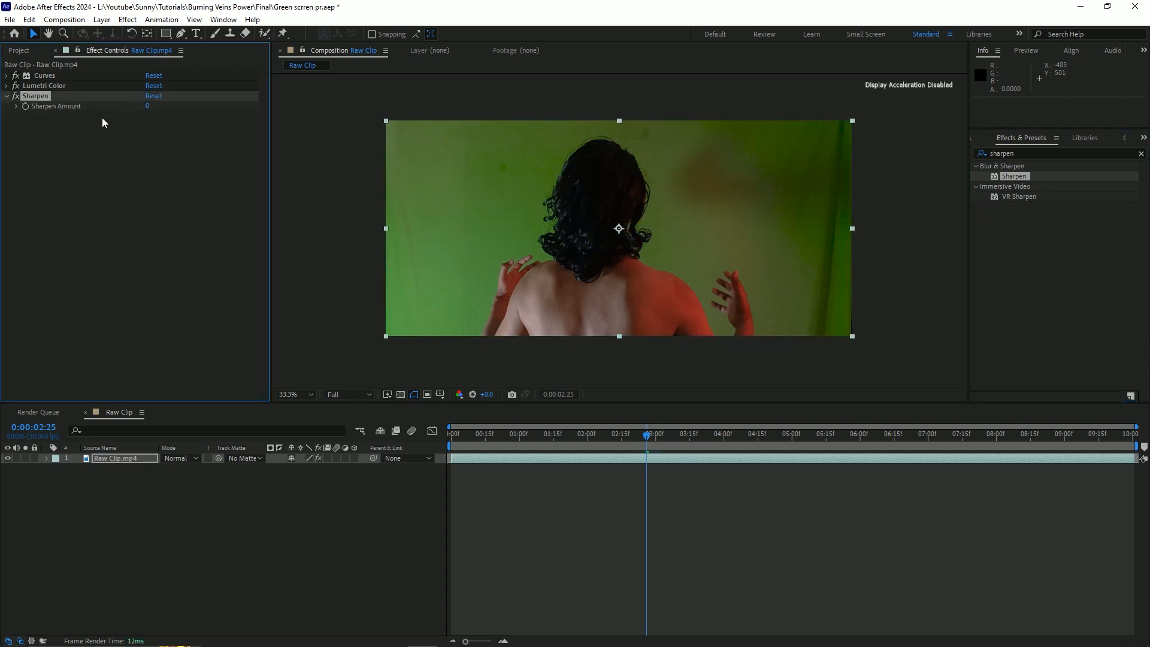
- Set the Sharpen Amount to 25 and inspect the sharpened subject at 100% magnification
left_click(145, 108)
left_click(149, 108)
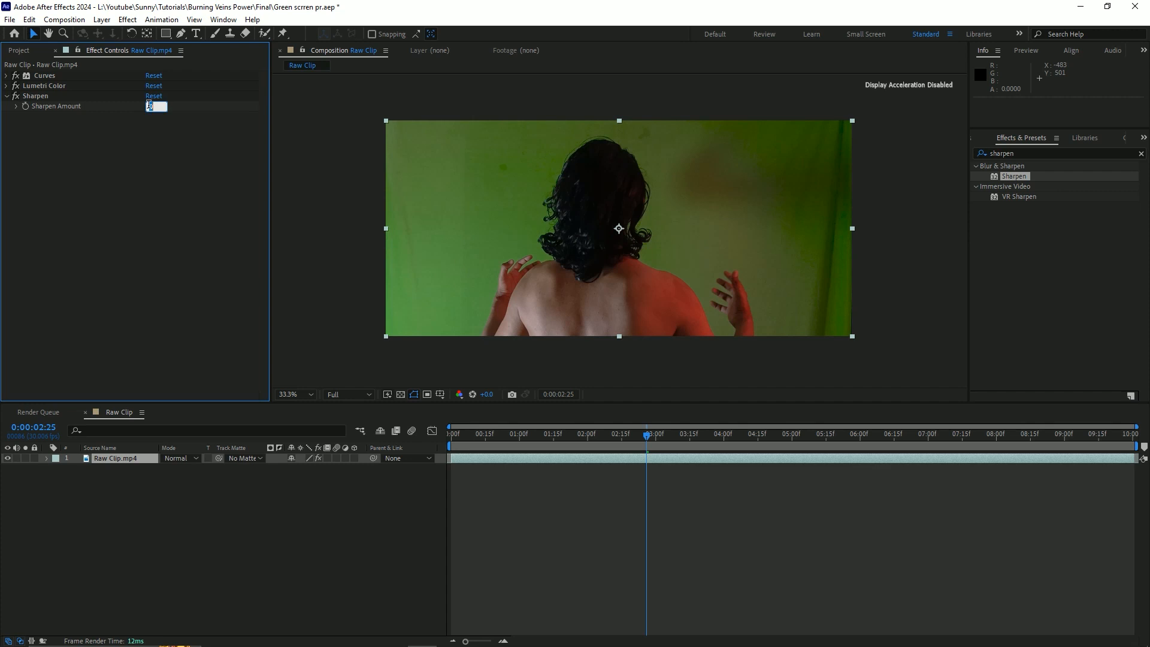
type("20")
key("Return")
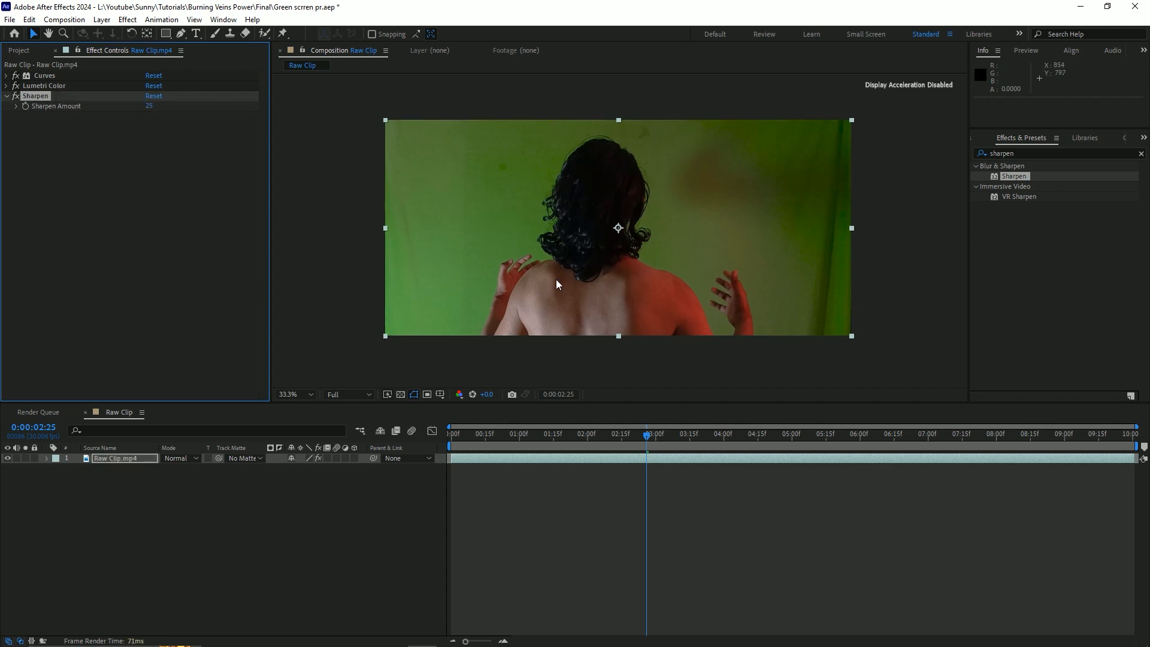
key("slash")
left_click_drag(556, 279, 712, 170)
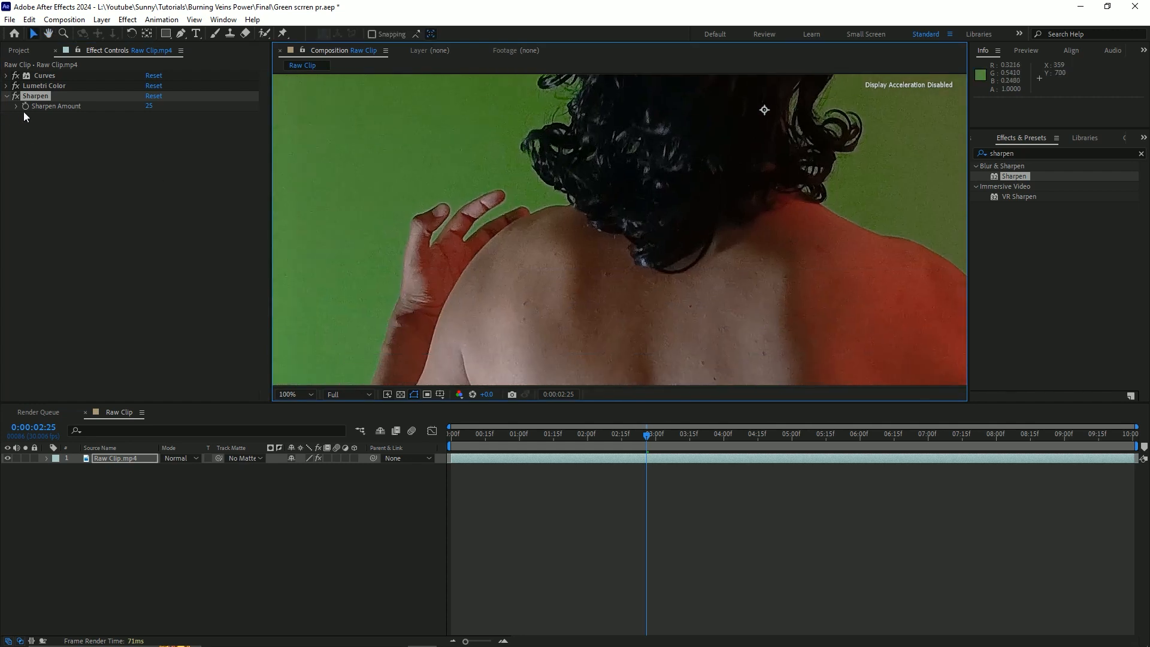
left_click(18, 96)
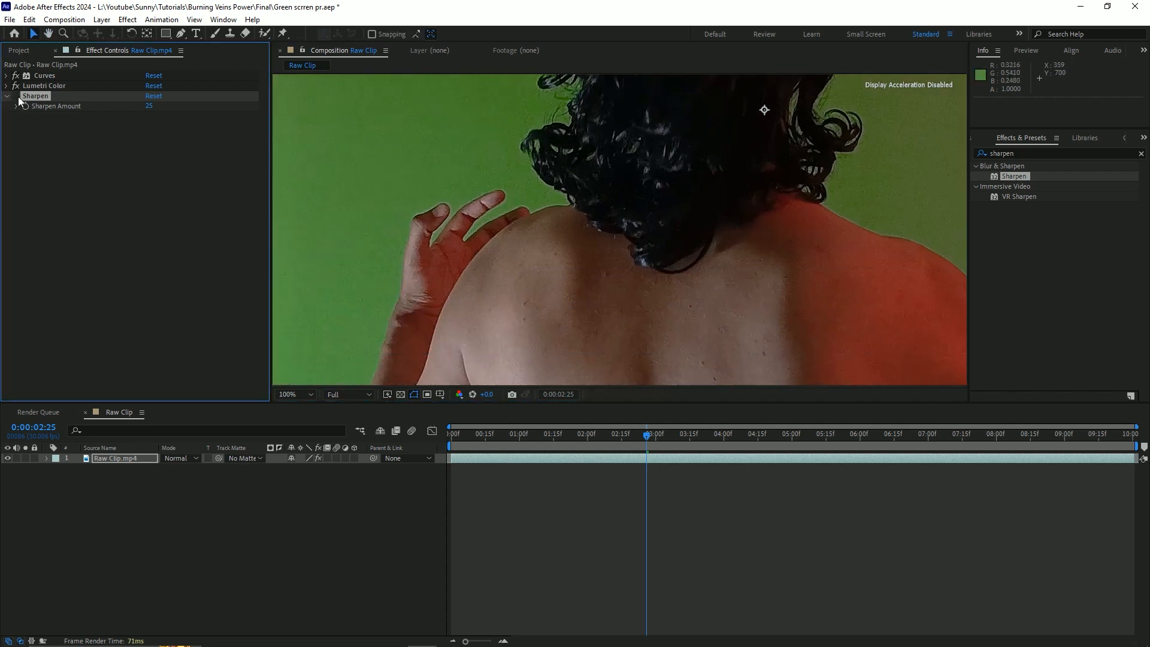
- Try a Sharpen Amount of 250 on the clip and undo it
left_click(149, 105)
type("250")
key("Return")
key("ctrl+z")
- Fit the whole frame in the composition view and compare the clip with its effects switched off and on
scroll(490, 267, "down", 2)
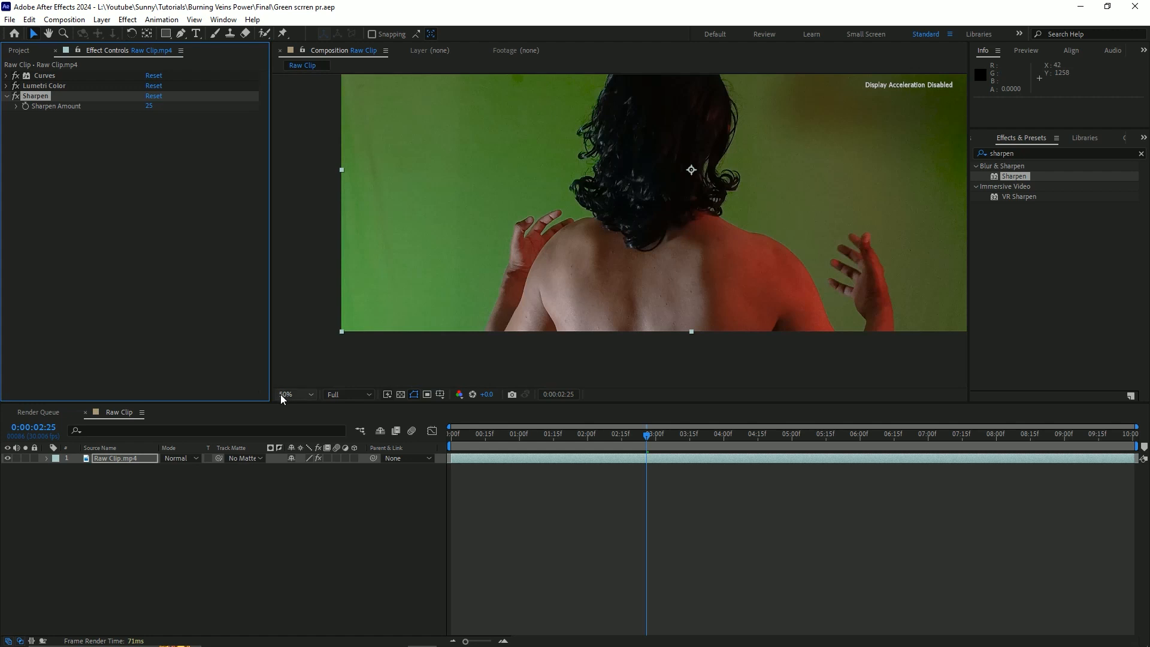
left_click(280, 394)
left_click(291, 404)
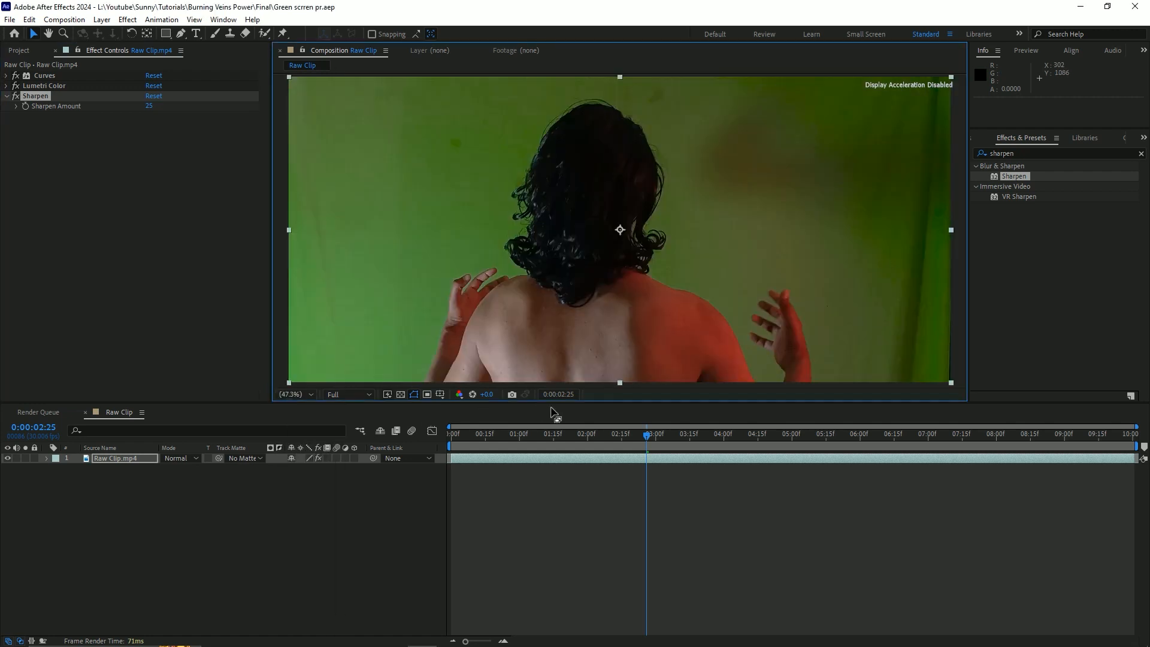
scroll(601, 308, "down", 2)
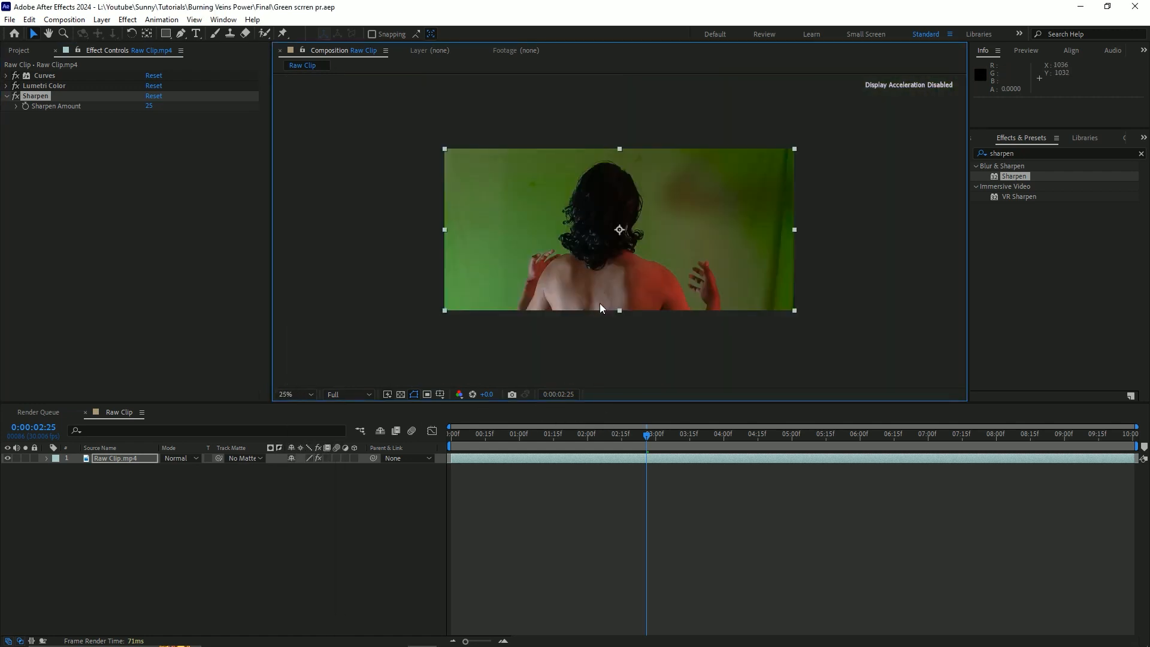
scroll(599, 303, "up", 2)
left_click(306, 393)
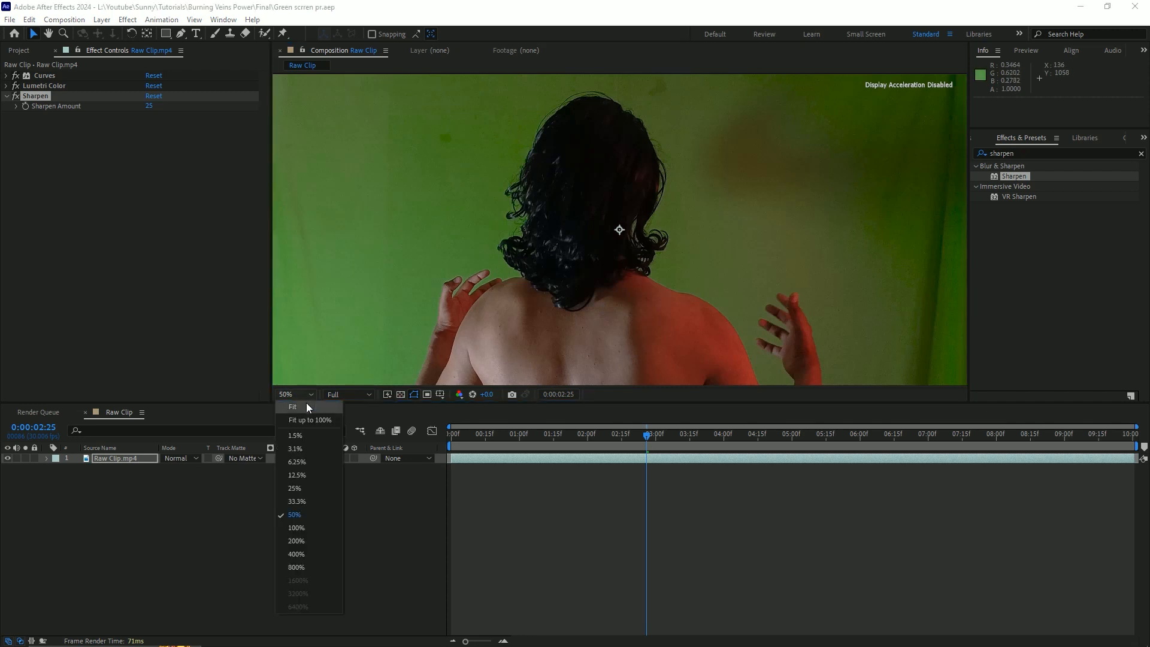
left_click(306, 405)
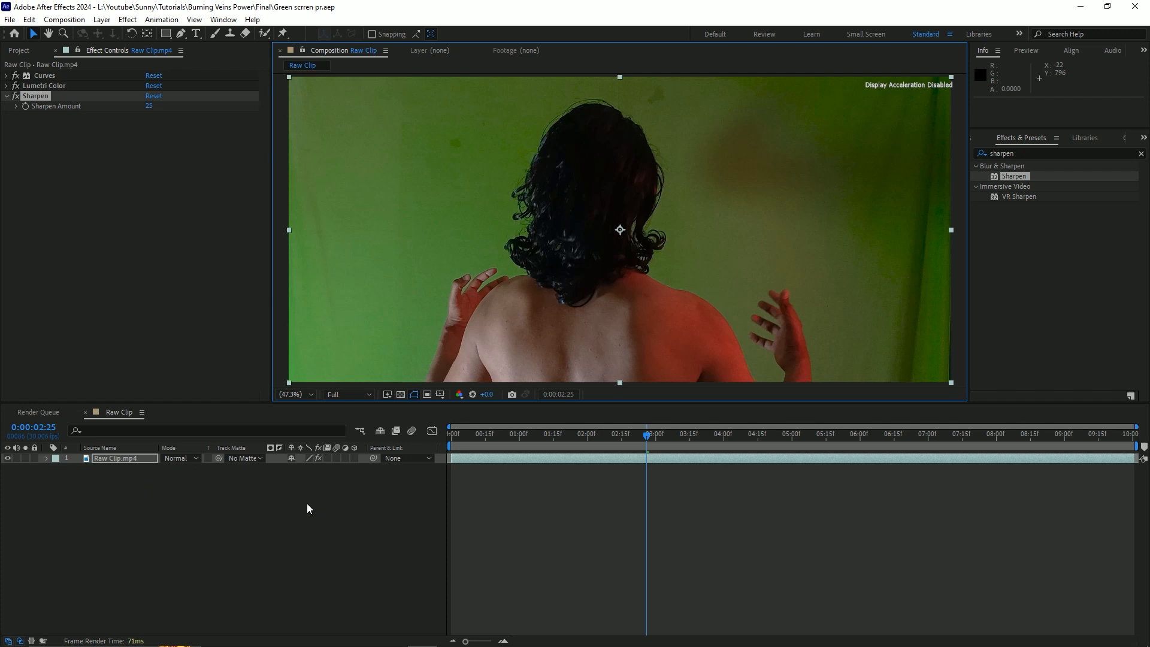
left_click(317, 459)
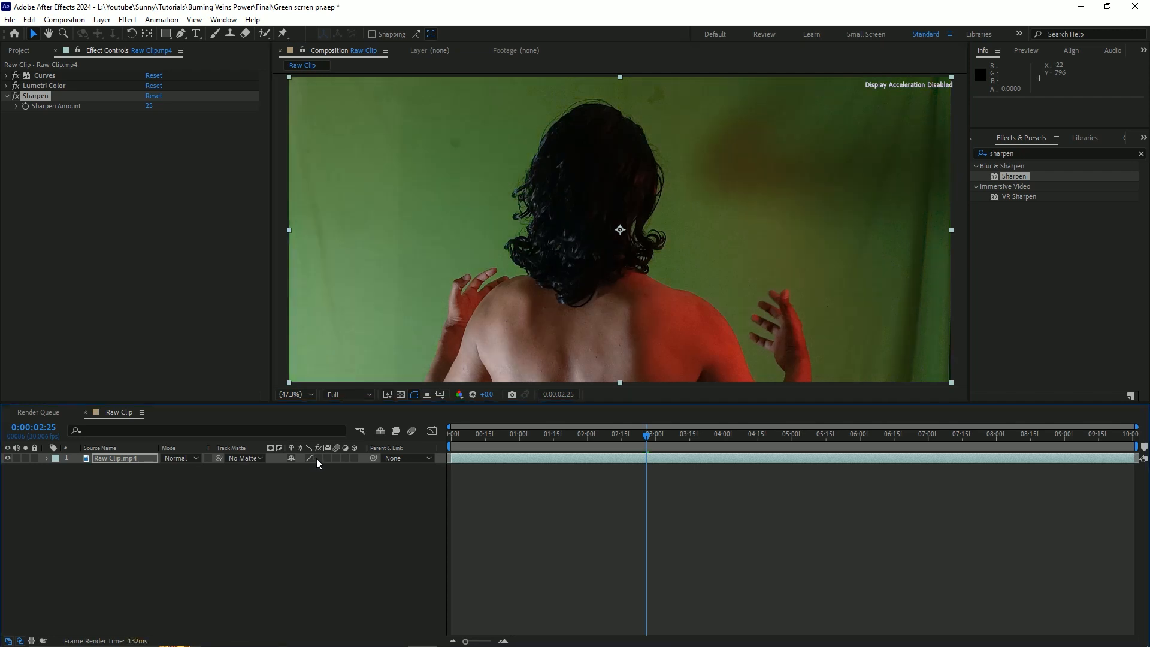
left_click(317, 458)
left_click(316, 458)
left_click(316, 458)
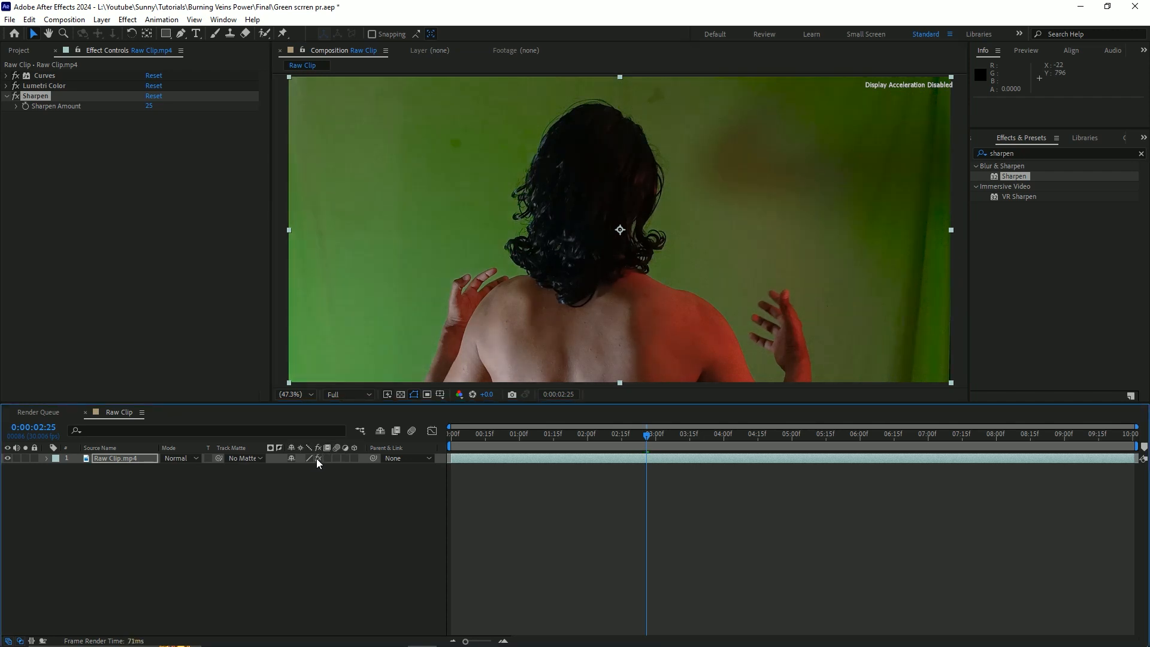
- Set the composition view to 33.3%, compare the clip with and without its effects again, and deselect the layer
scroll(587, 236, "down", 2)
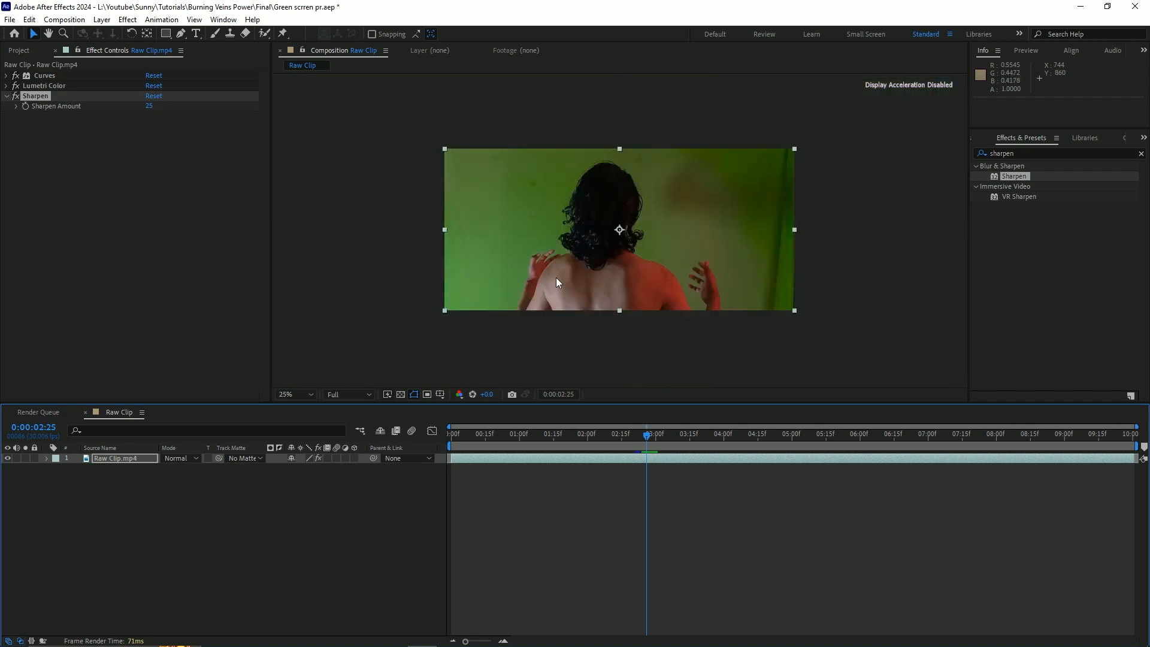
left_click(291, 395)
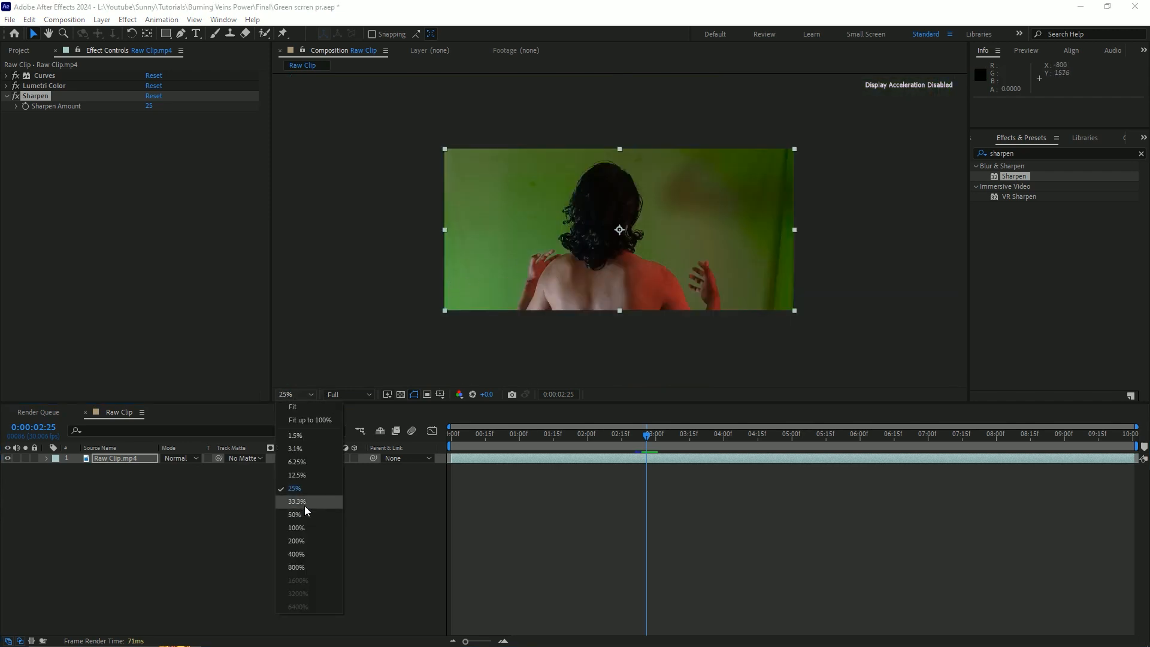
left_click(304, 505)
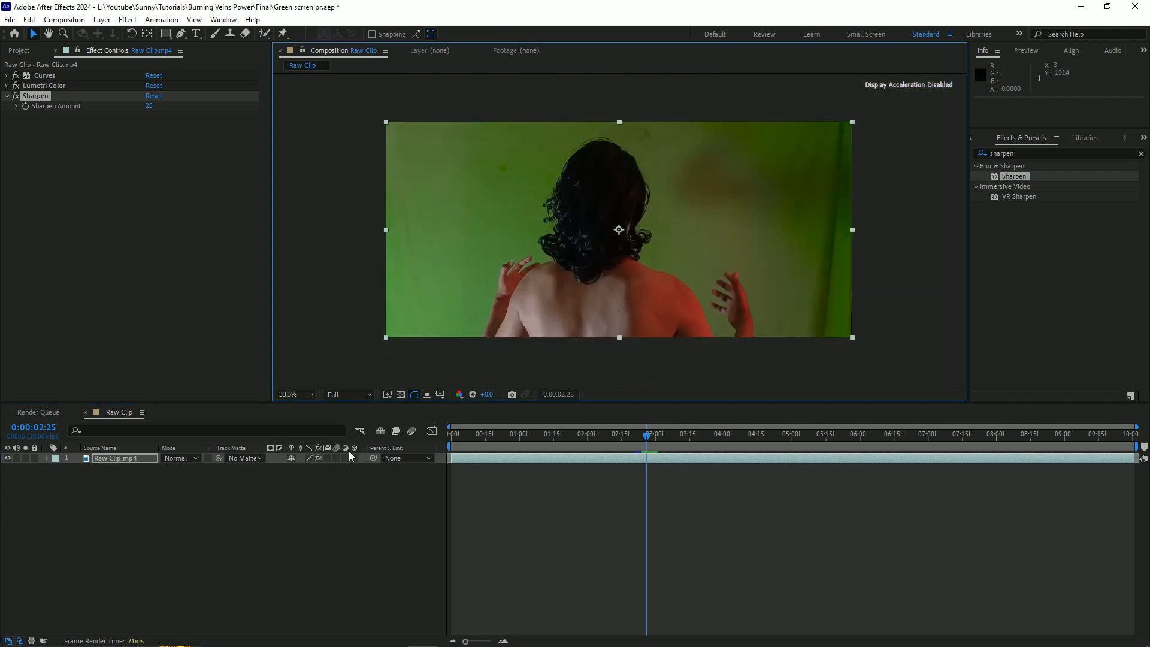
left_click(318, 458)
left_click(317, 458)
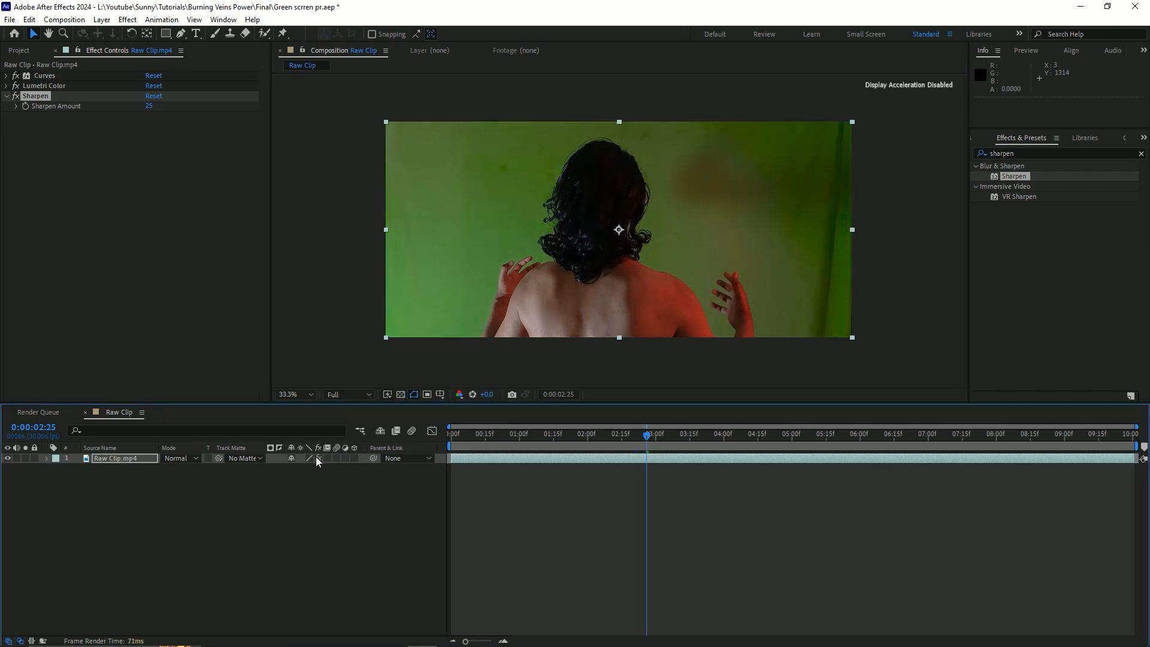
left_click(328, 495)
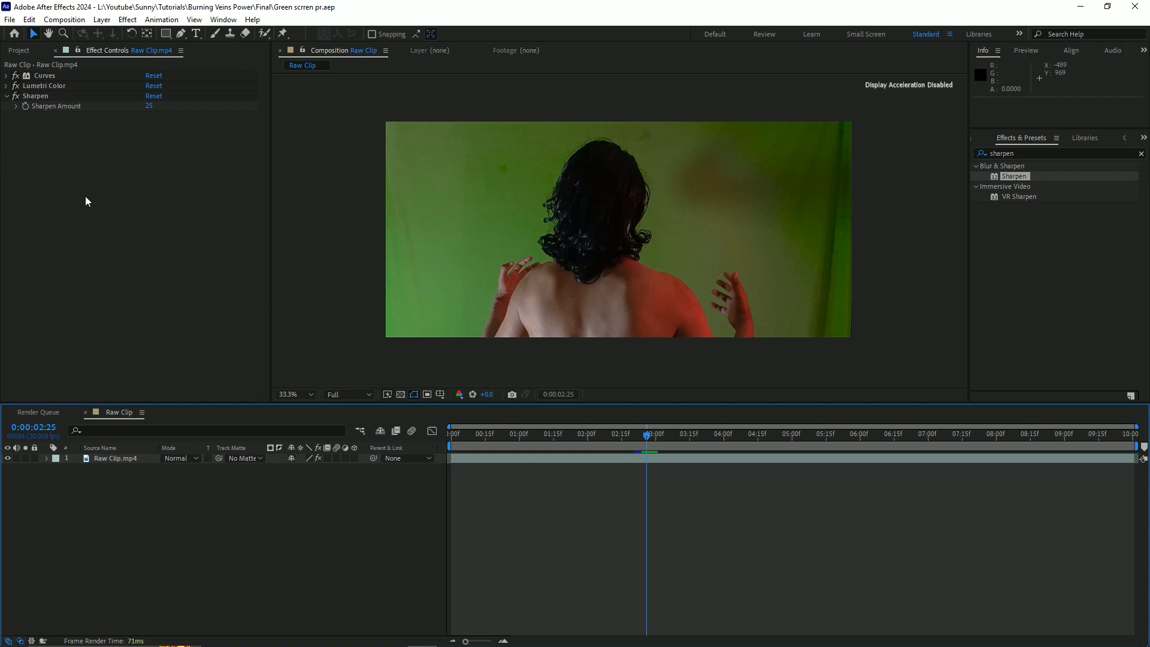
- Find the Keylight (1.2) effect, apply it to the Raw Clip.mp4 layer and collapse the Sharpen settings
left_click(131, 458)
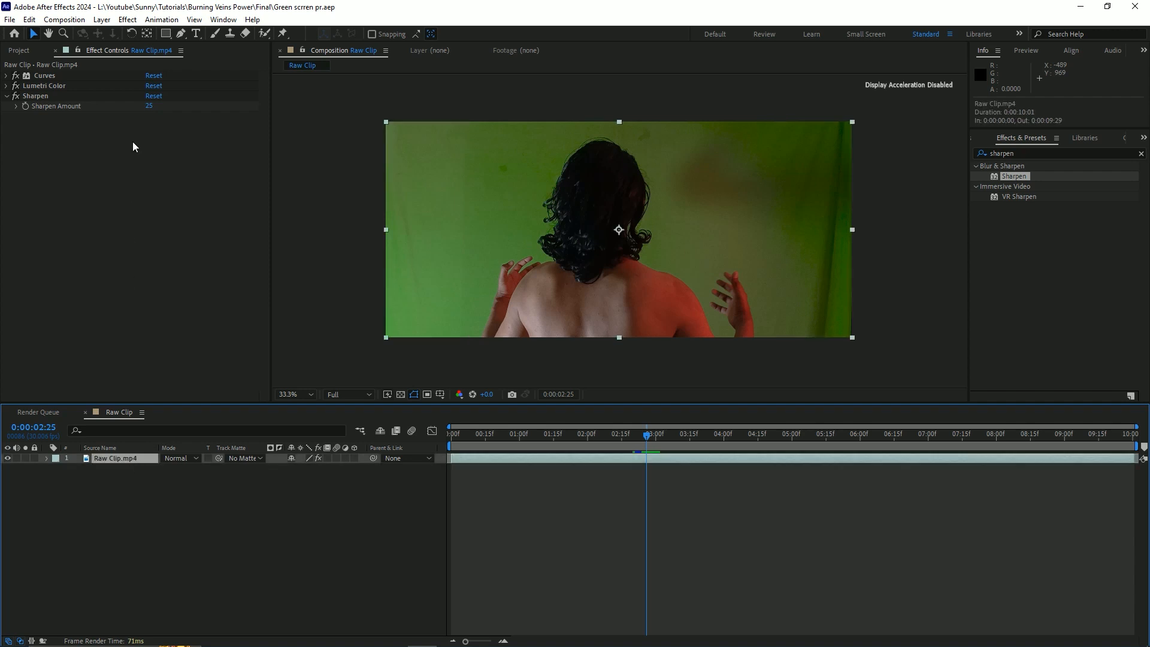
left_click(1025, 154)
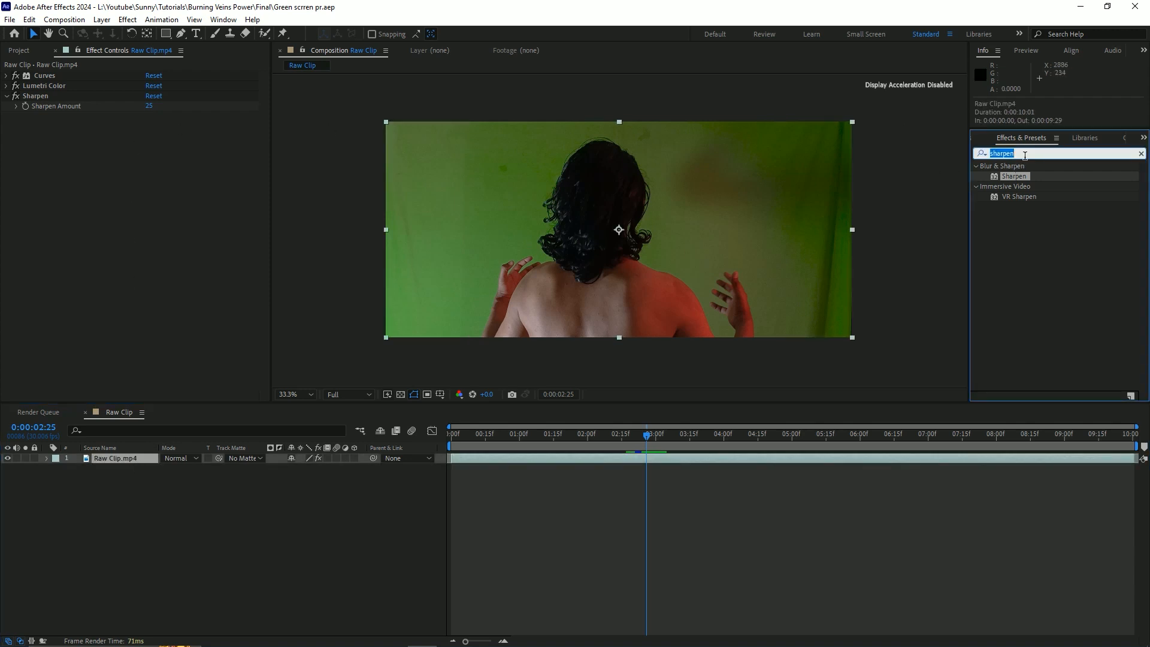
type("key")
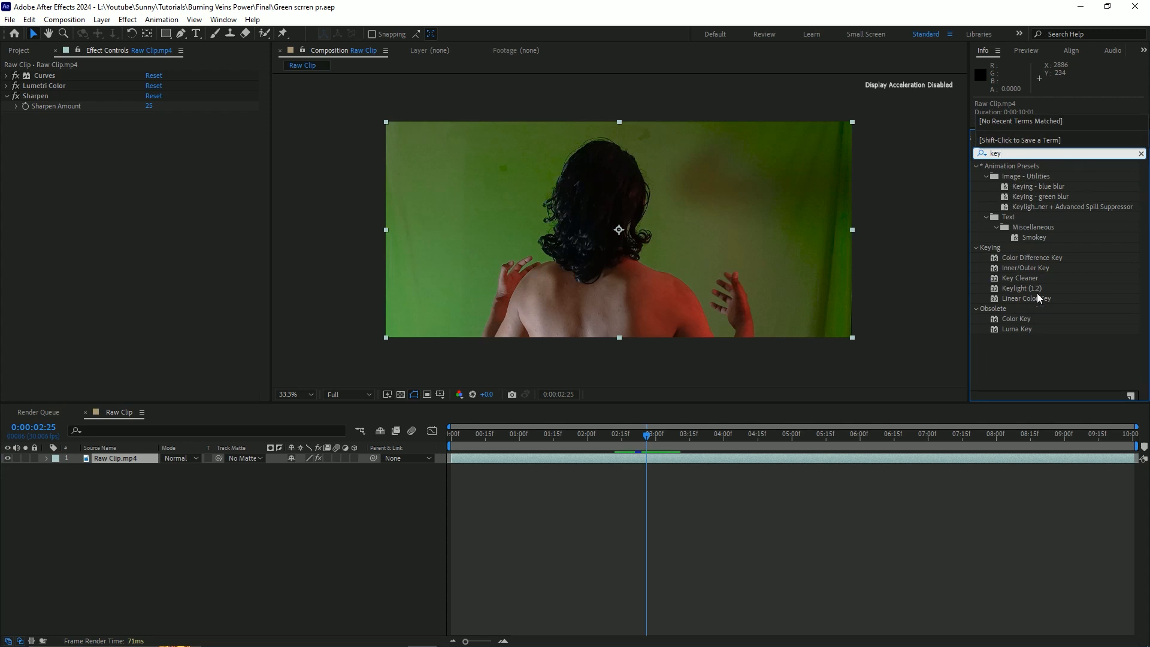
type("light")
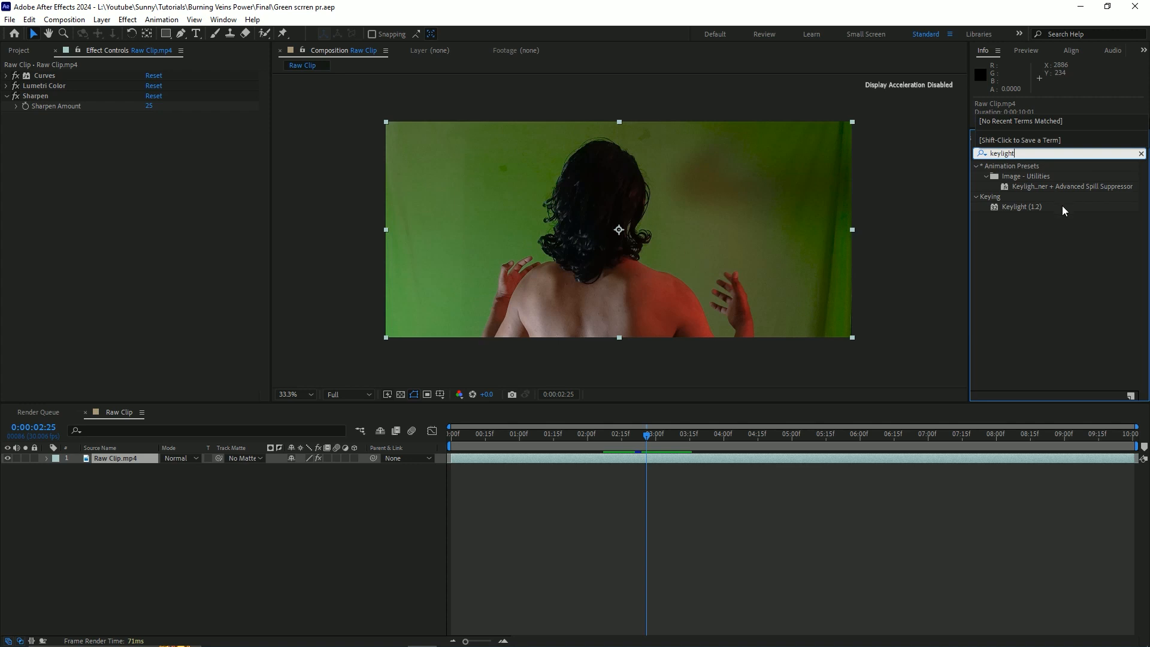
left_click_drag(1008, 206, 648, 235)
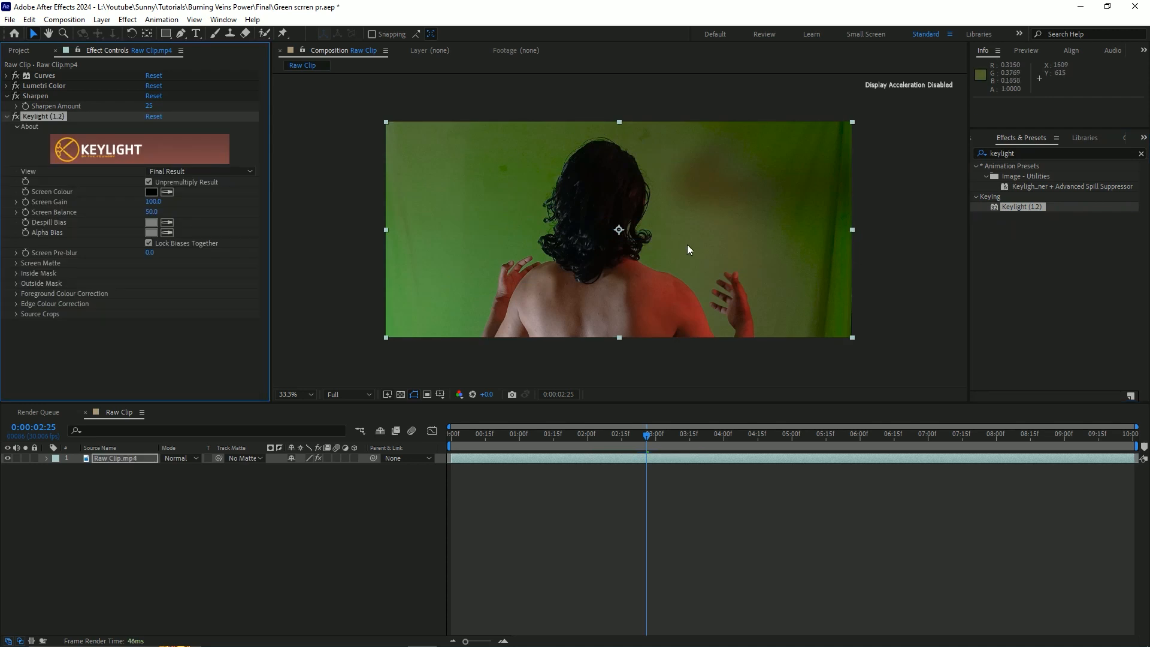
left_click(7, 96)
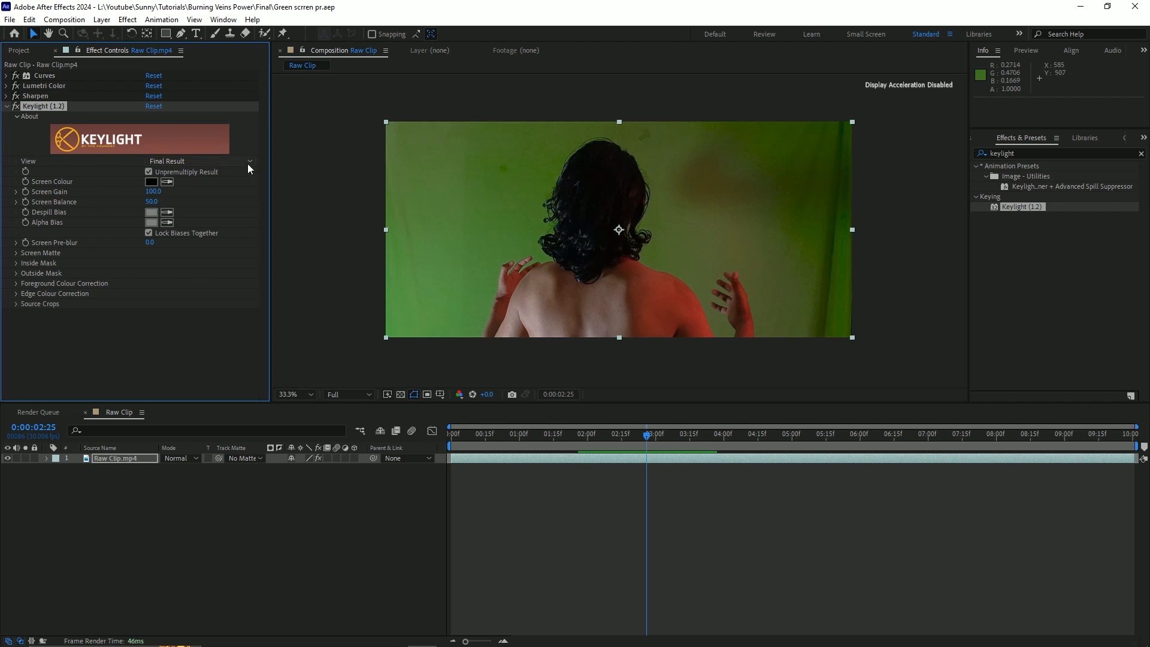
- Sample the green backdrop beside the subject's head as Keylight's Screen Colour and check the key at 0:00:02:28
left_click(167, 182)
left_click(514, 181)
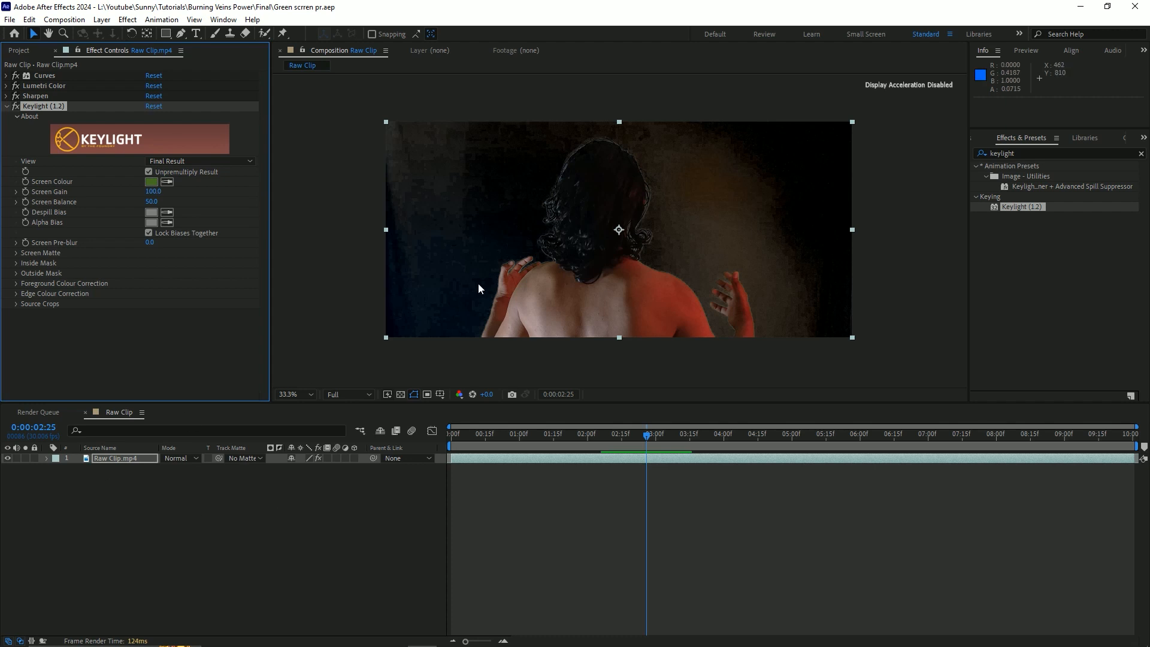
mouse_move(646, 435)
left_mouse_down()
mouse_move(620, 442)
mouse_move(672, 447)
mouse_move(652, 443)
left_mouse_up()
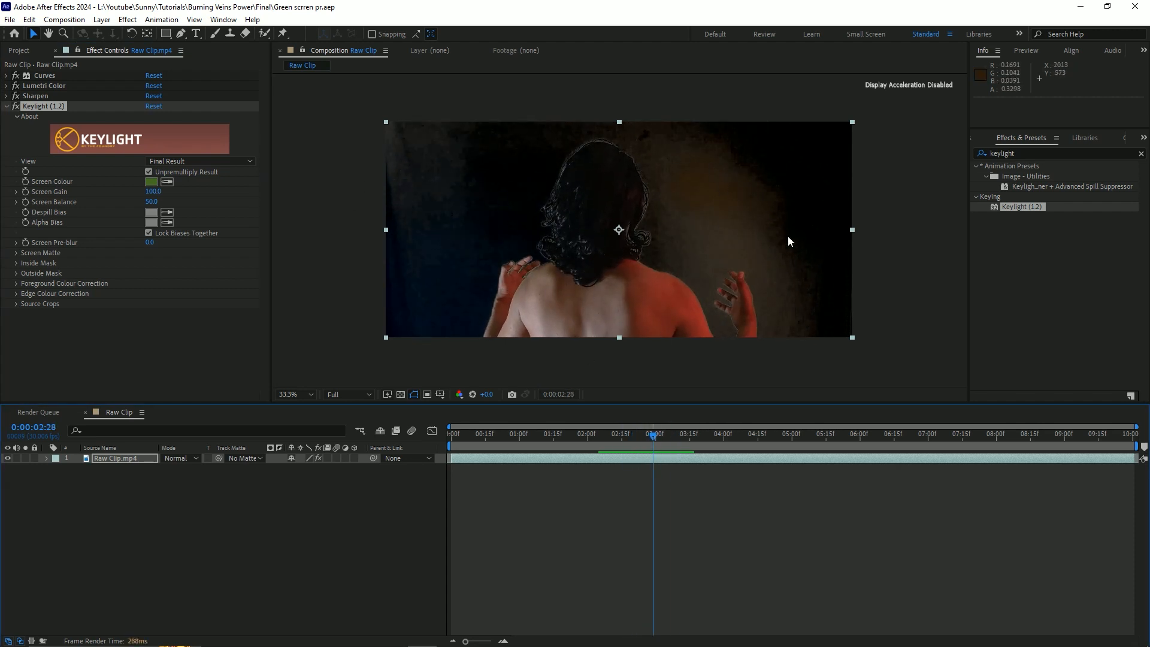
left_click(65, 357)
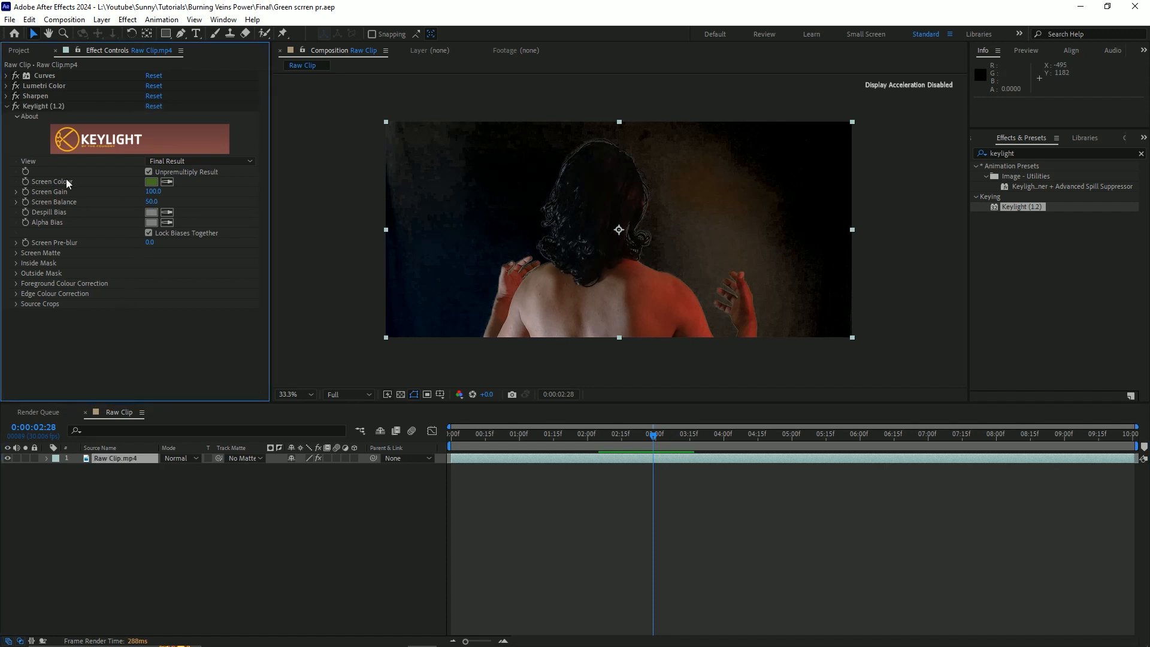
- Try a Keylight Screen Gain of 120, settle on 130 and deselect the effect
left_click(153, 192)
type("120")
key("Return")
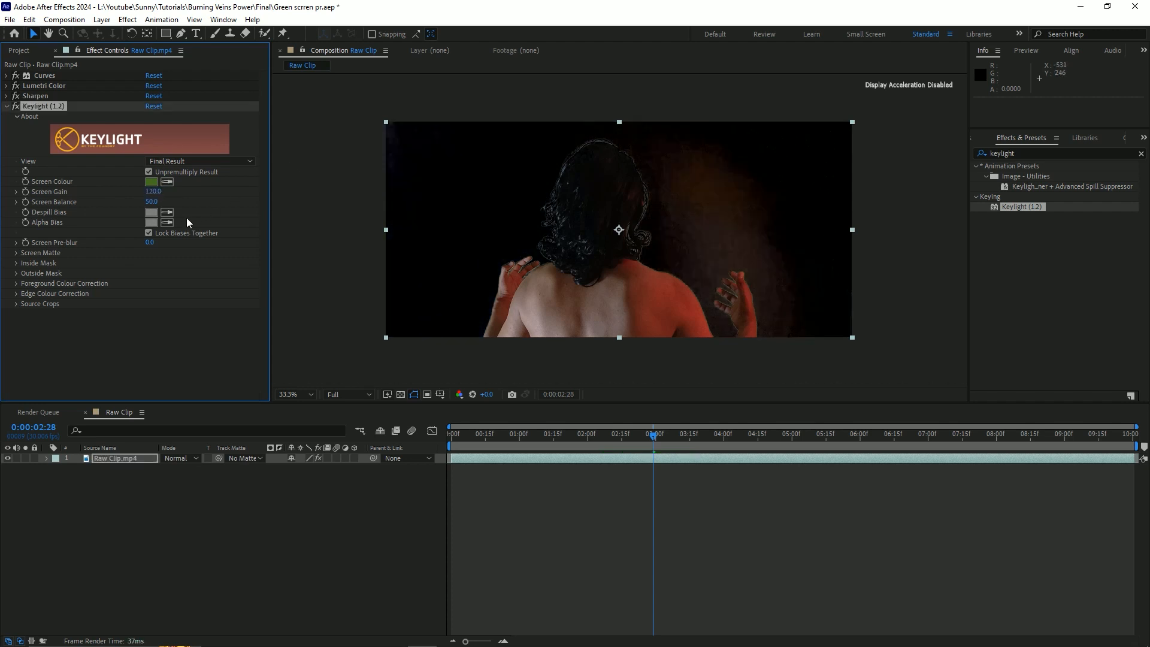
left_click(156, 192)
type("130")
key("Return")
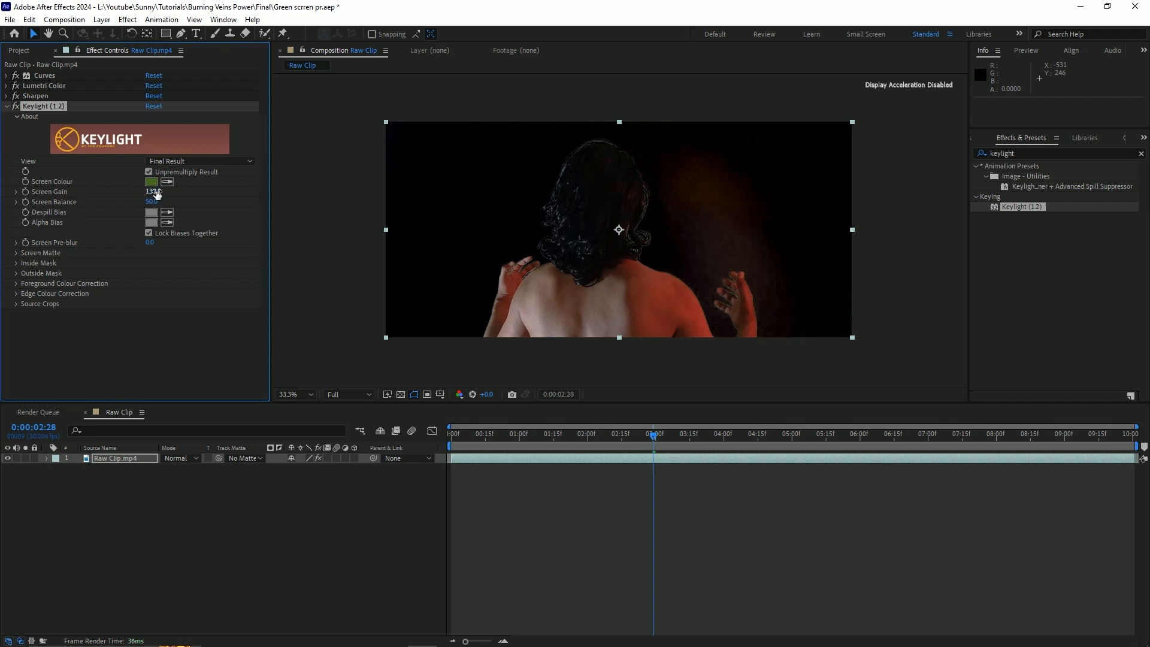
left_click(184, 326)
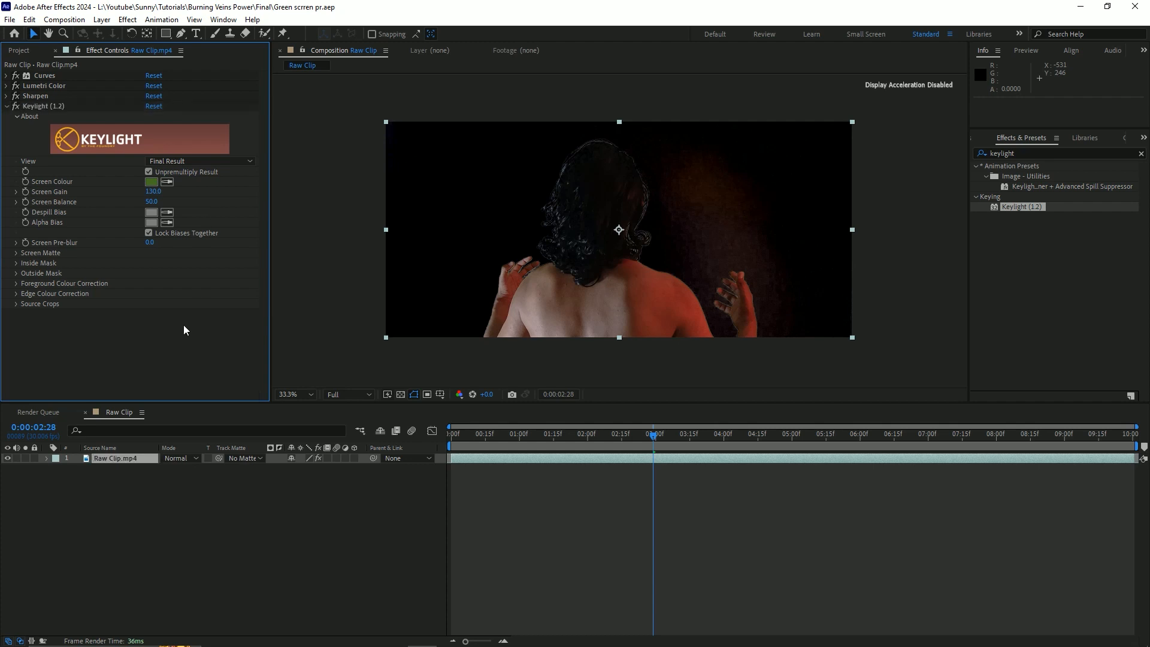
- Switch Keylight's view to Screen Matte
left_click(179, 160)
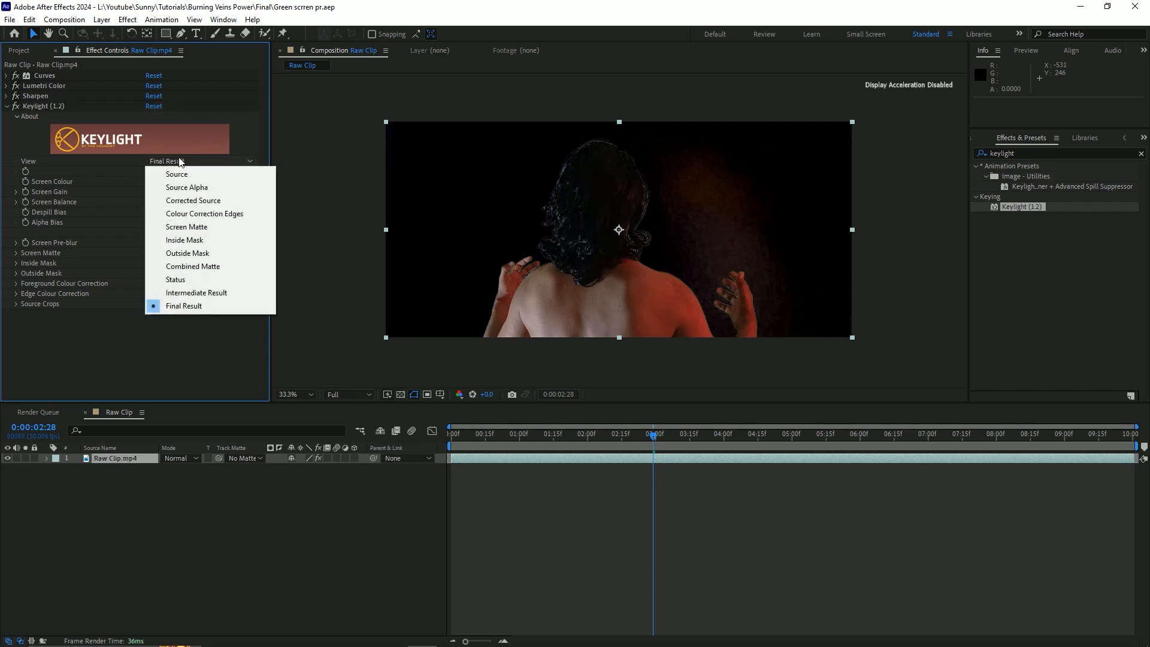
left_click(195, 226)
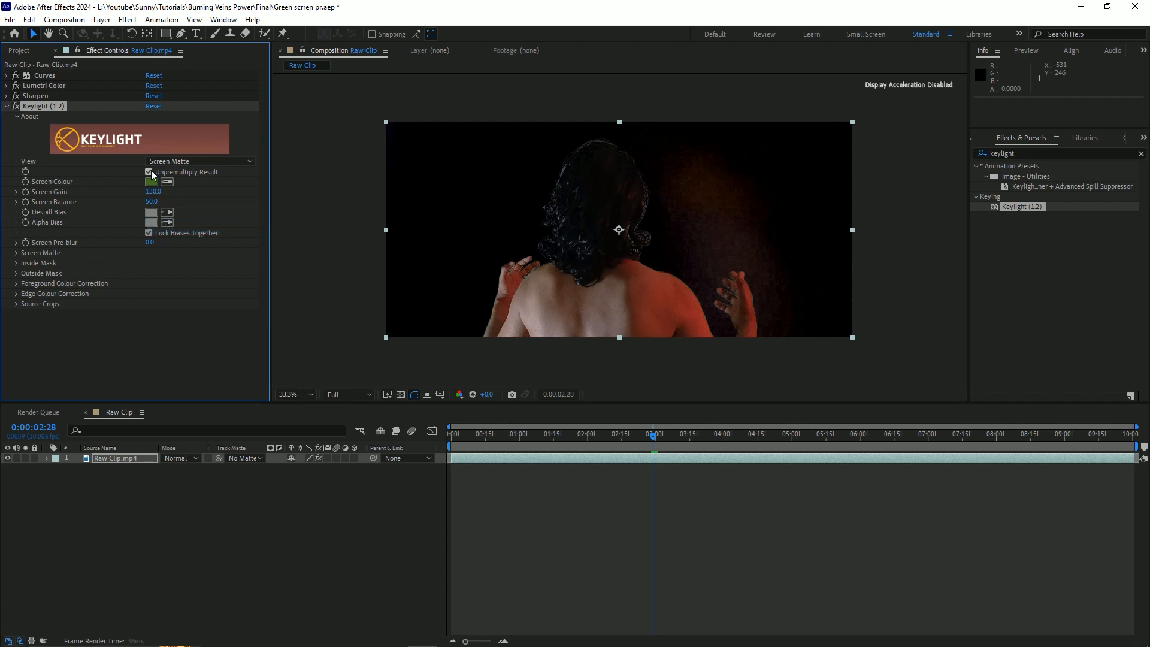
- Compare Keylight's Source view with the Screen Matte view, ending on Screen Matte
left_click(204, 161)
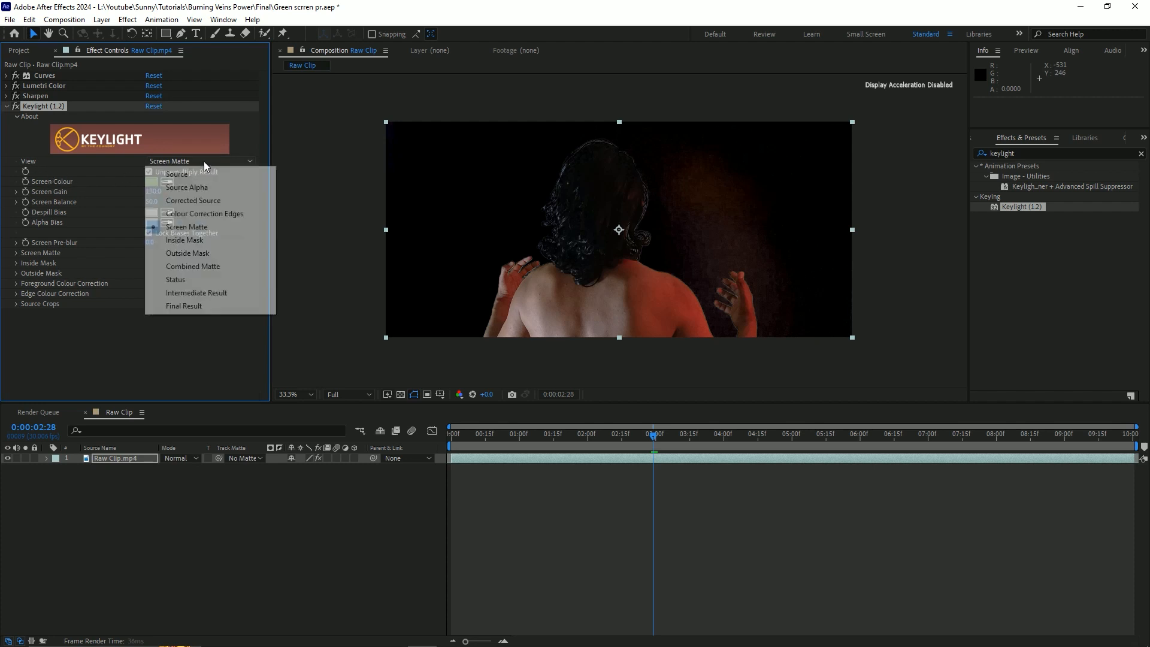
left_click(202, 228)
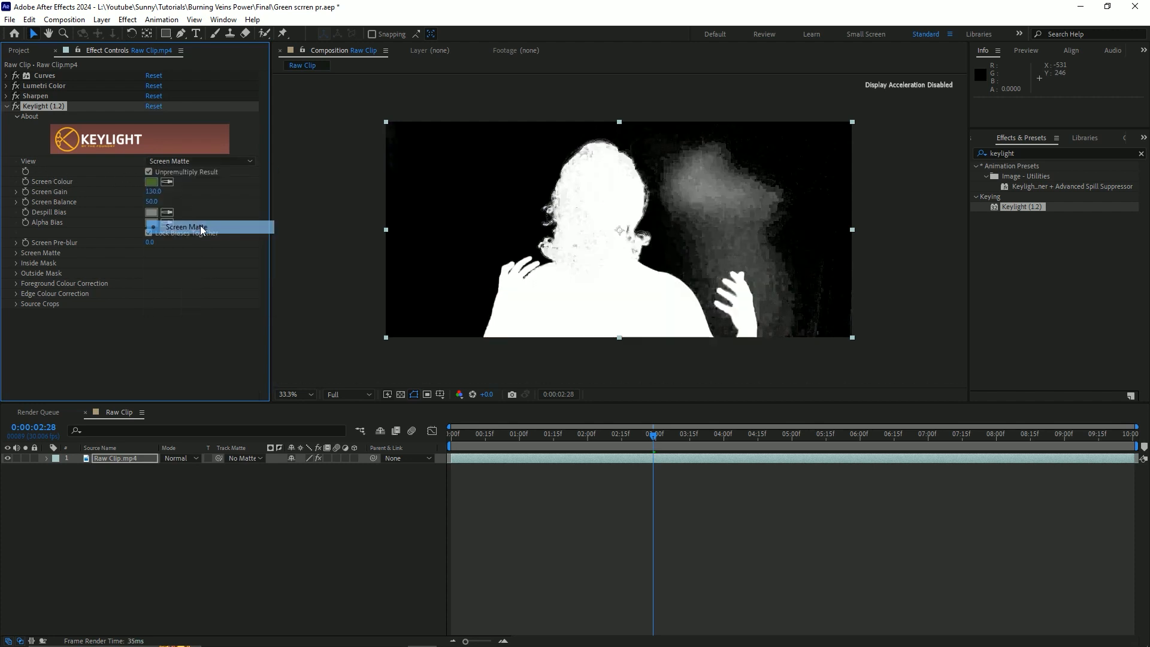
left_click(220, 159)
left_click(218, 173)
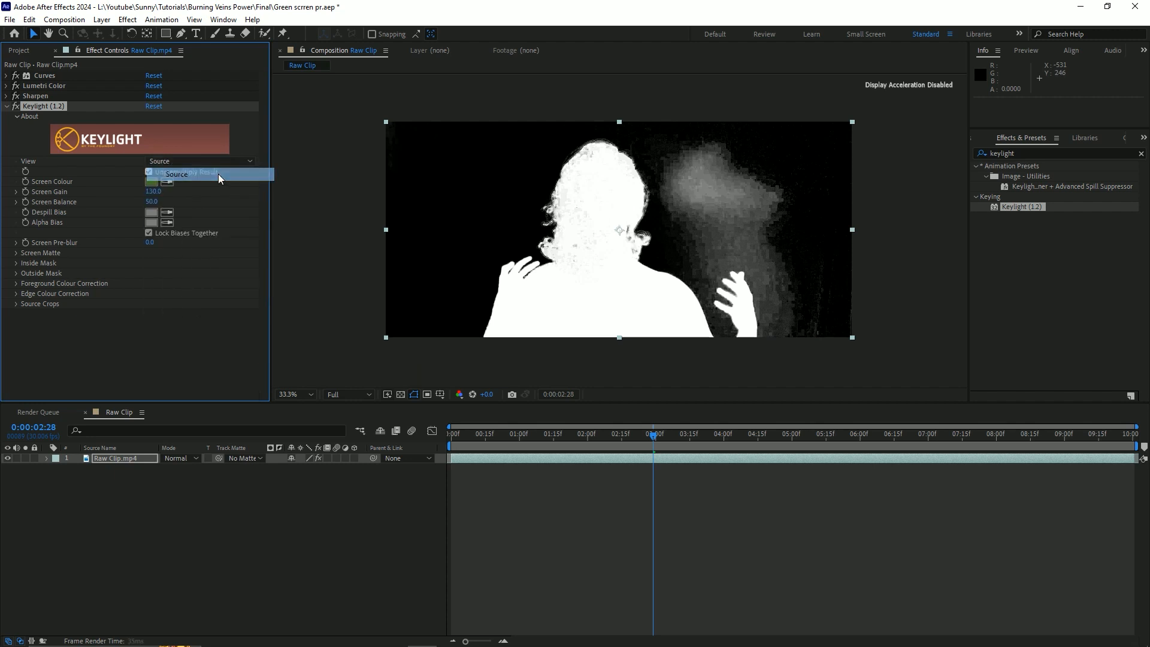
left_click(226, 162)
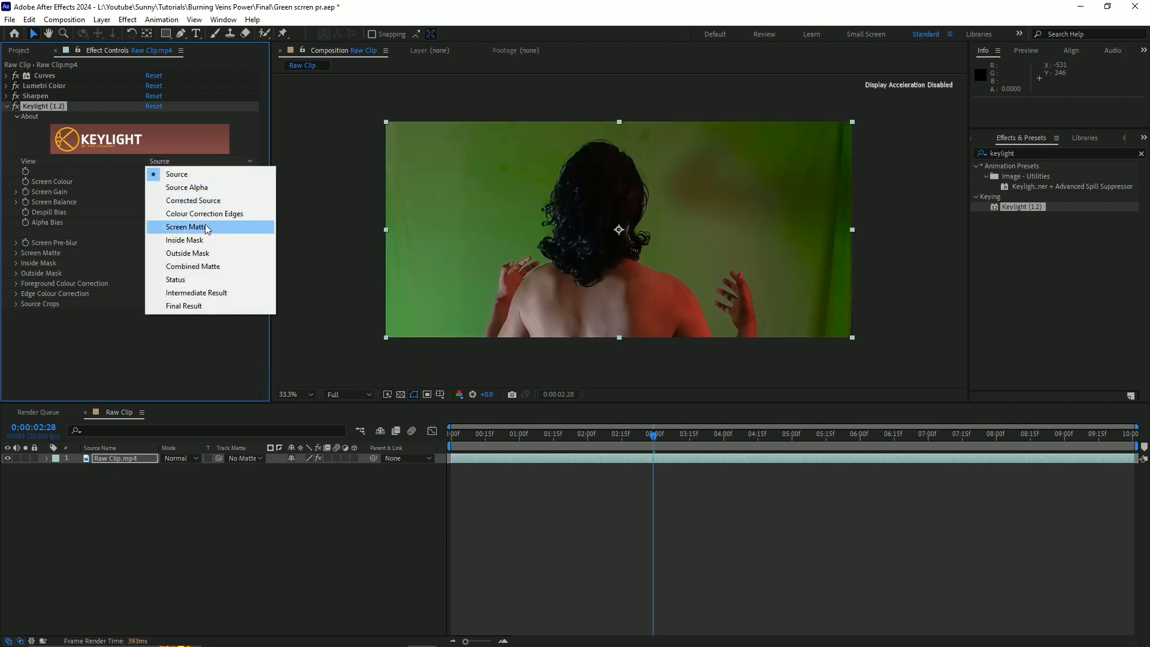
left_click(204, 225)
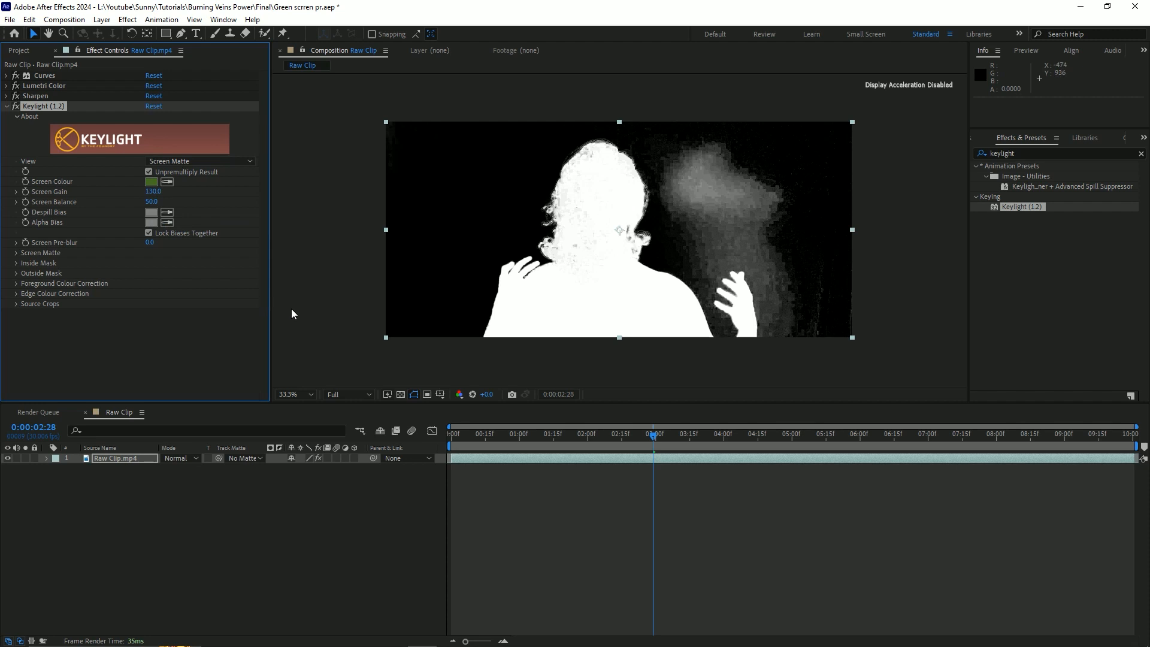
- Expand Keylight's Screen Matte settings and set the Screen Pre-blur to 2
left_click(16, 253)
left_click(16, 253)
left_click(15, 253)
left_click(15, 252)
left_click(15, 253)
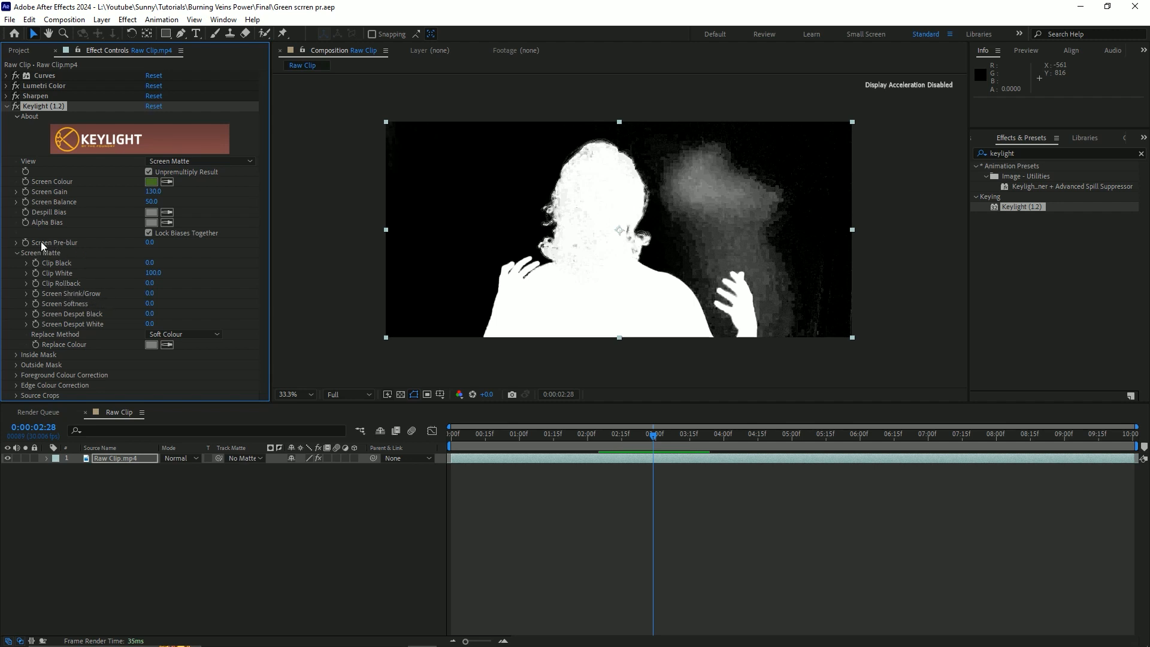
left_click(151, 244)
type("2")
key("Return")
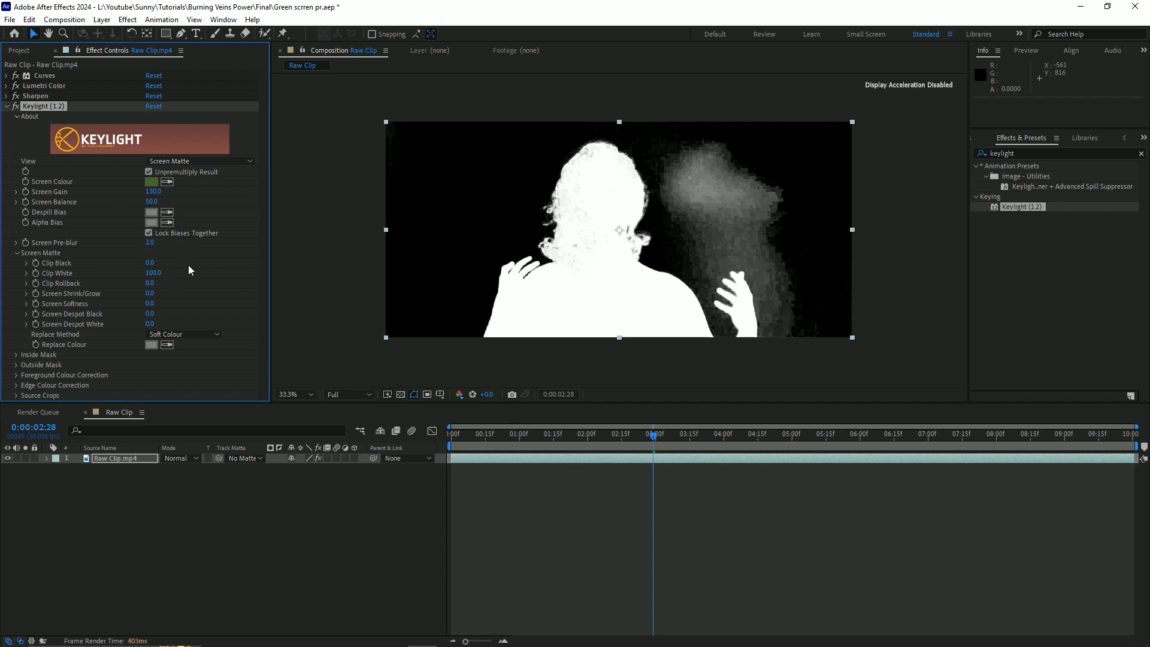
left_click(188, 266)
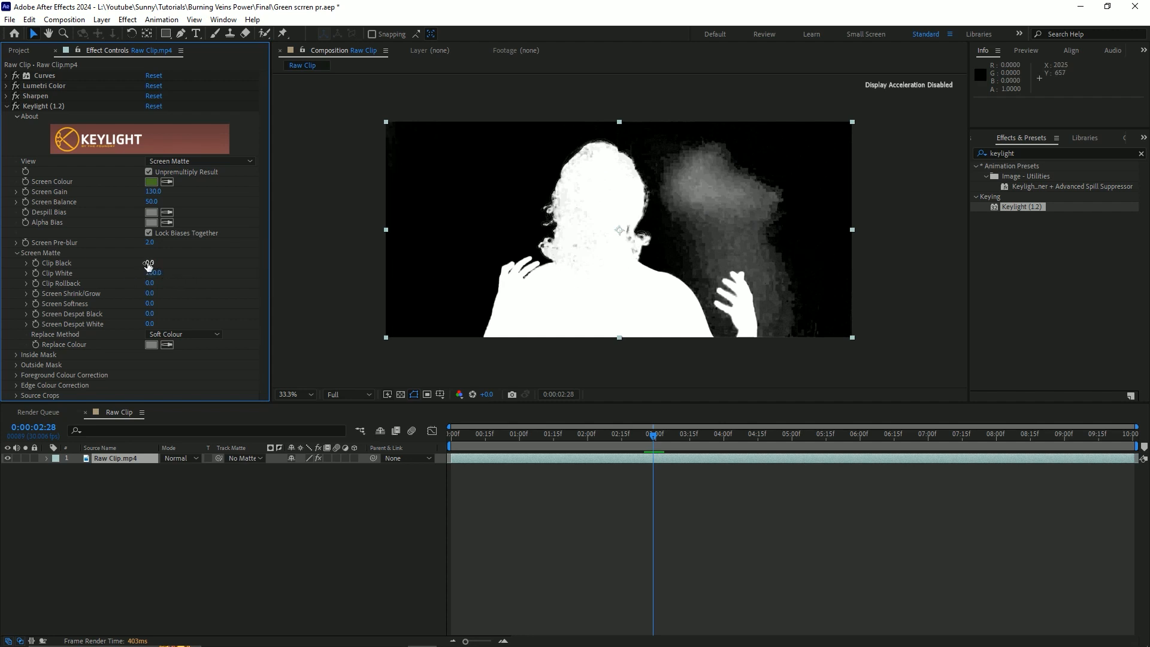
- Lower the preview resolution to Half, raise Keylight's Clip Black to 59 and save the project
left_click_drag(149, 263, 166, 262)
left_click(349, 395)
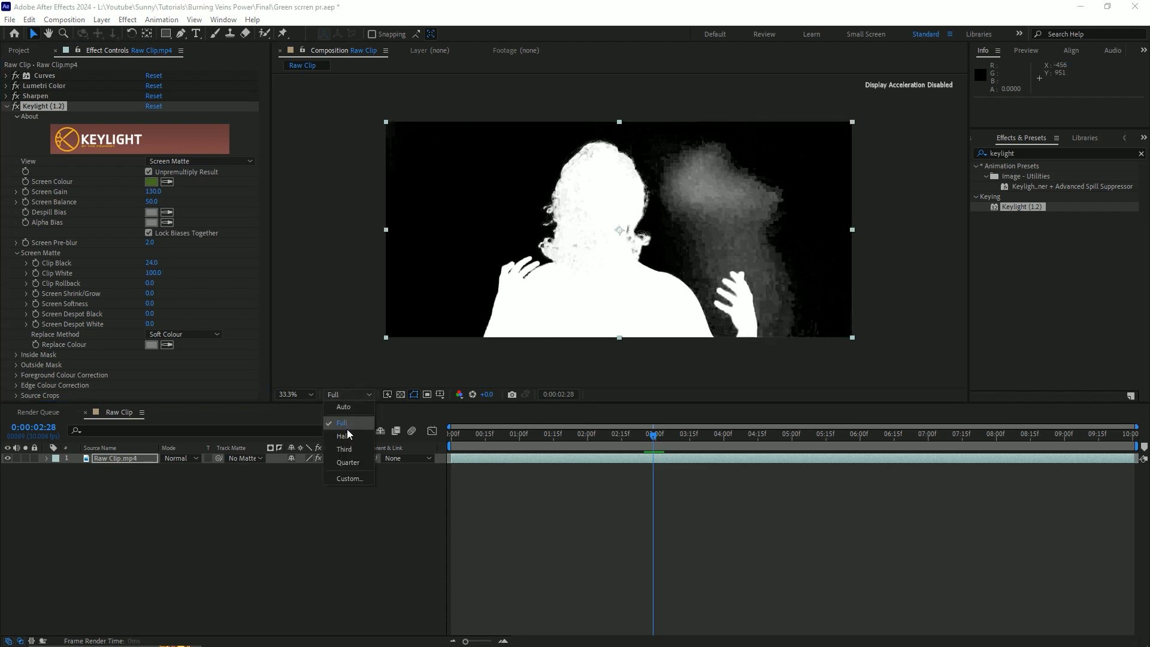
left_click(350, 435)
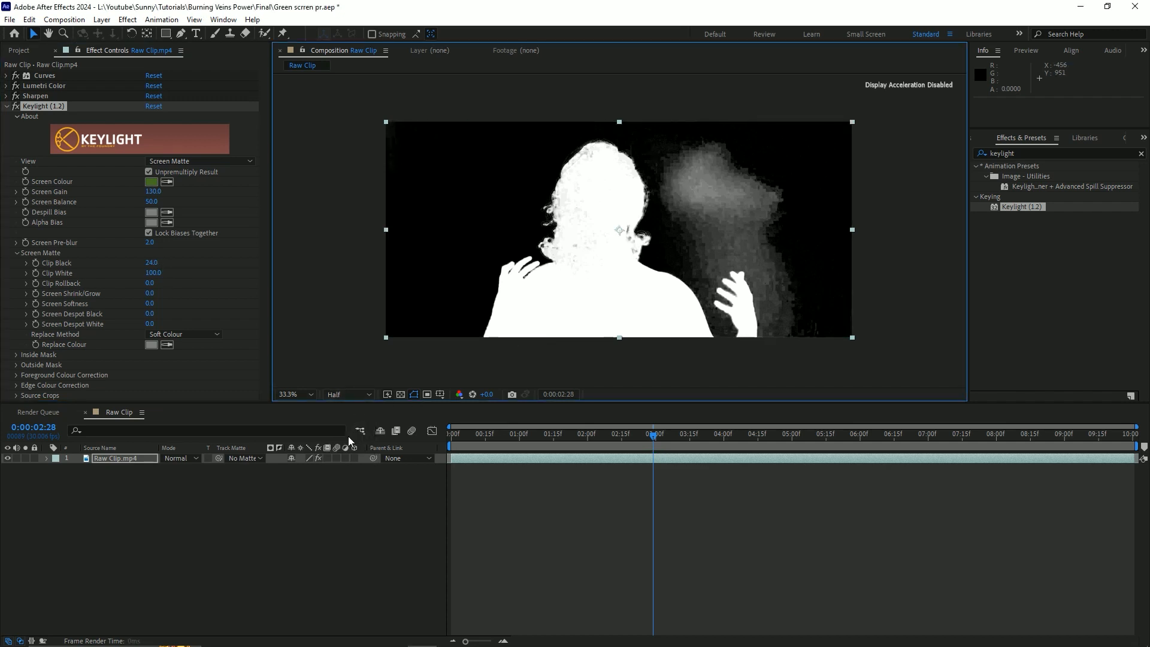
left_click_drag(152, 262, 174, 262)
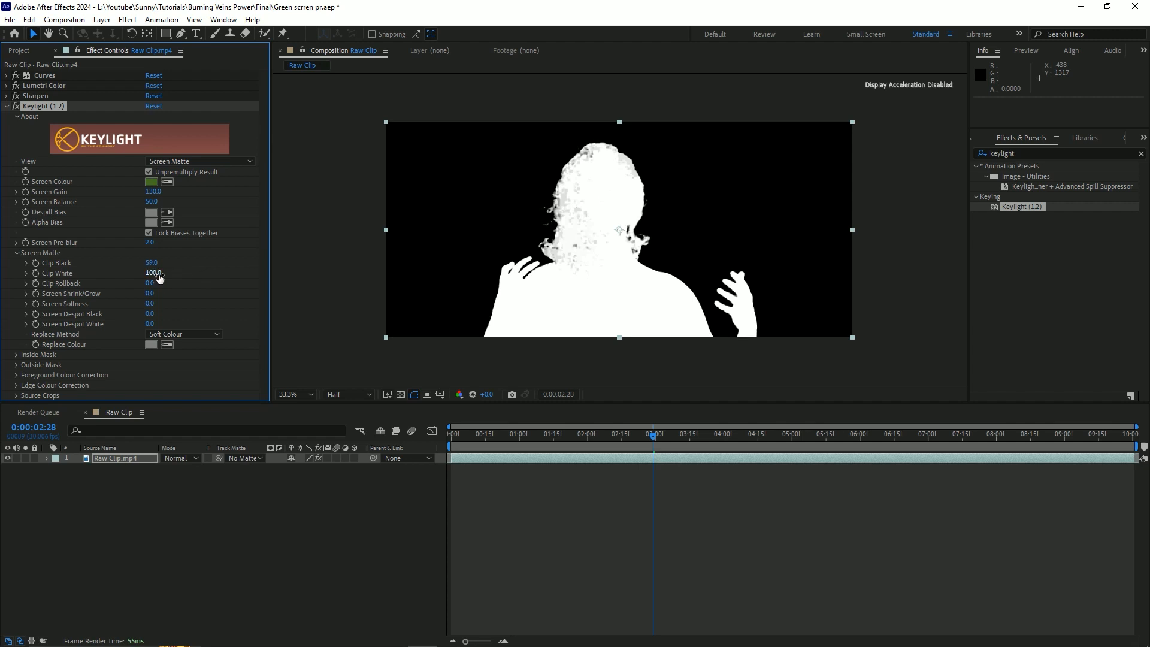
left_click(217, 262)
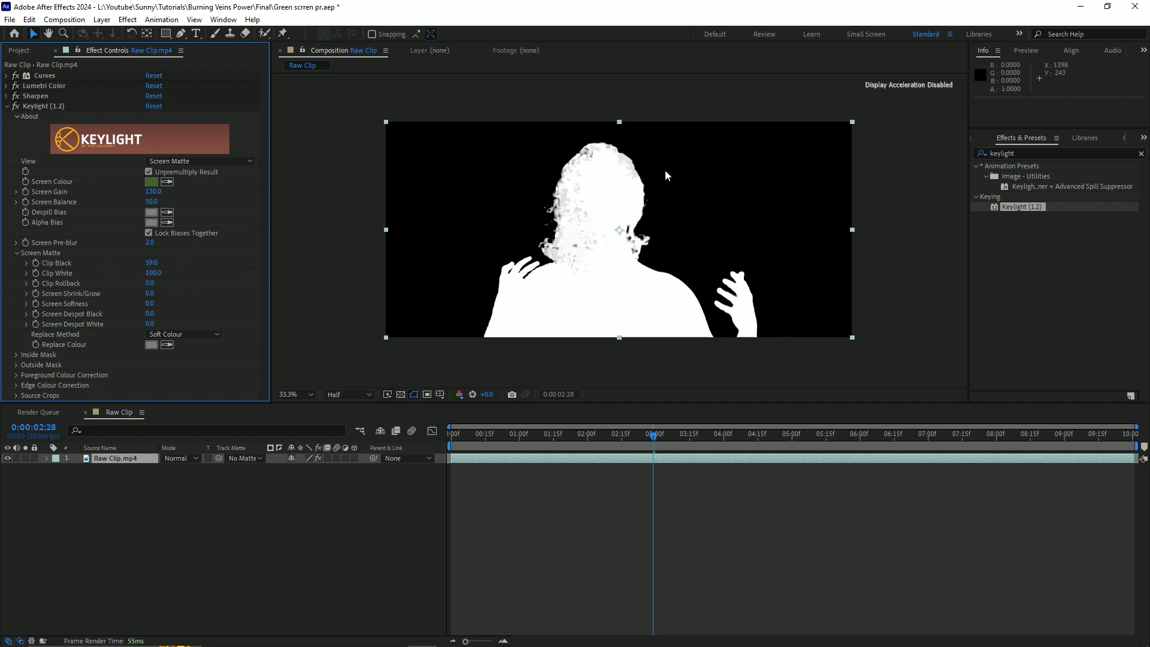
key("ctrl+s")
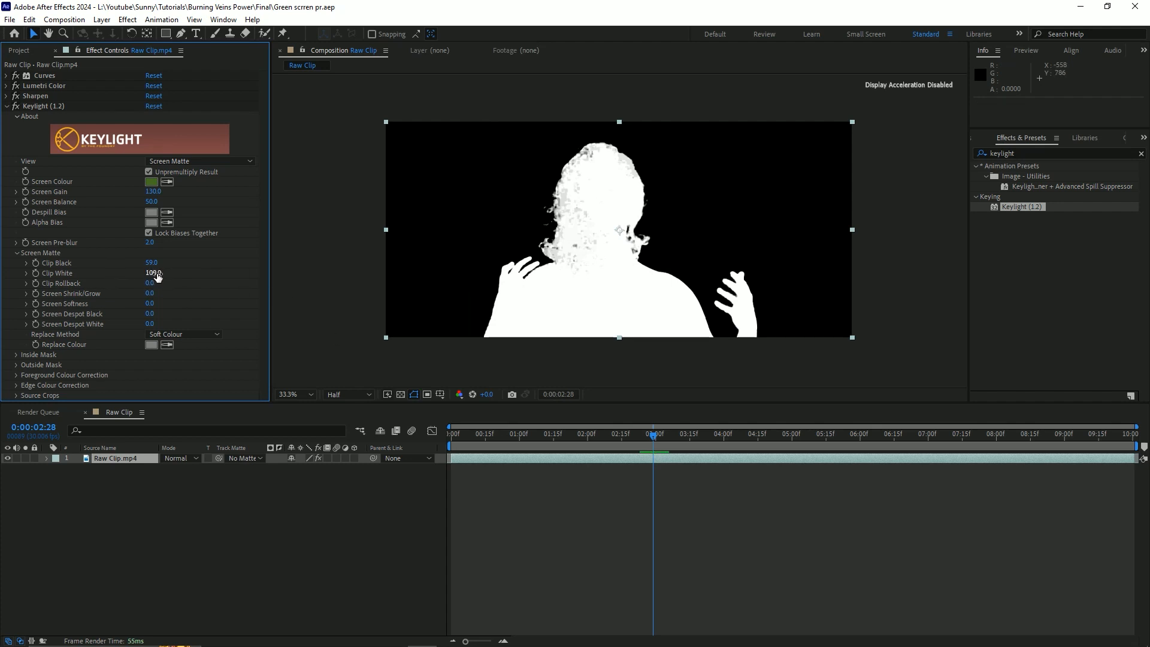
- Lower Keylight's Clip White to 69 and switch its view to Final Result
mouse_move(156, 274)
left_mouse_down()
mouse_move(132, 281)
mouse_move(159, 287)
mouse_move(150, 274)
left_mouse_up()
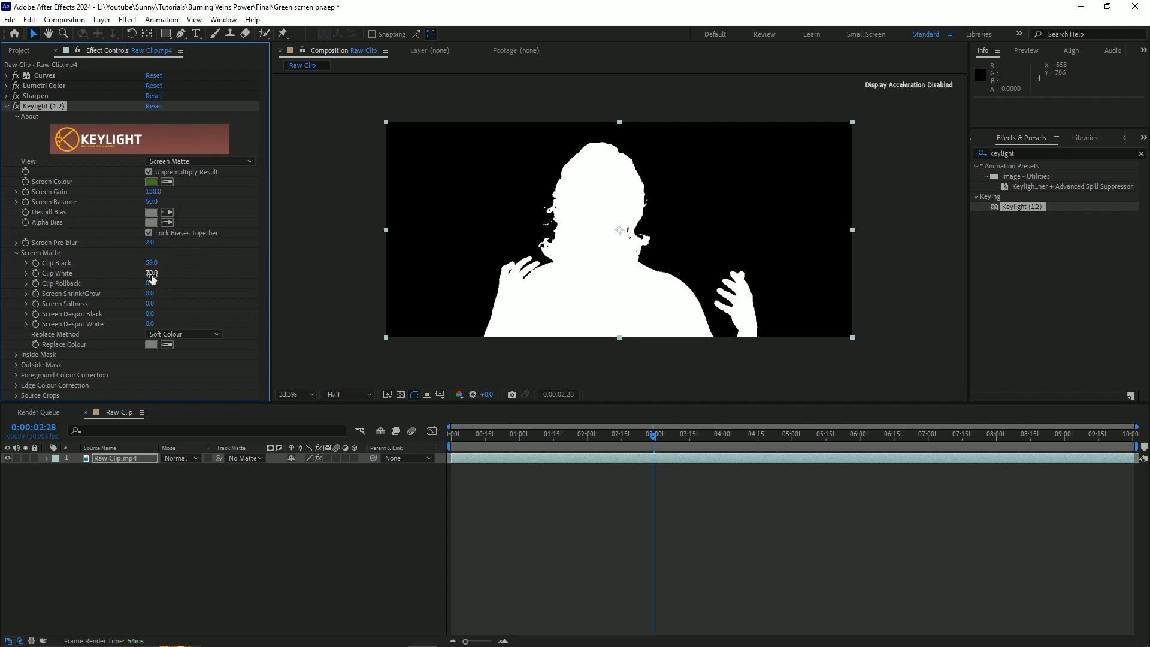
mouse_move(152, 276)
left_mouse_down()
mouse_move(140, 276)
mouse_move(170, 272)
left_mouse_up()
left_click(188, 160)
left_click(199, 305)
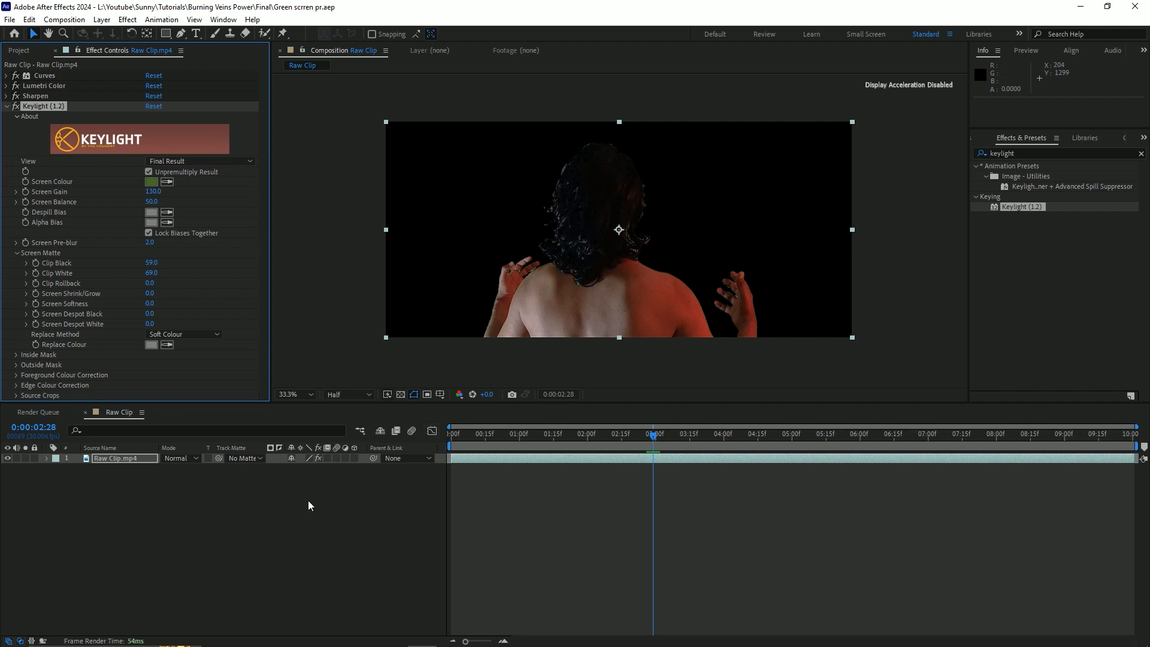
left_click(357, 473)
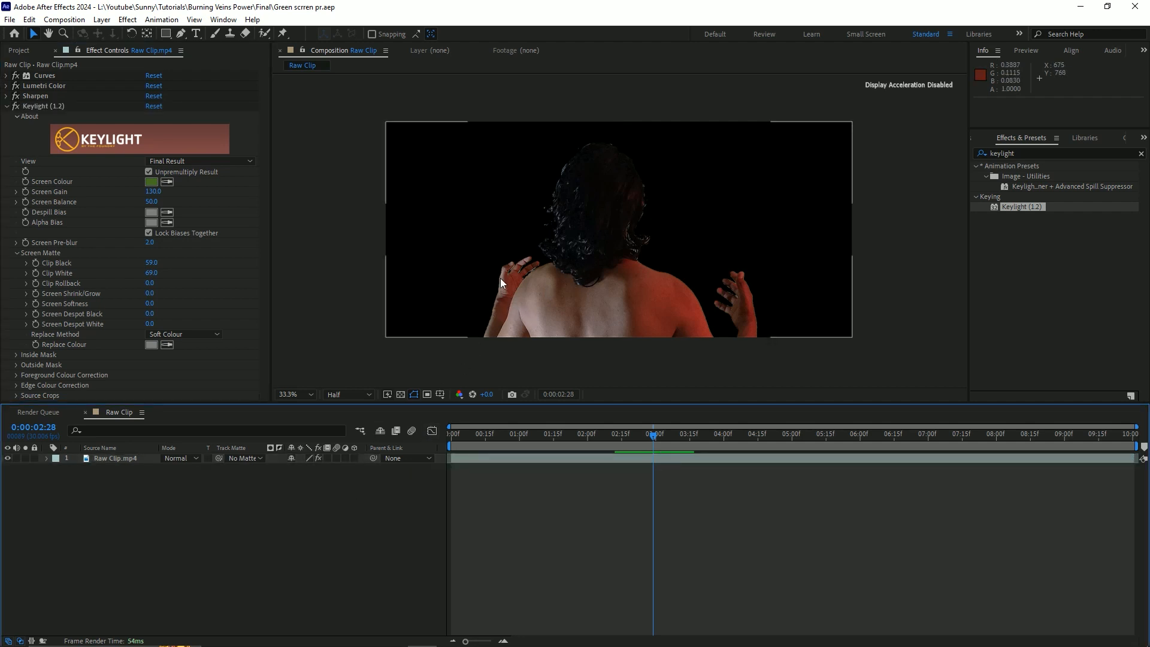
- Compare Screen Shrink/Grow values of -2, 2 and -1 on the keyed subject and settle on -2
left_click(150, 295)
type("-2")
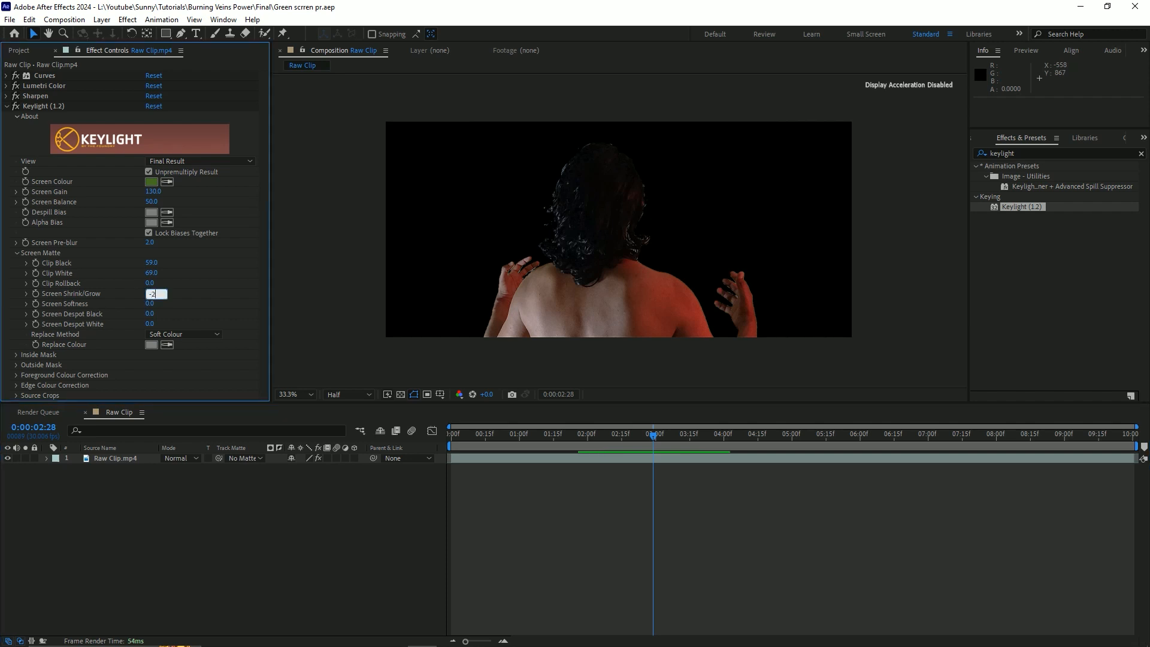
key("Return")
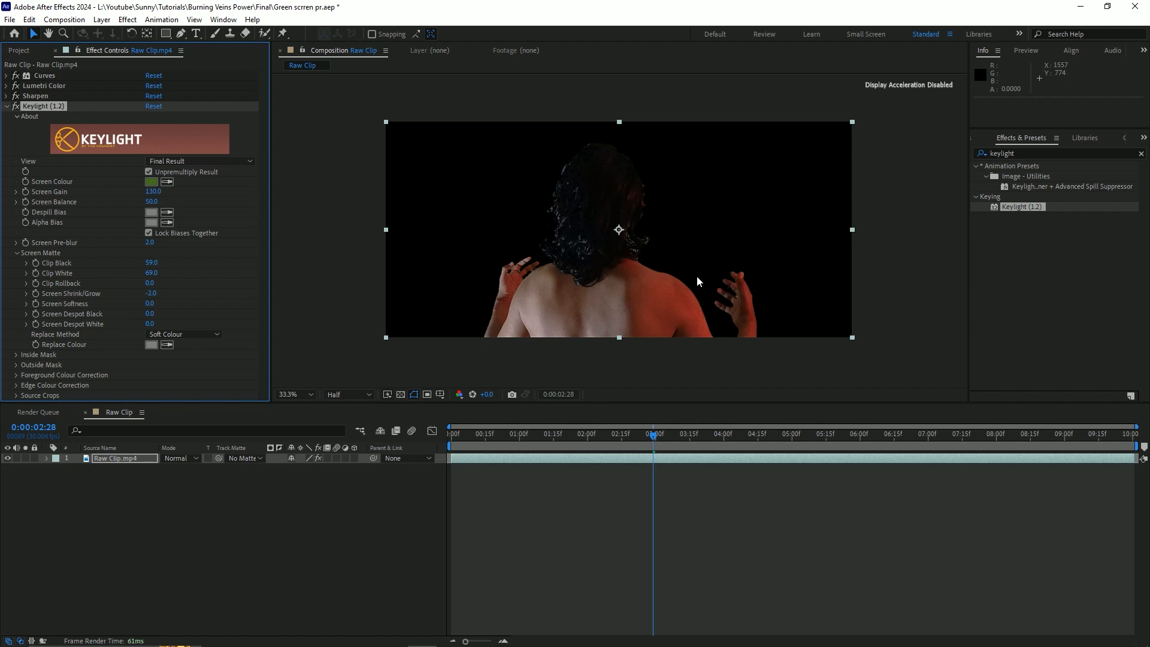
left_click(149, 295)
type("2")
key("Return")
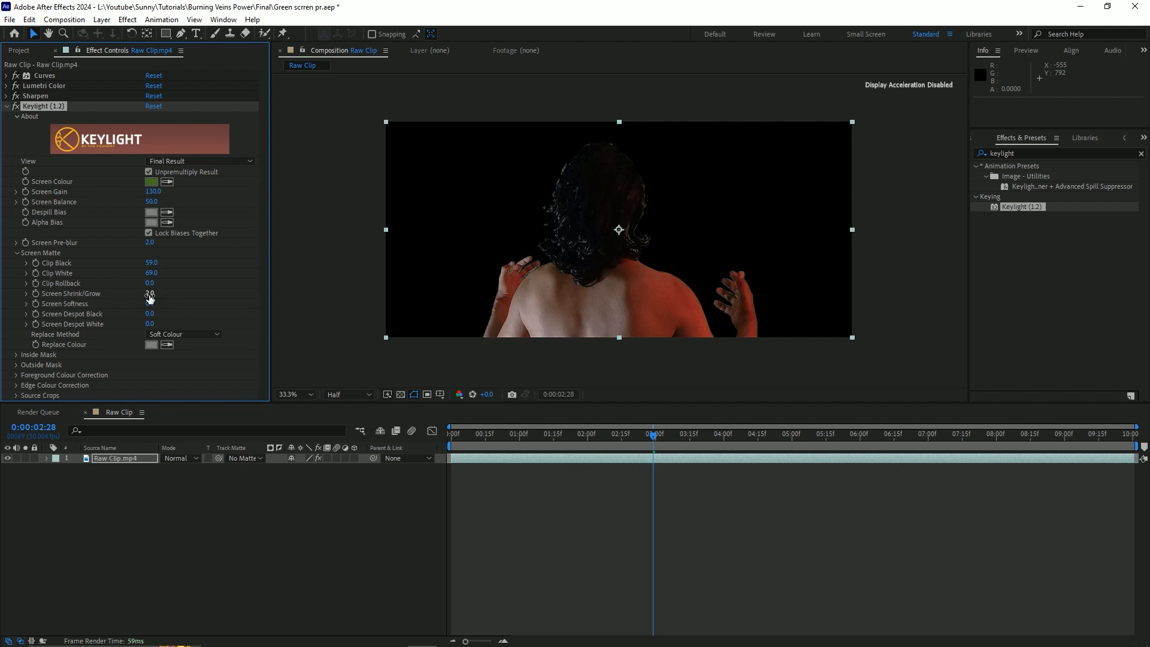
left_click(150, 294)
type("-2")
key("Return")
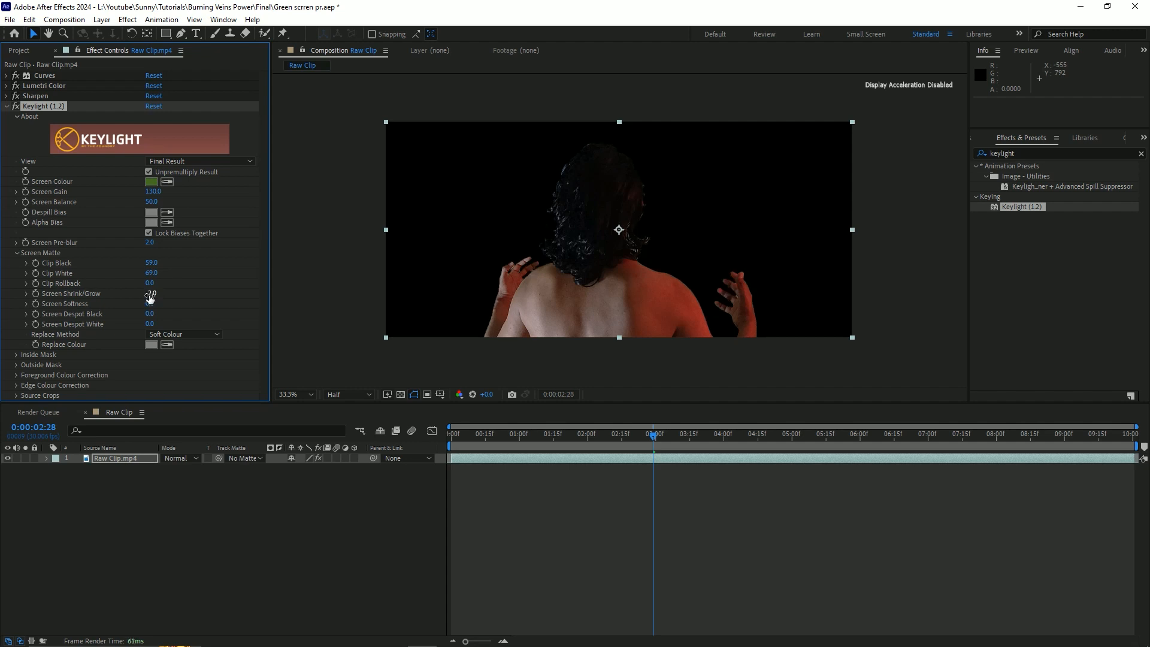
left_click(150, 294)
type("-1")
key("Return")
left_click(150, 294)
type("-2")
key("Return")
- Try a Screen Softness of 5, settle on 2 and deselect the layer
left_click(151, 303)
type("5")
key("Return")
left_click(151, 304)
type("2")
key("Return")
left_click(151, 273)
left_click(274, 563)
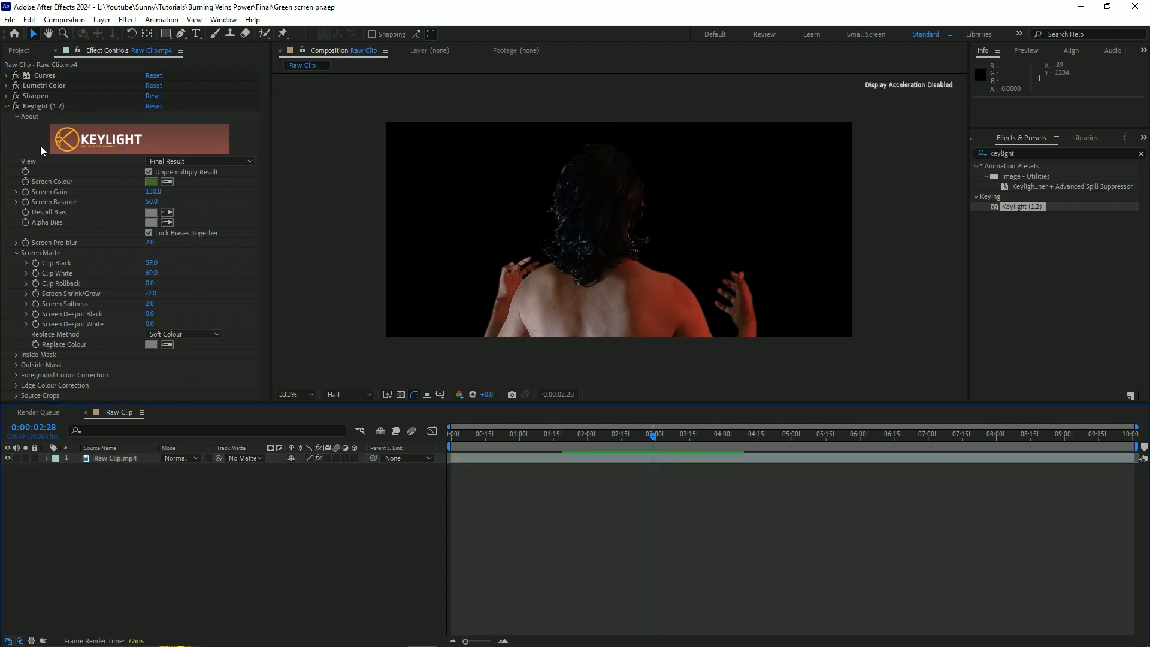
- Go to 0:00:06:24 and examine the keyed edges around the subject's left hand up close
left_click_drag(668, 446, 918, 471)
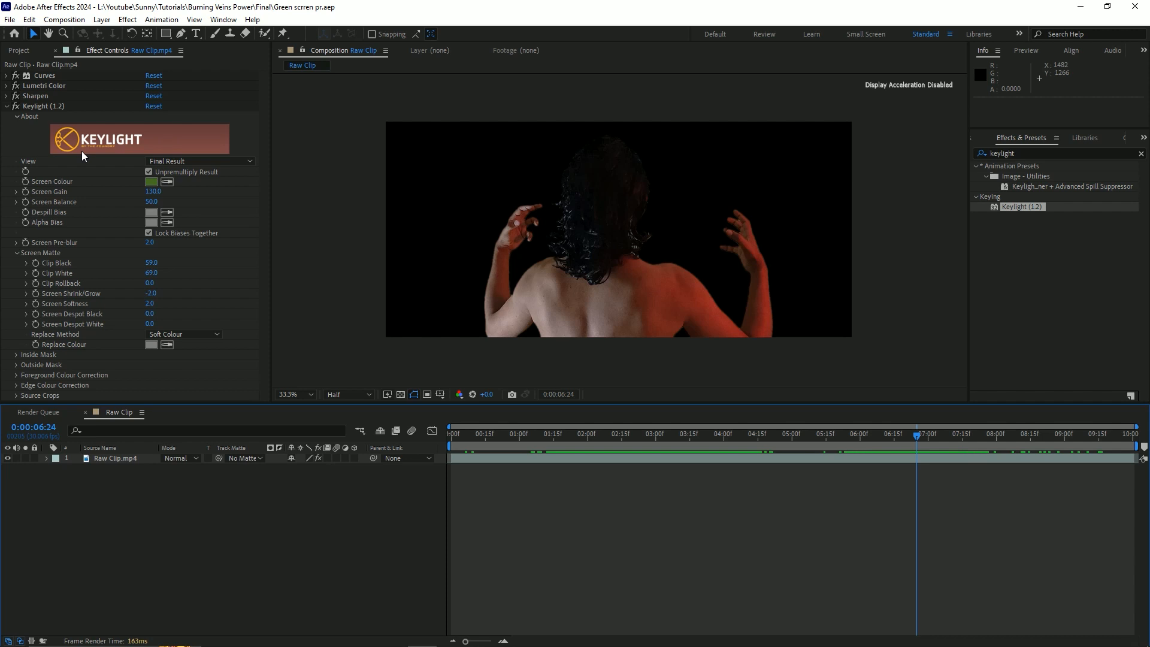
scroll(516, 260, "up", 3)
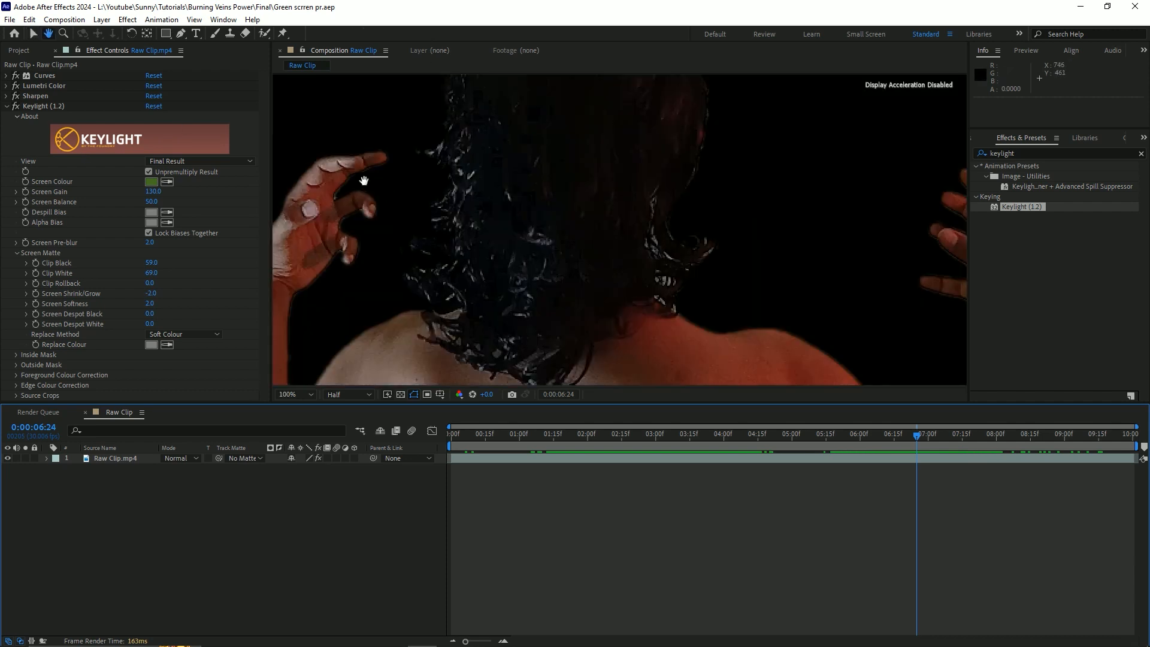
scroll(555, 239, "up", 1)
scroll(546, 231, "up", 1)
left_click_drag(544, 228, 621, 272)
scroll(479, 264, "down", 1)
left_click_drag(473, 262, 585, 245)
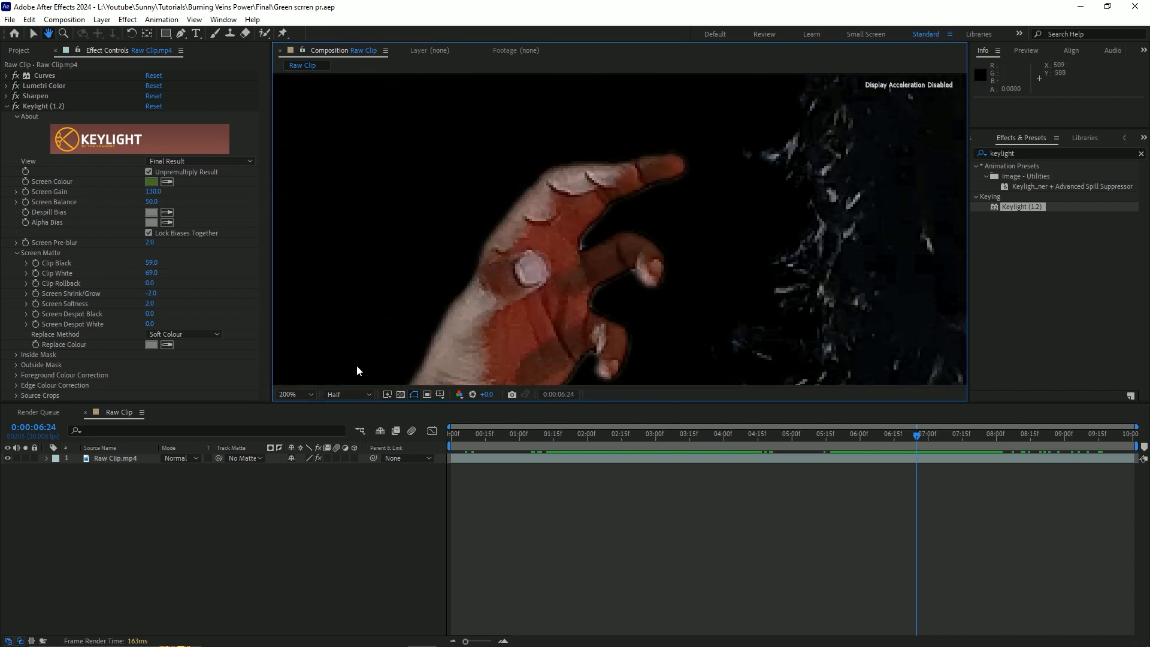
- Set the preview resolution to Full and check the key's edges on the hand and hair
left_click(337, 396)
left_click(361, 420)
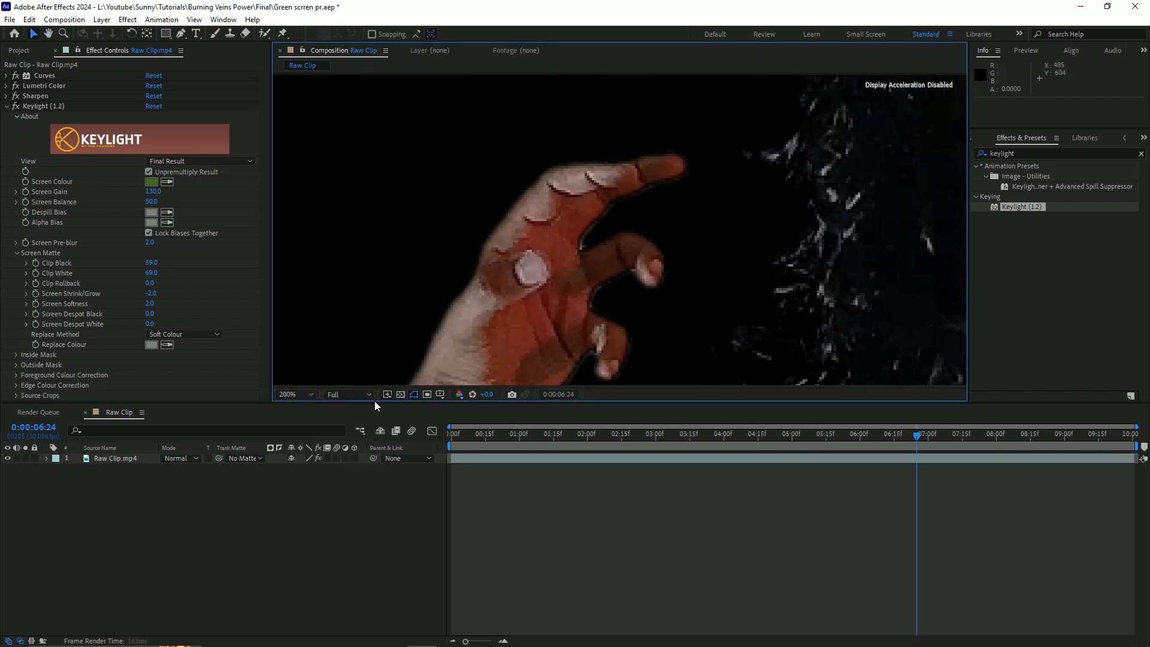
left_click_drag(637, 291, 639, 245)
scroll(505, 271, "up", 2)
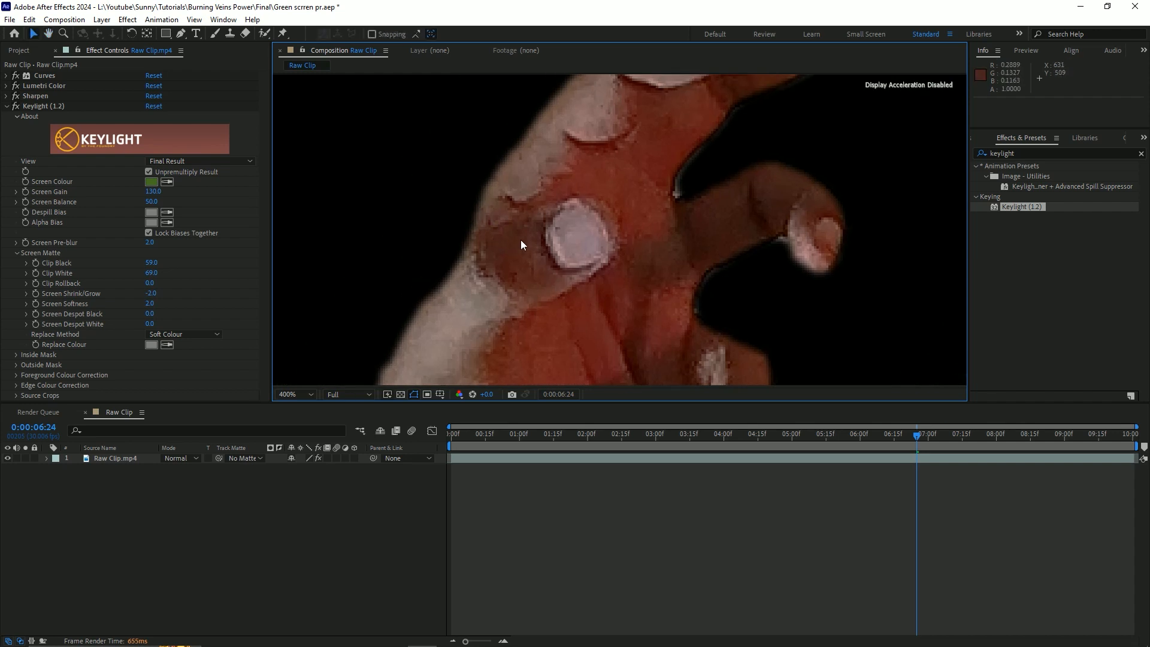
scroll(521, 245, "down", 8)
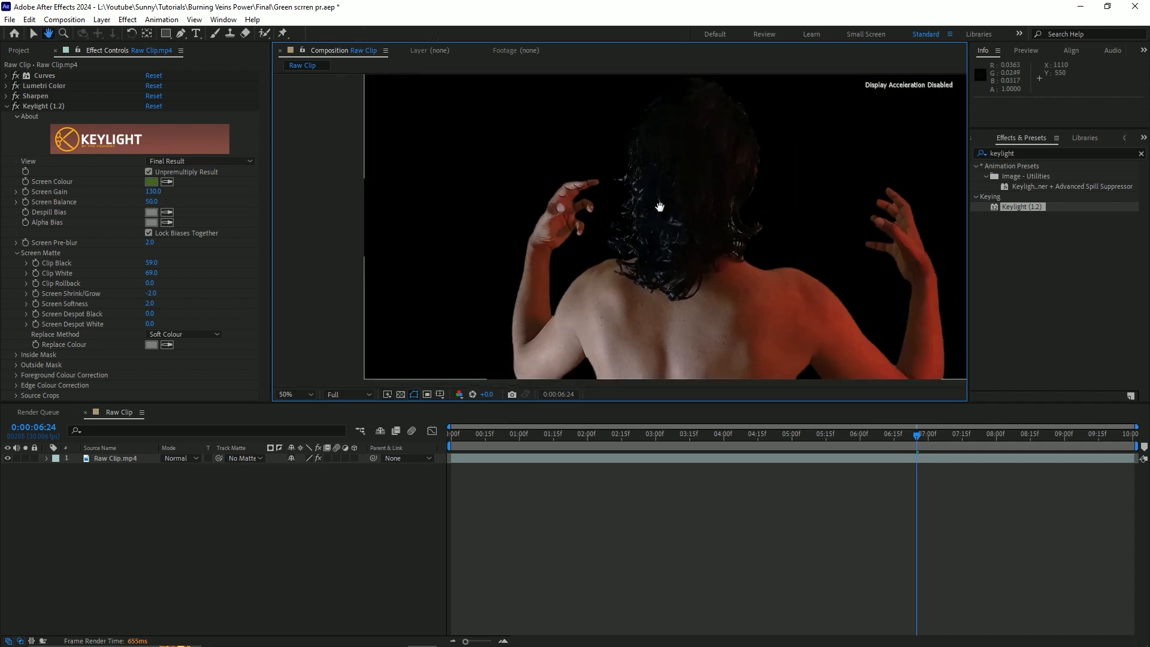
left_click_drag(507, 208, 589, 231)
scroll(558, 238, "up", 1)
scroll(544, 274, "down", 1)
left_click_drag(544, 275, 520, 285)
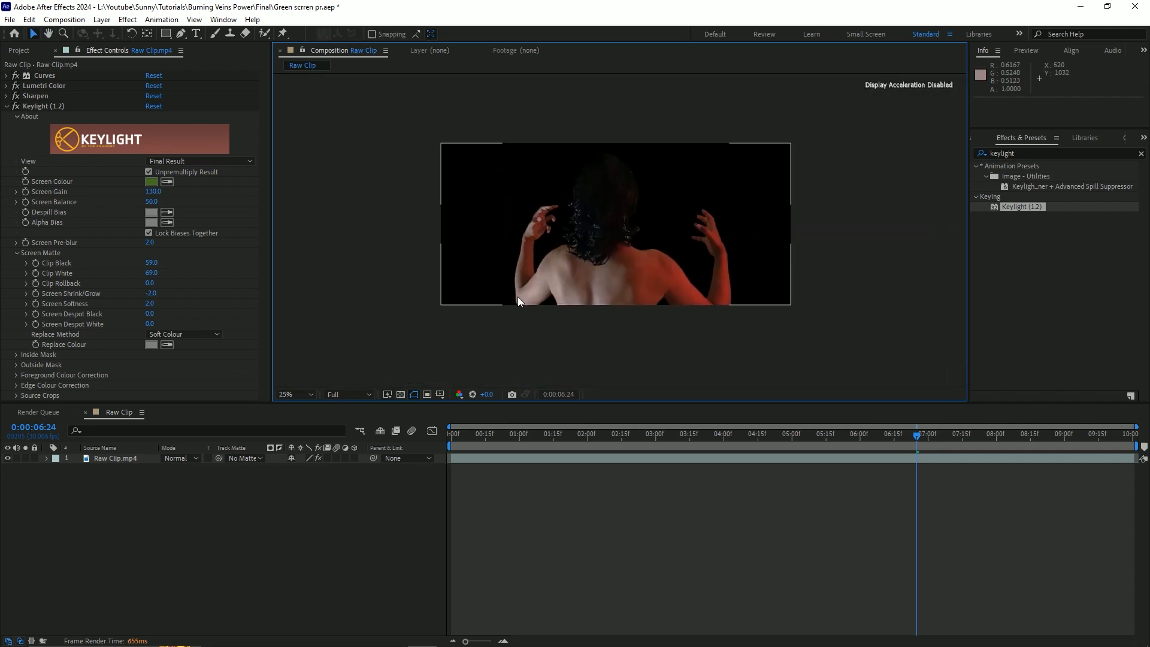
- Save the project with the whole composition in view and collapse the Keylight settings
left_click(286, 394)
left_click(330, 406)
key("ctrl+s")
scroll(621, 341, "down", 1)
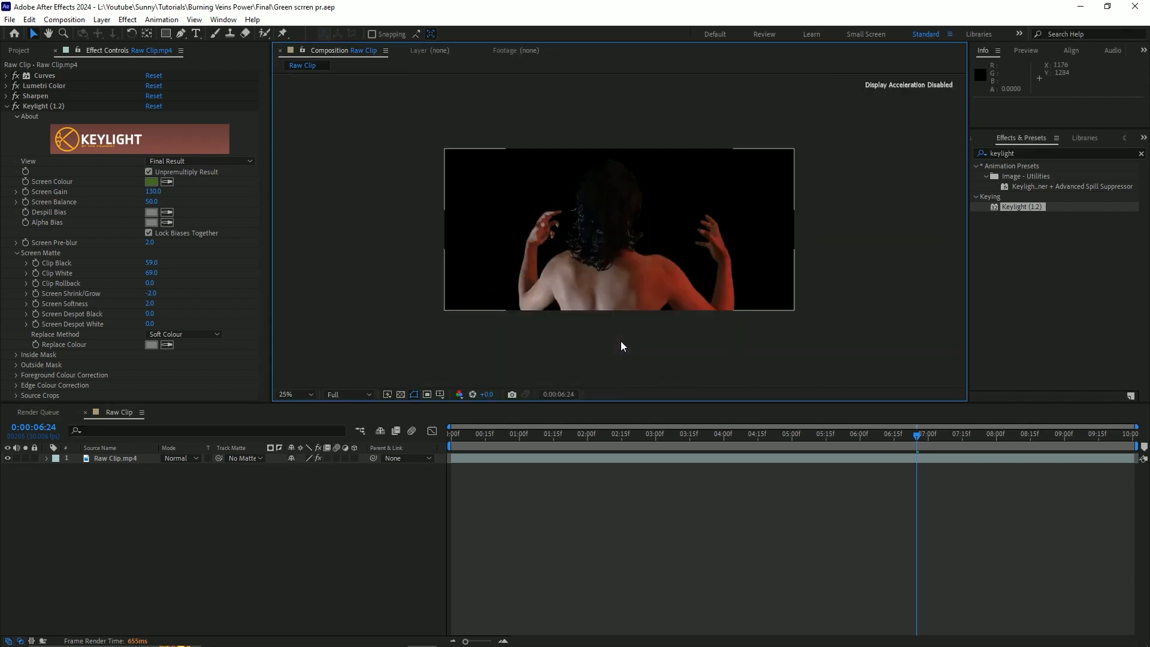
left_click(7, 106)
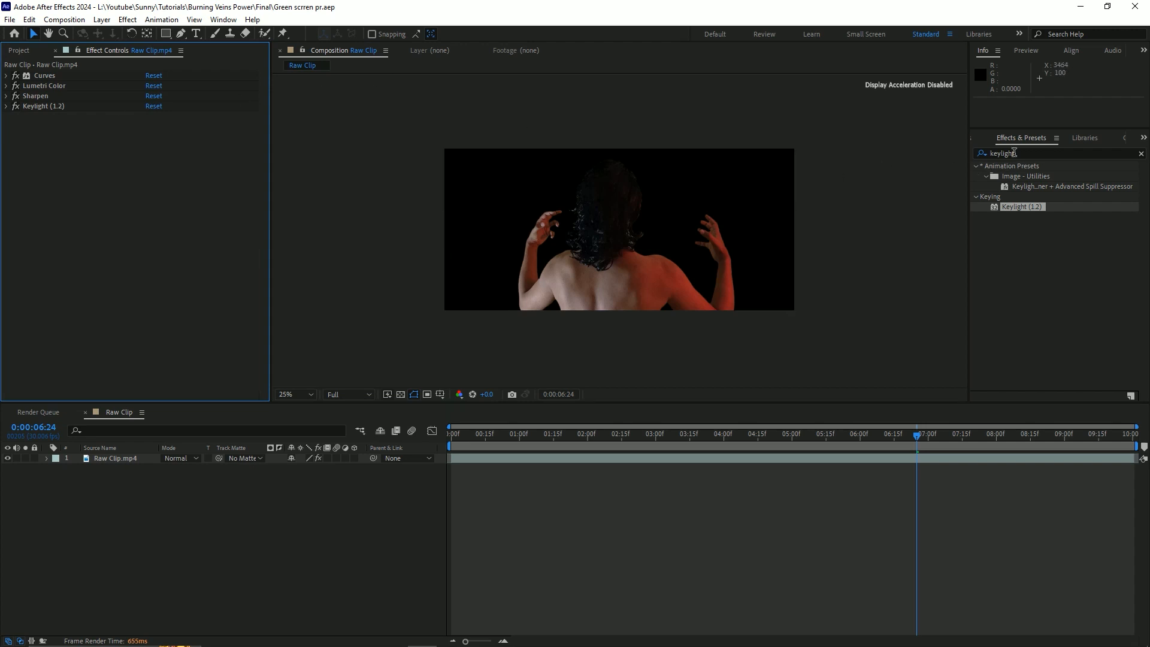
- Apply the Hue/Saturation colour correction effect to the Raw Clip.mp4 layer
left_click(127, 19)
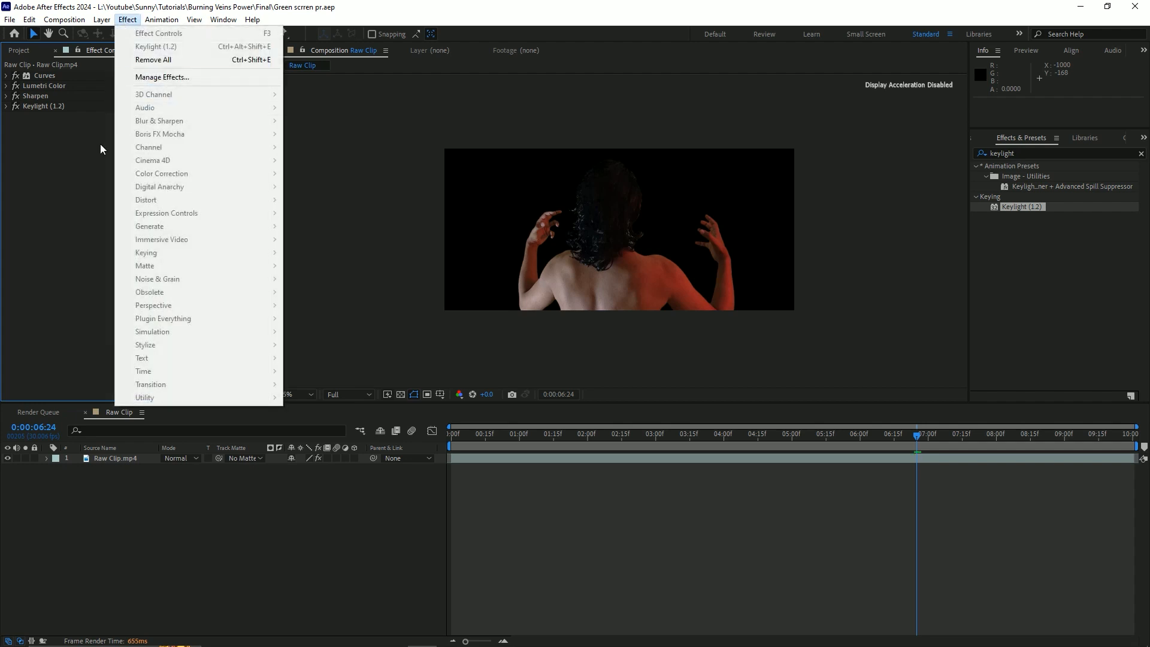
left_click(80, 188)
left_click(116, 458)
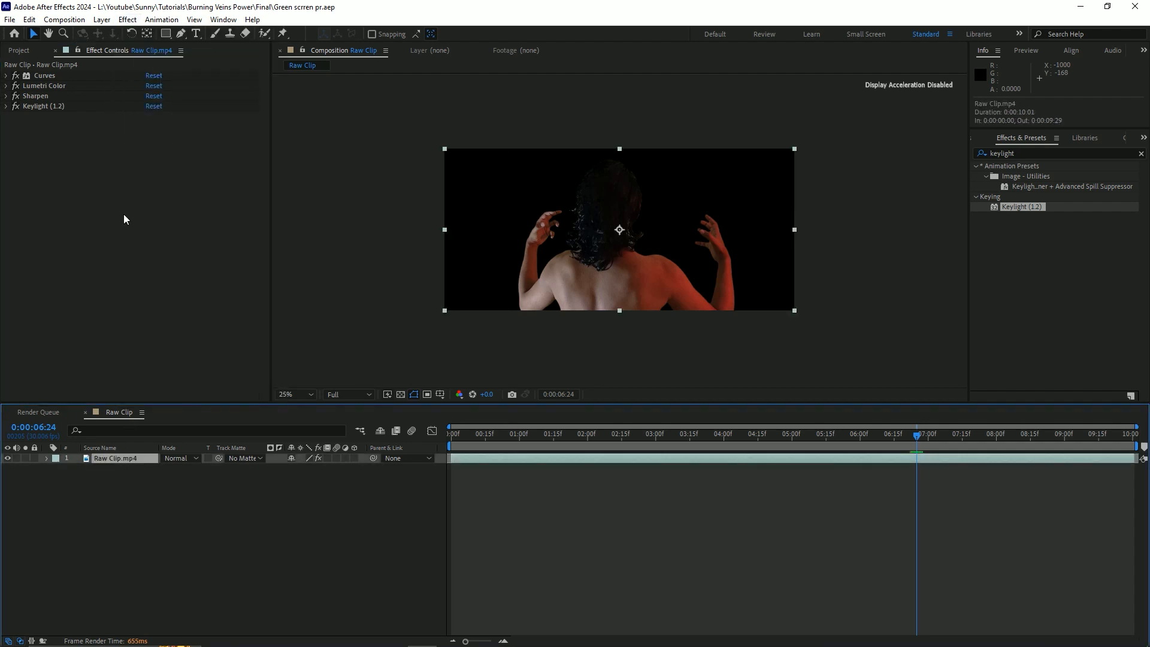
left_click(128, 20)
mouse_move(216, 174)
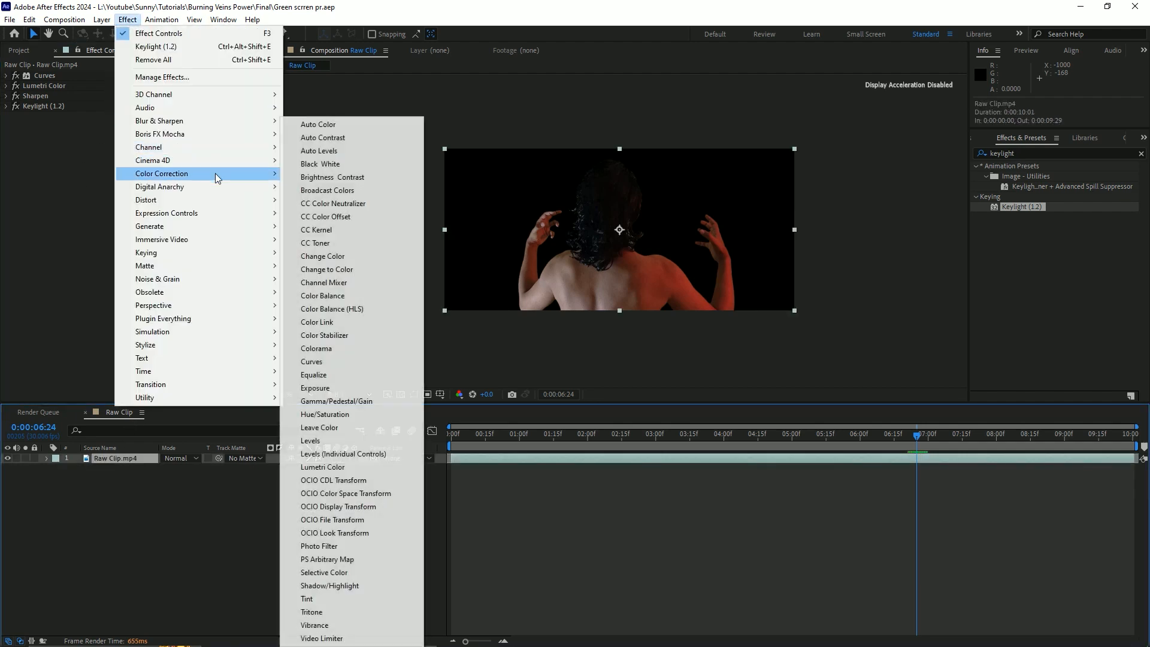
left_click(335, 415)
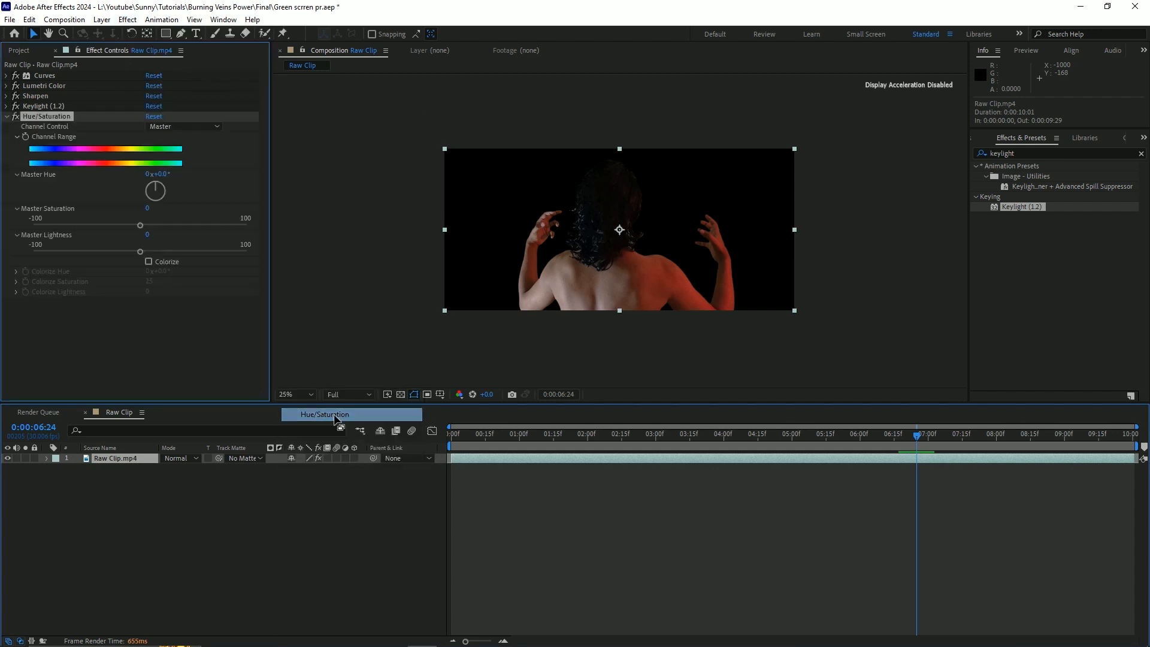
- Set the Hue/Saturation effect's Master Saturation to -25 and save the project
left_click(148, 210)
type("-25")
key("Return")
key("ctrl+s")
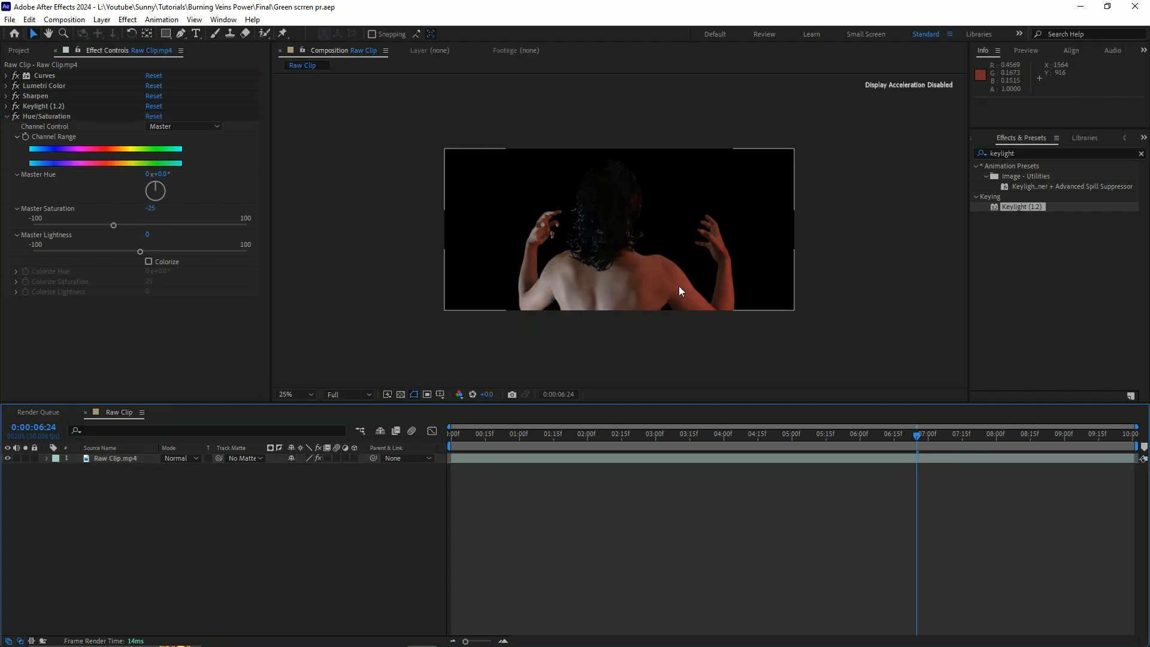
- Pre-compose the Raw Clip.mp4 layer as "Raw Clip", moving all attributes into the new composition
left_click(9, 117)
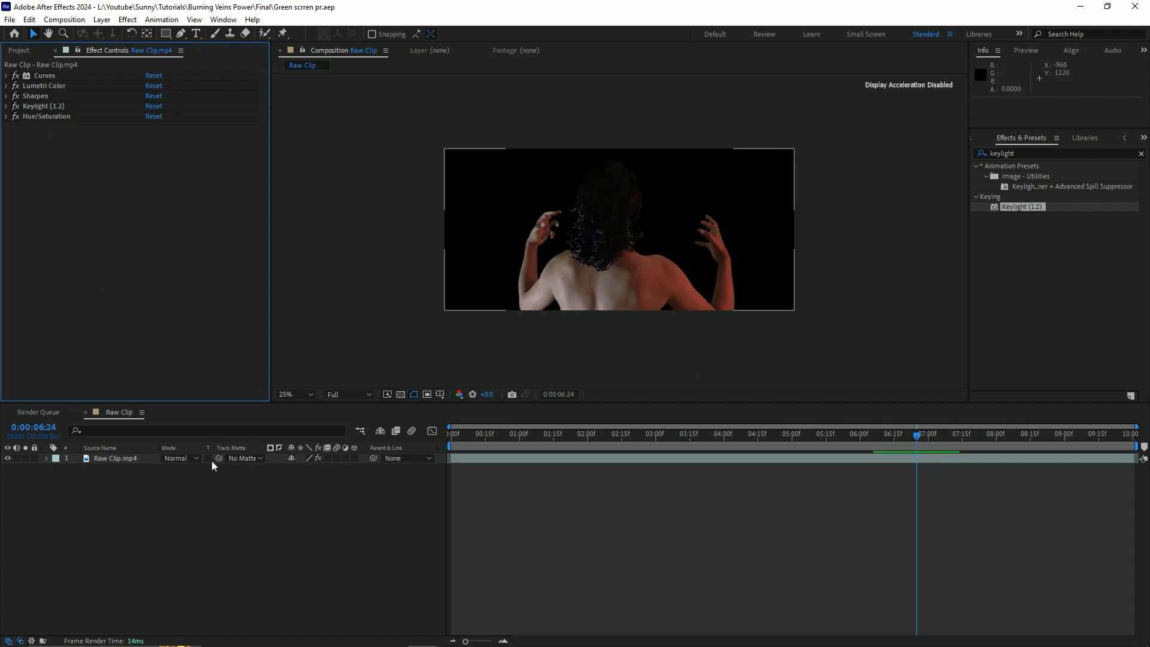
left_click(106, 460)
right_click(106, 460)
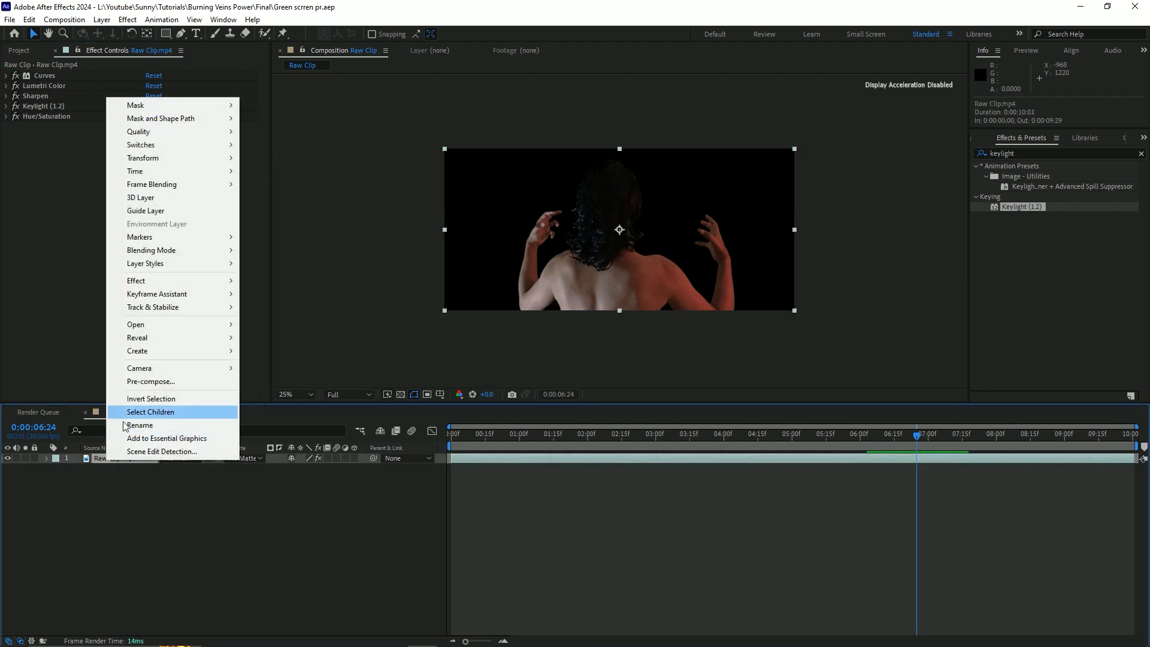
left_click(161, 383)
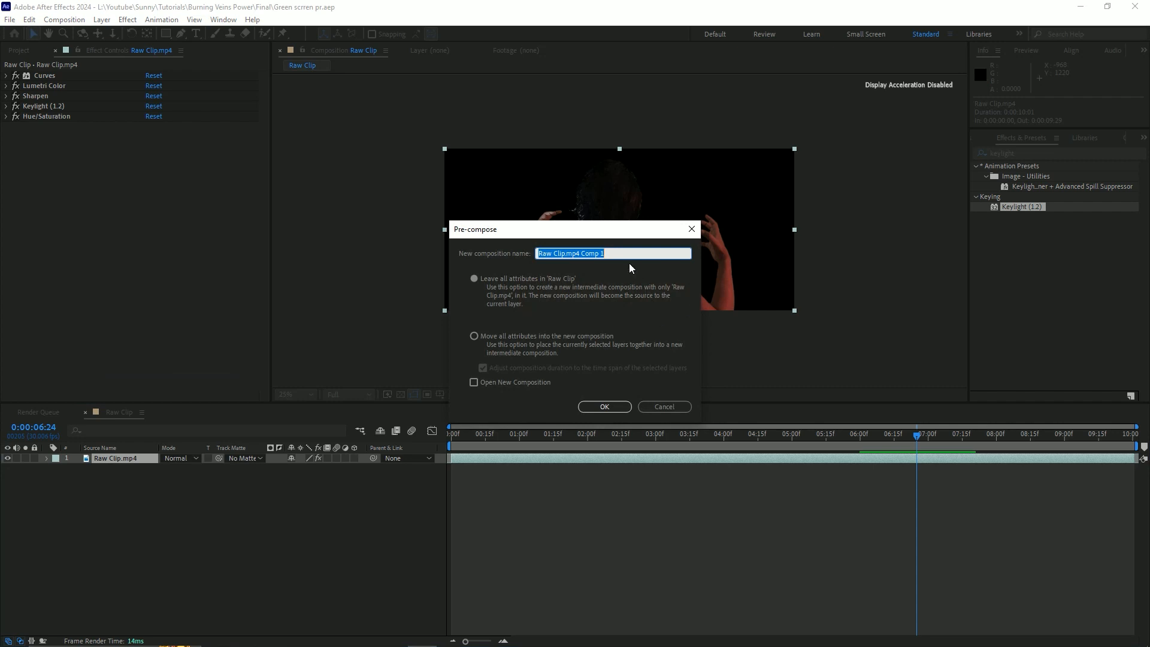
type("Raw Clip")
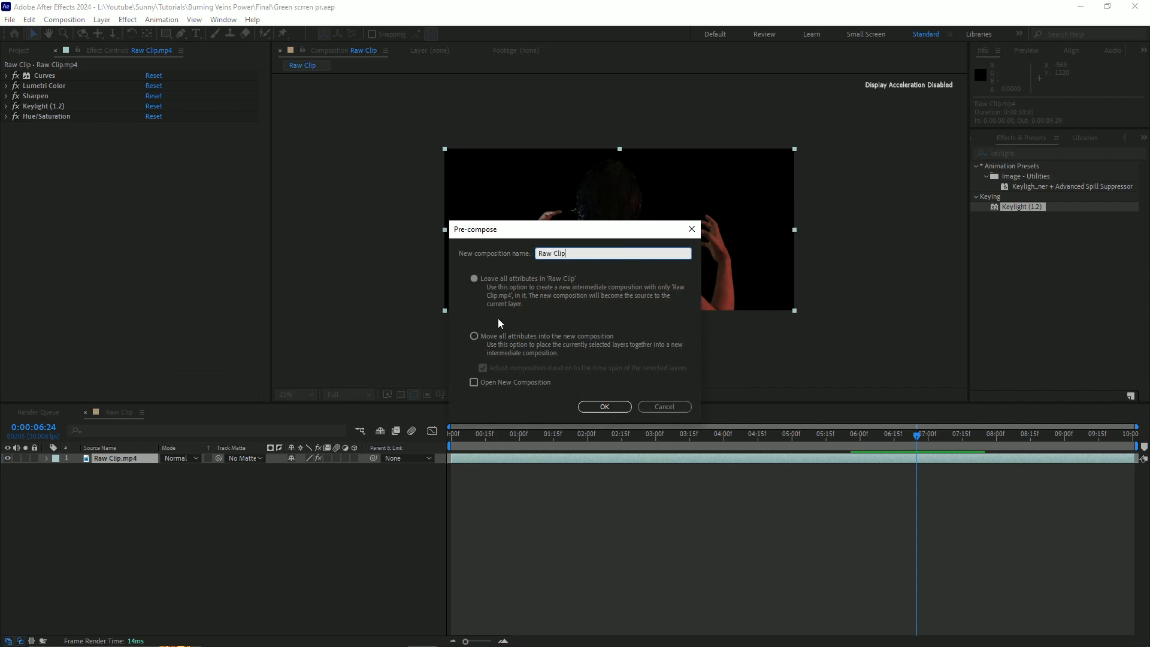
left_click(474, 337)
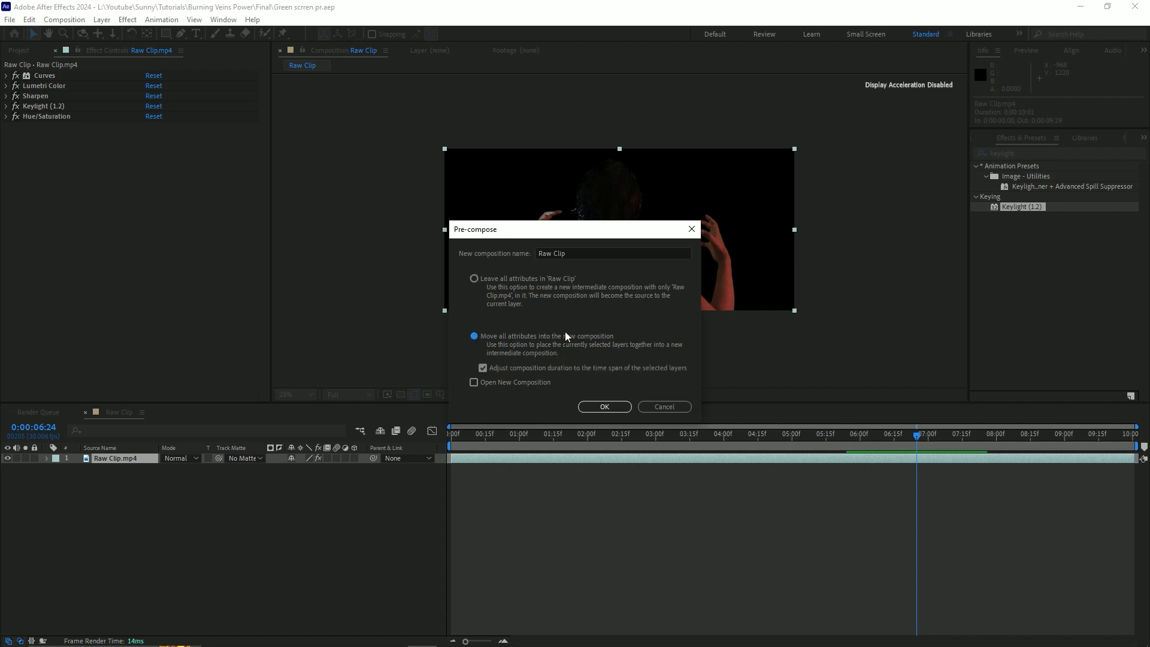
left_click(483, 369)
left_click(604, 406)
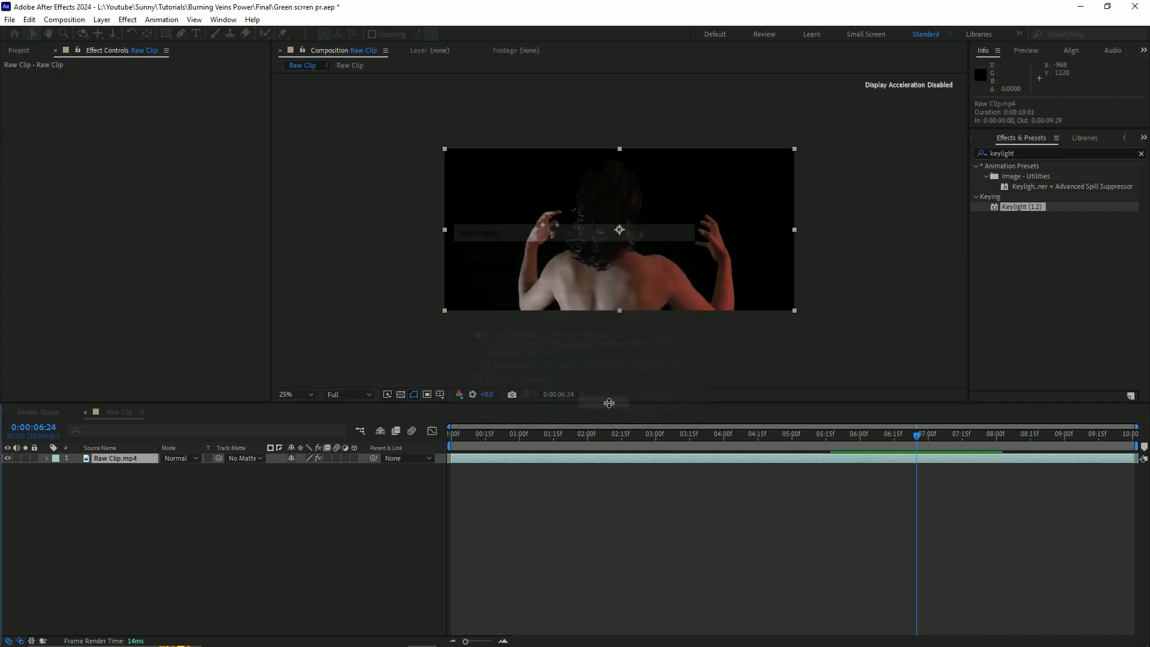
- Scrub through the pre-composed clip from the first frame to check the keyed subject
left_click(450, 440)
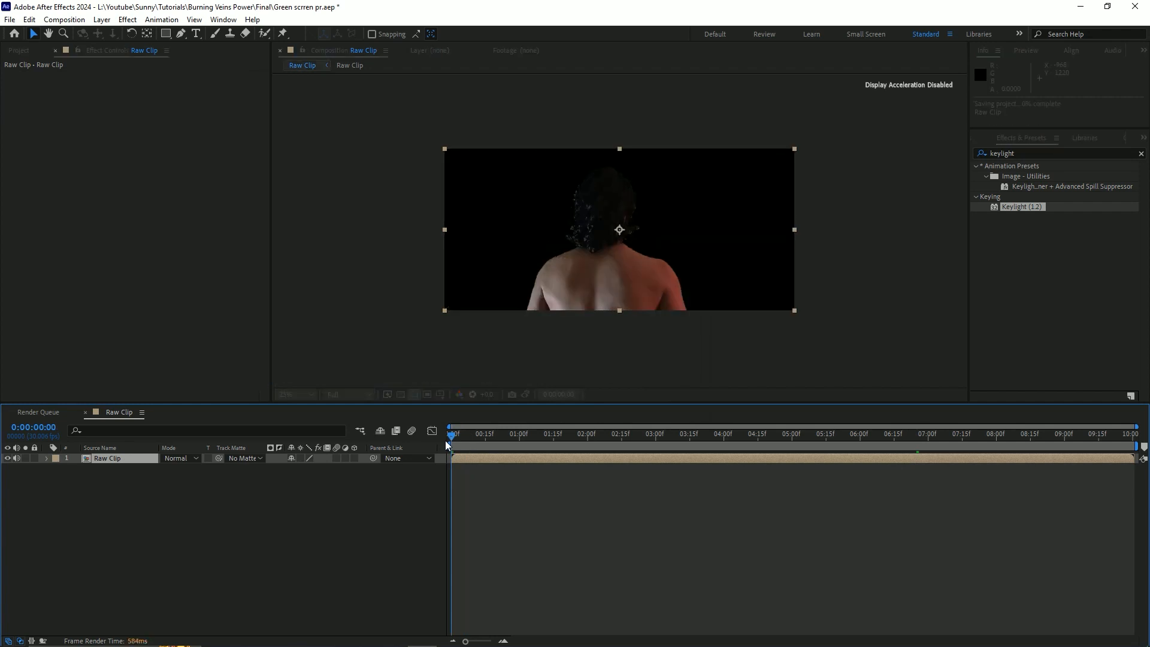
left_click_drag(480, 439, 867, 451)
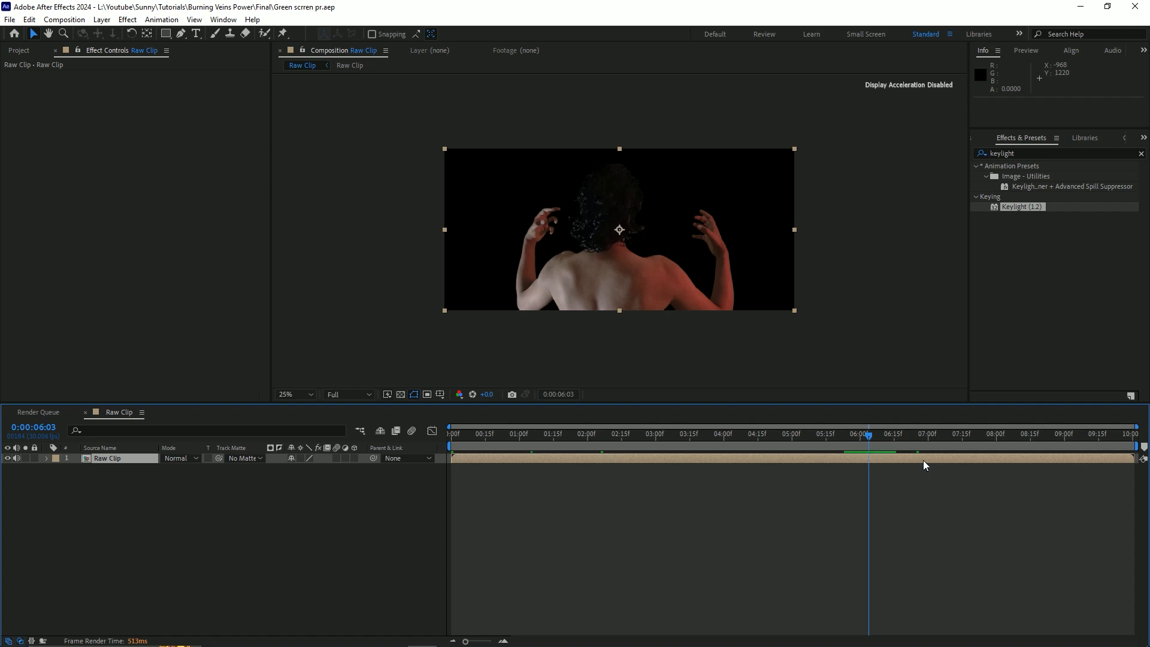
left_click_drag(750, 440, 820, 467)
left_click(326, 520)
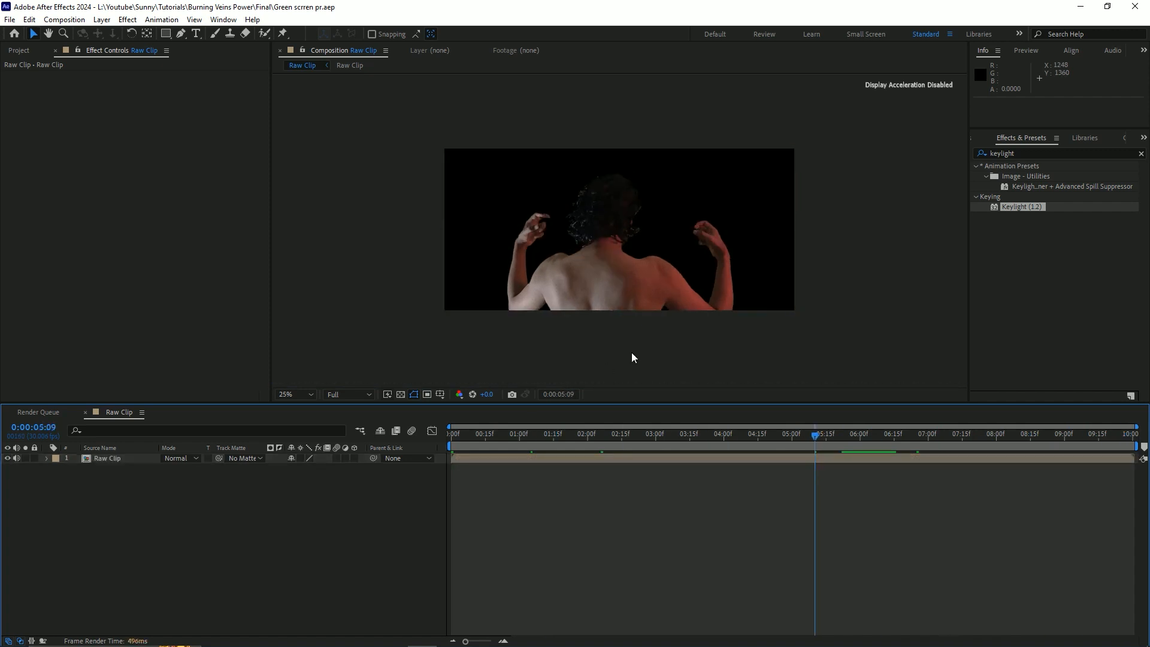
- Mute the Raw Clip layer's audio and save the project with the playhead at 0:00:05:02
left_click(16, 458)
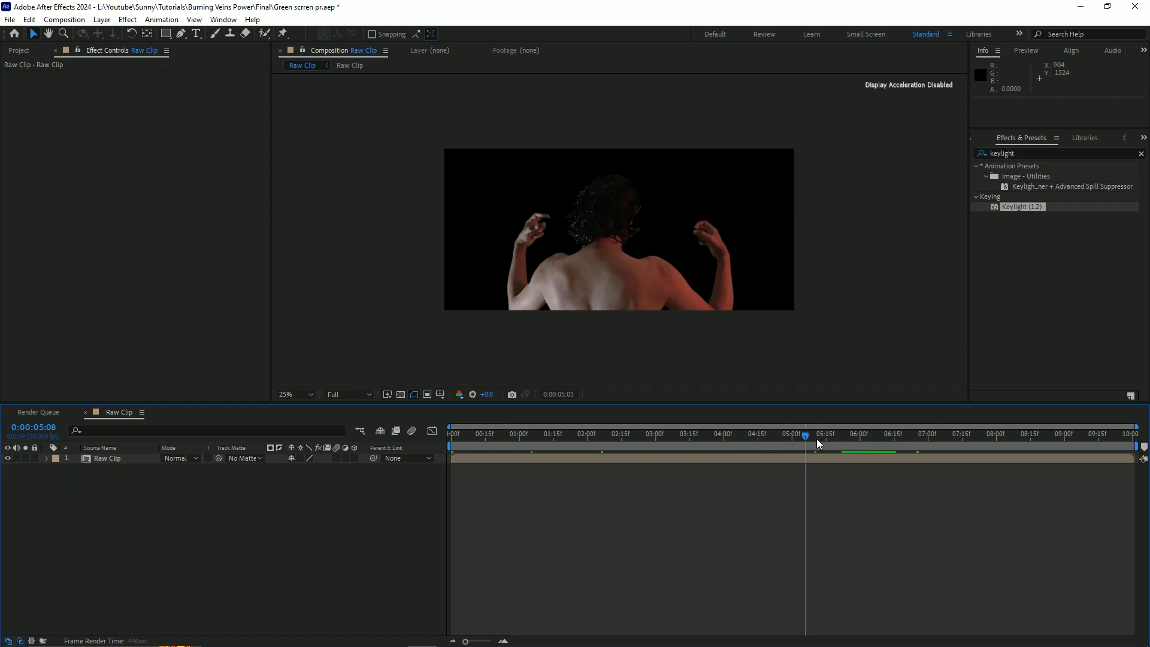
left_click_drag(817, 438, 799, 458)
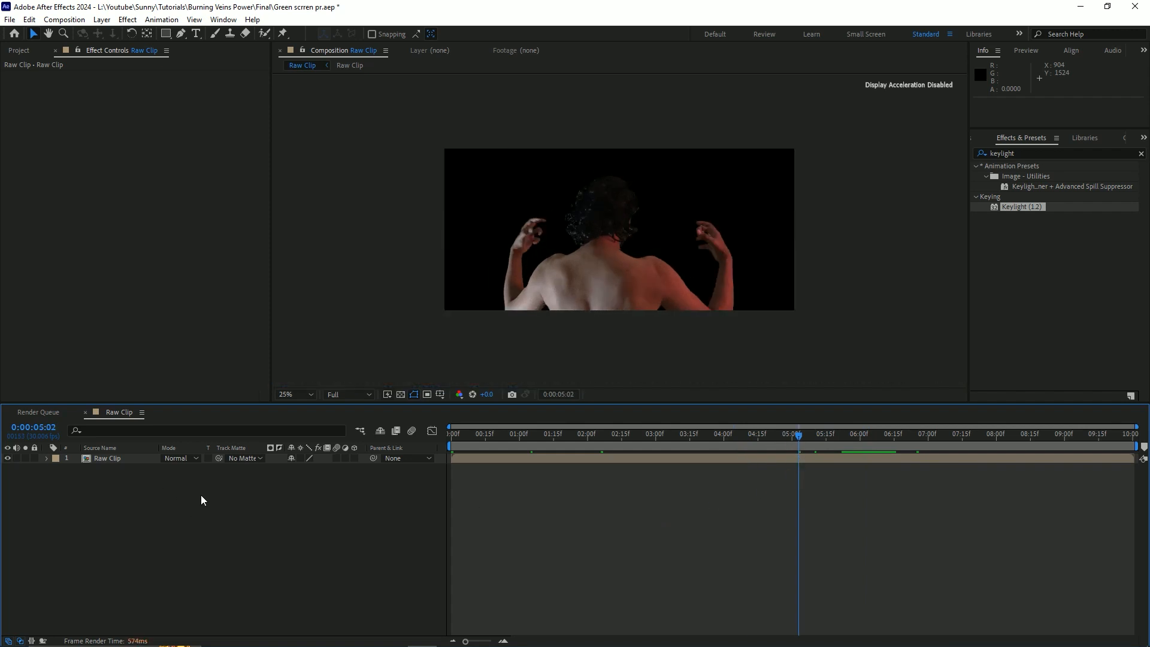
key("ctrl+s")
- Create a near-black solid layer named "bg" at the composition's size, 2336 x 1080 px
key("ctrl+y")
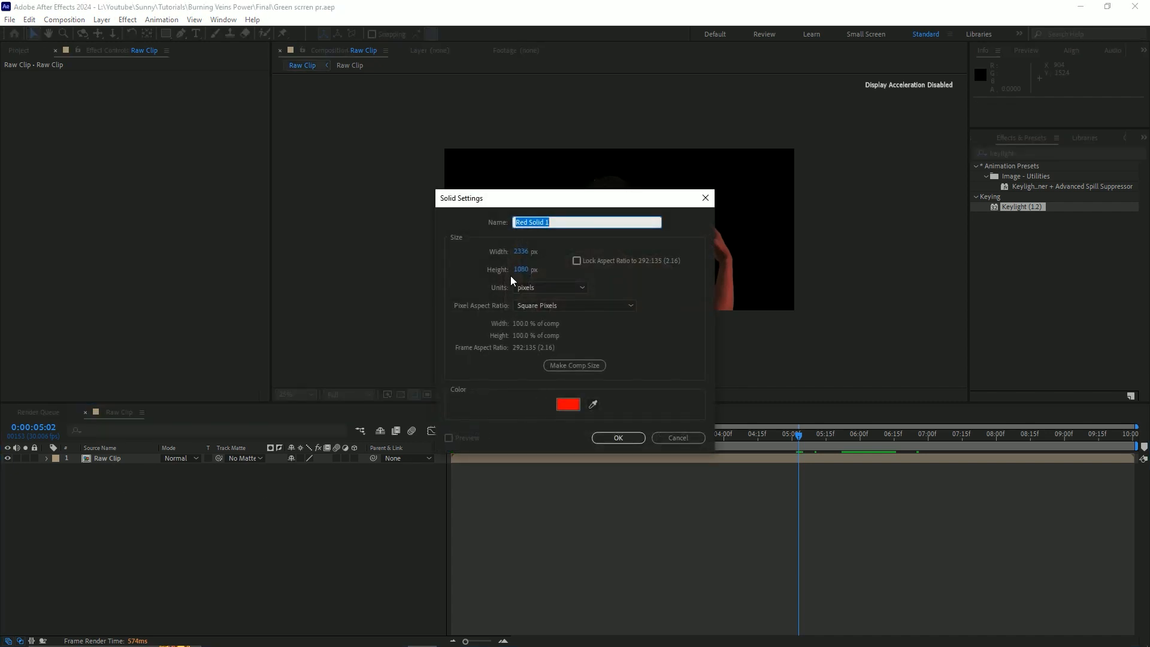
type("bg")
left_click(568, 404)
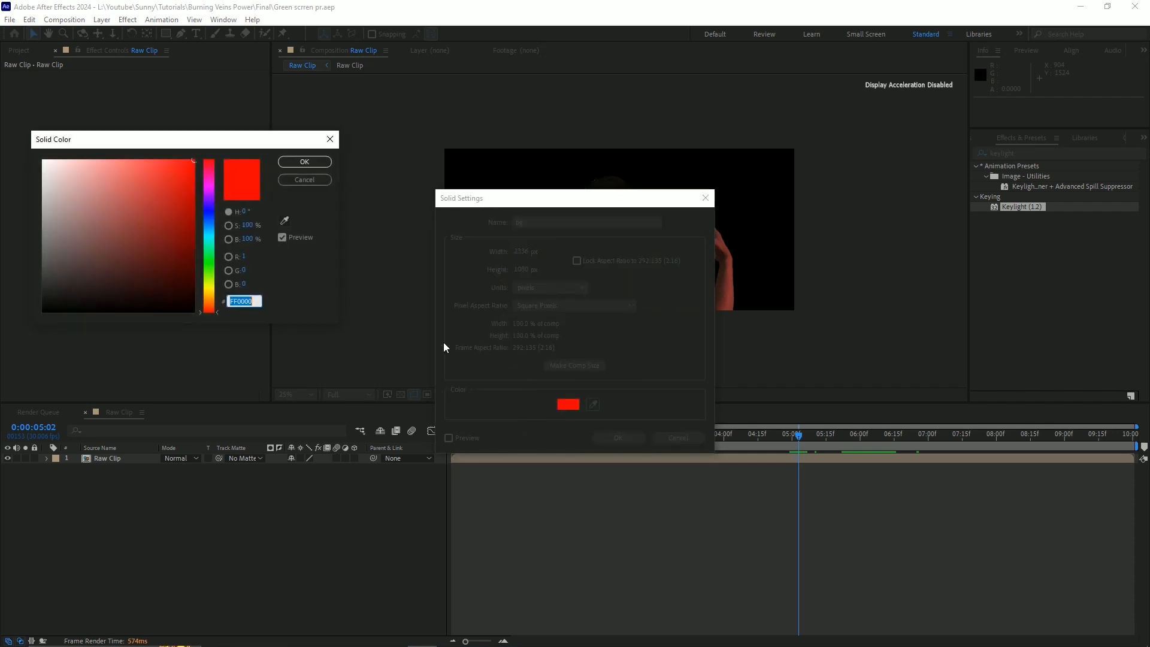
left_click(85, 273)
left_click_drag(85, 273, 2, 306)
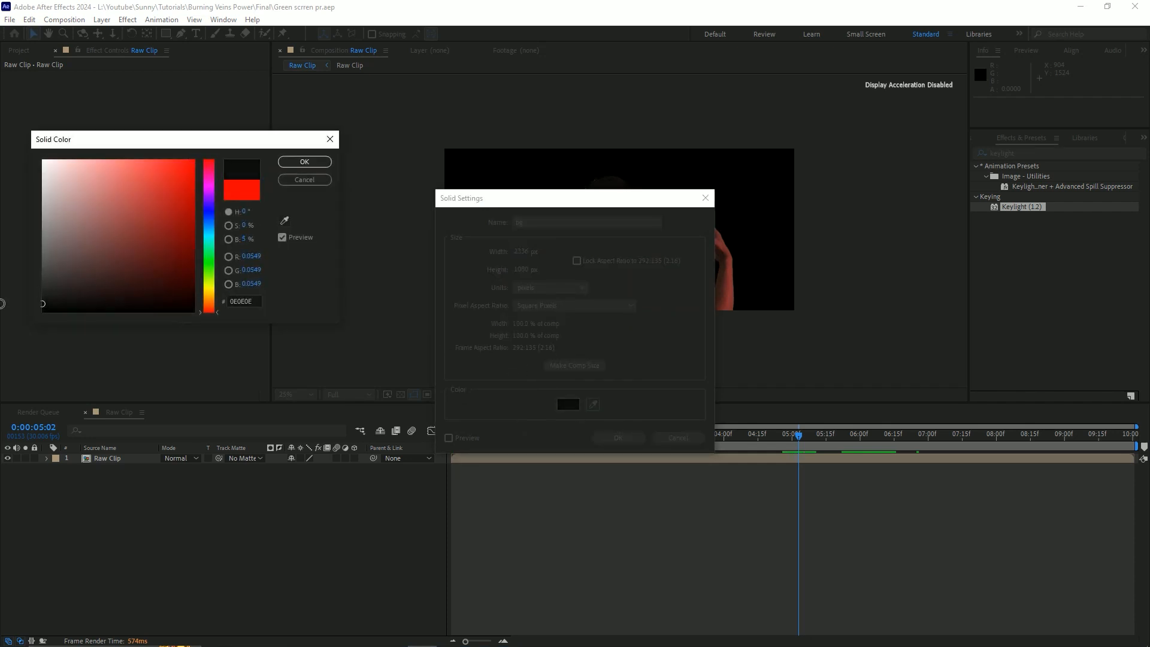
left_click(307, 162)
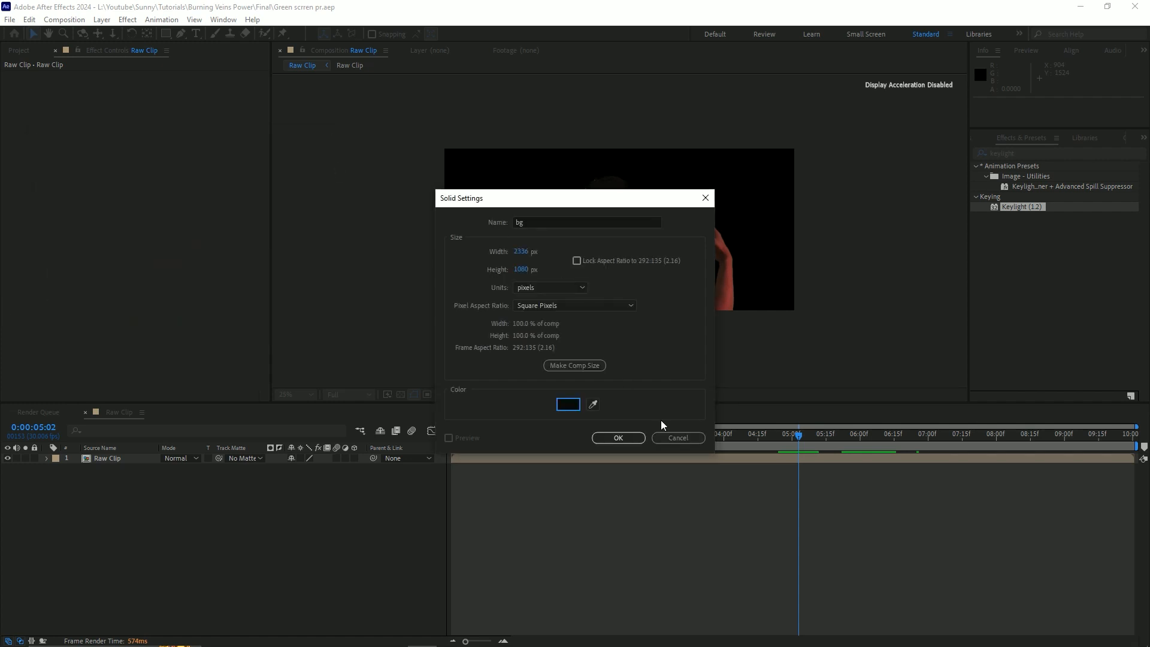
left_click(617, 438)
- Place the bg solid beneath the Raw Clip layer and save the project
mouse_move(115, 458)
left_mouse_down()
mouse_move(123, 473)
mouse_move(114, 471)
left_mouse_up()
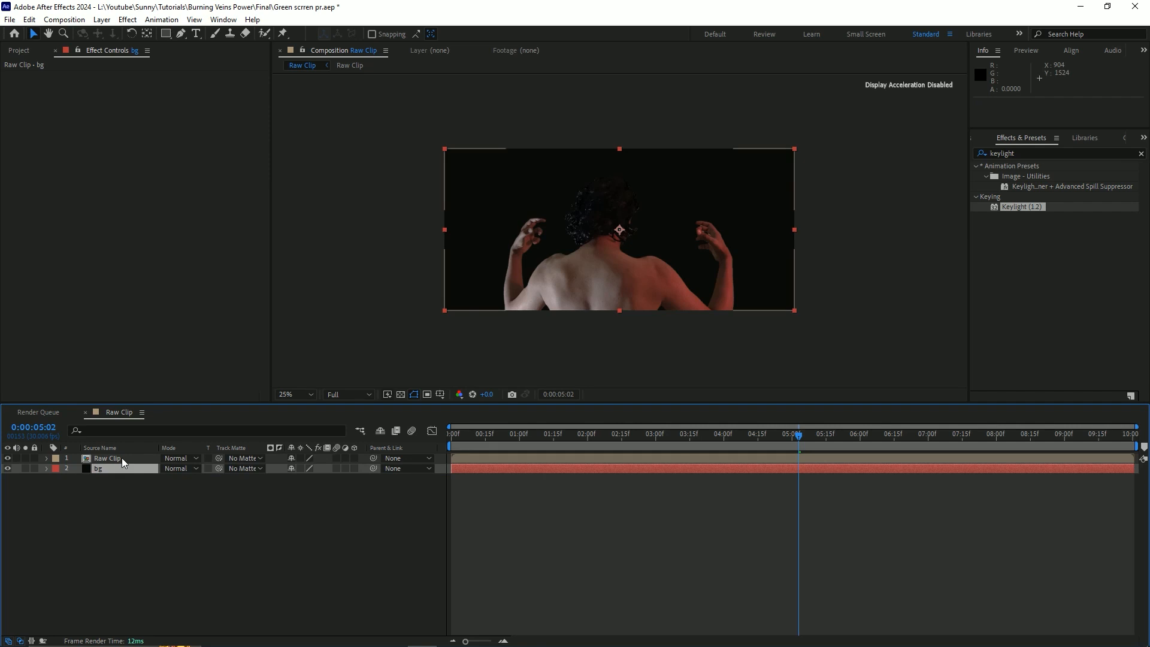
left_click(112, 516)
key("ctrl+s")
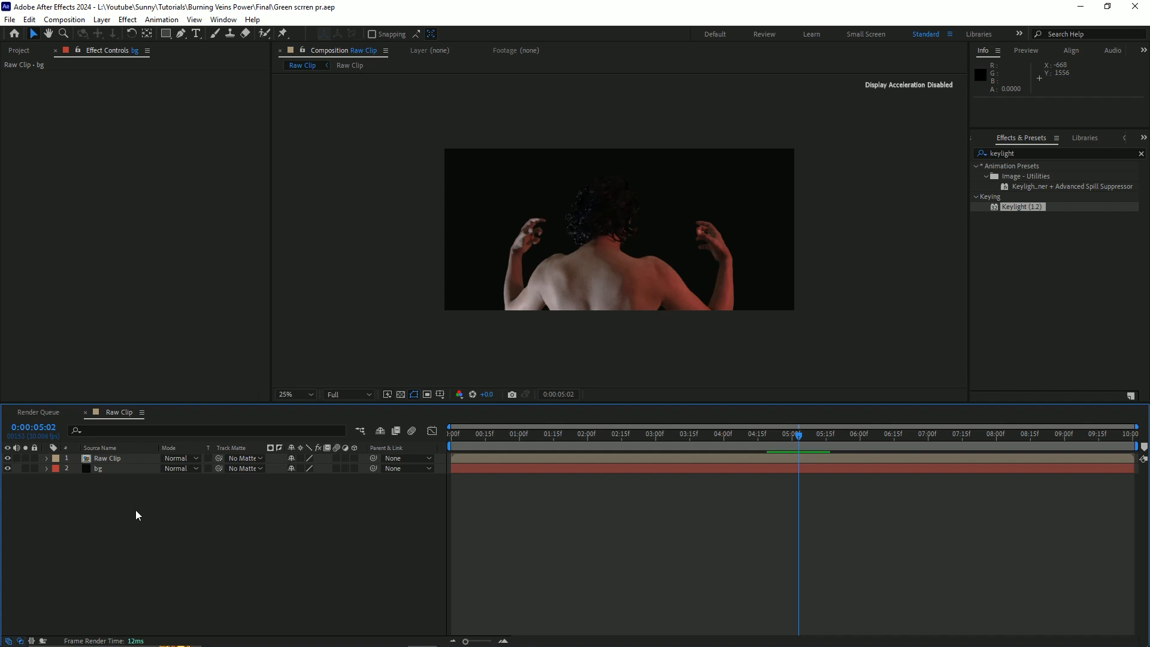
- Add an adjustment layer above the Raw Clip layer and rename it "cc"
key("ctrl+alt+y")
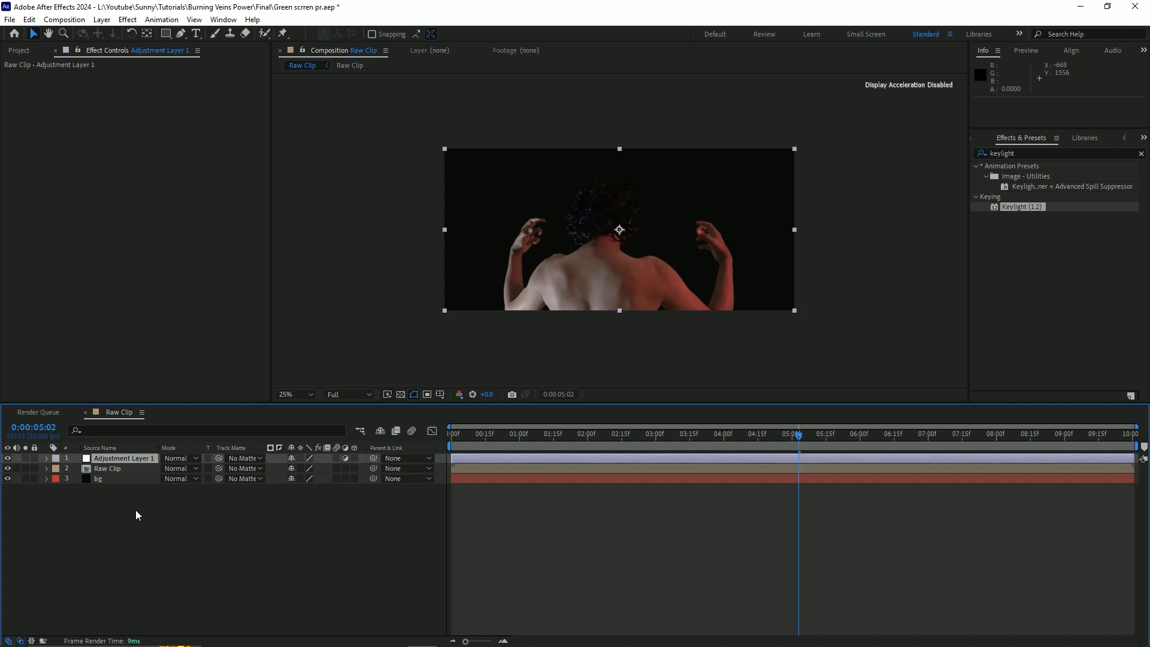
key("Return")
type("cc")
key("Return")
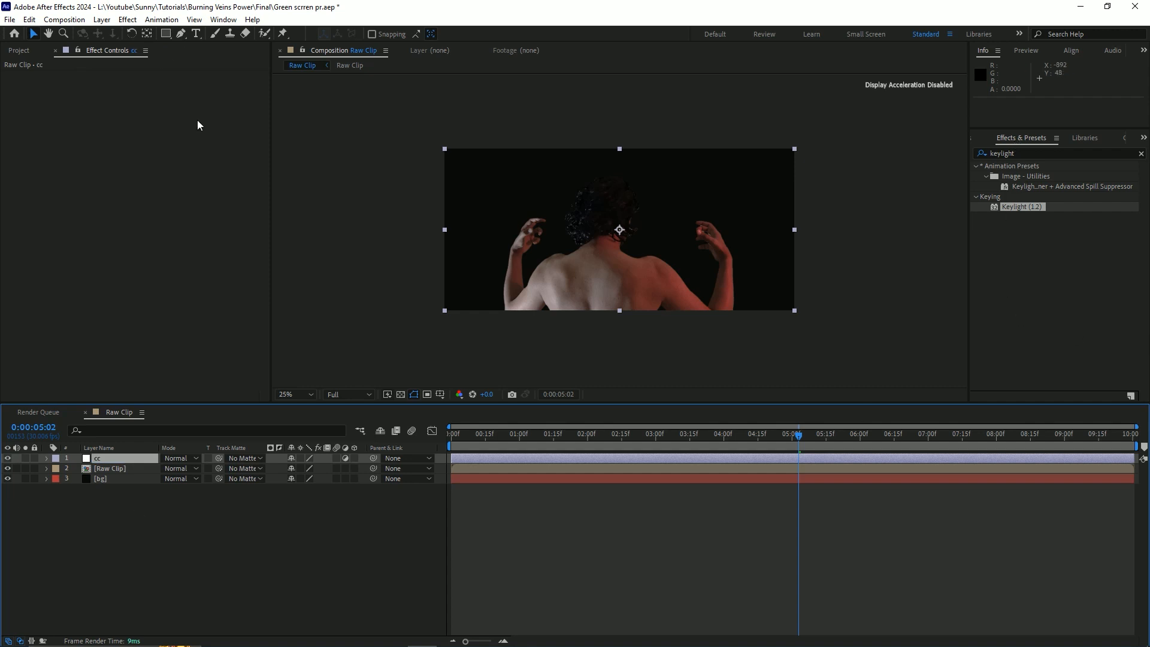
- Apply Levels to the cc adjustment layer with Input Black 0.0275, Input White 0.9176 and Gamma 0.91
left_click(128, 20)
mouse_move(228, 173)
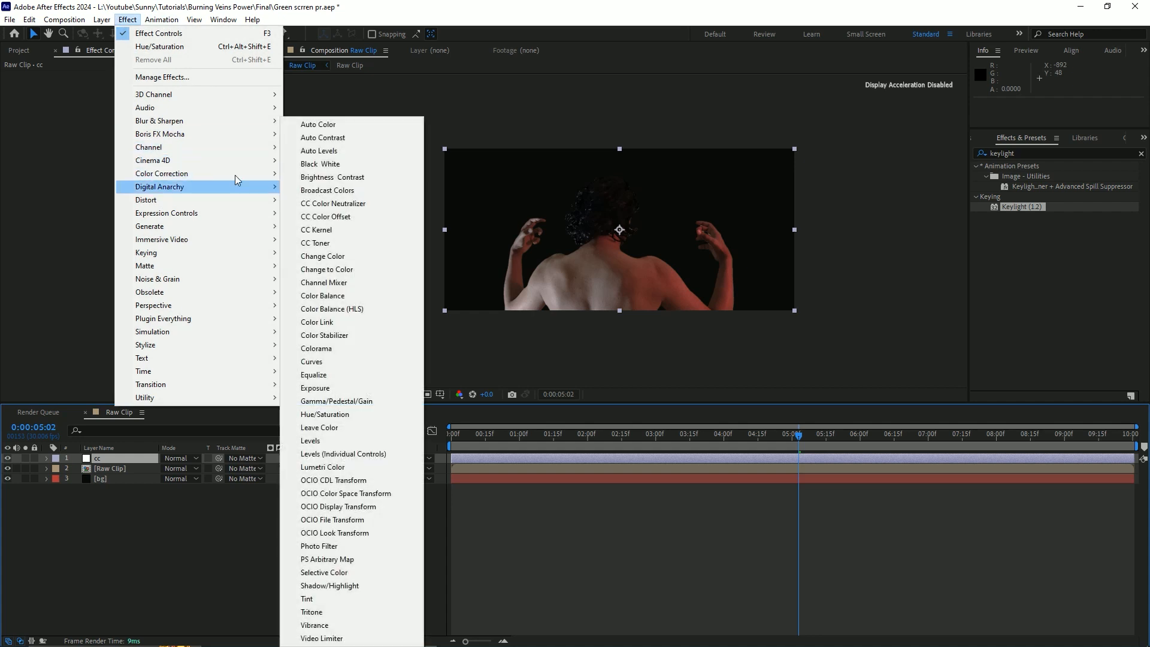
left_click(310, 442)
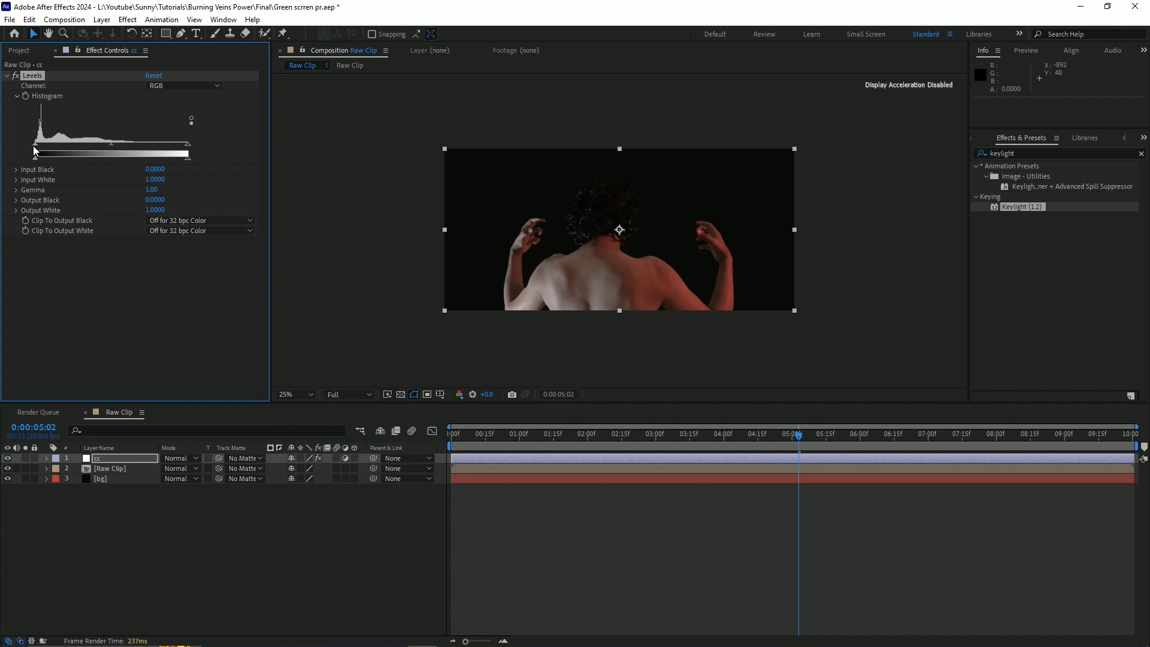
left_click_drag(35, 144, 40, 143)
left_click_drag(112, 144, 176, 146)
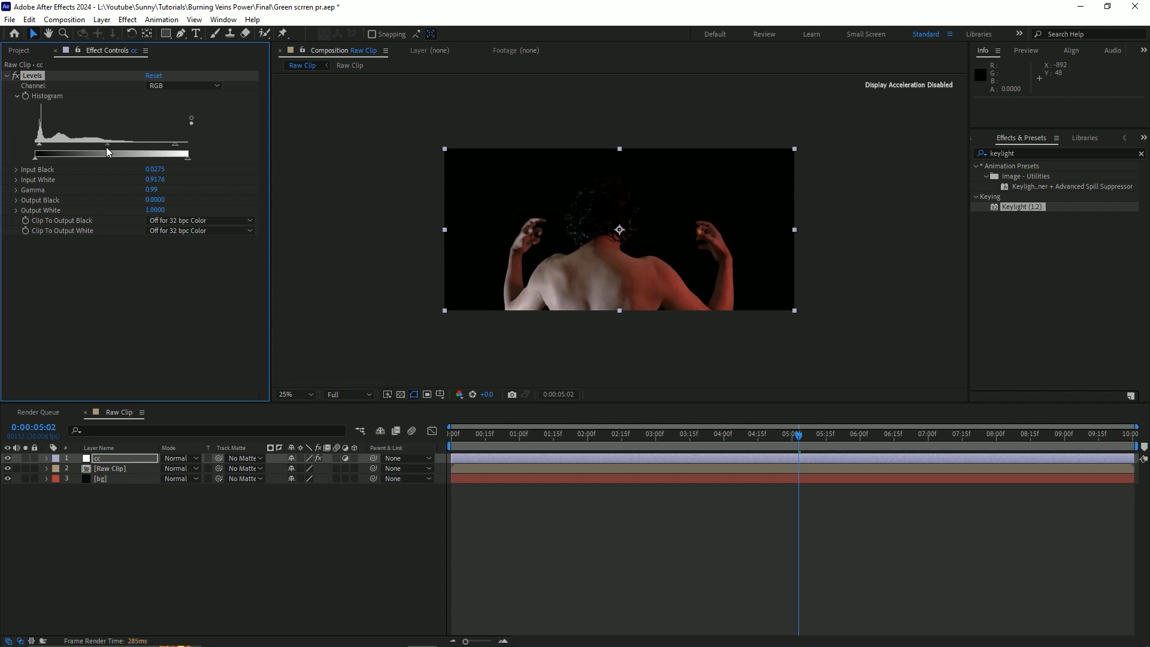
left_click_drag(106, 144, 111, 146)
- Set the preview resolution to Half and play the composition from the first frame
left_click_drag(484, 437, 451, 441)
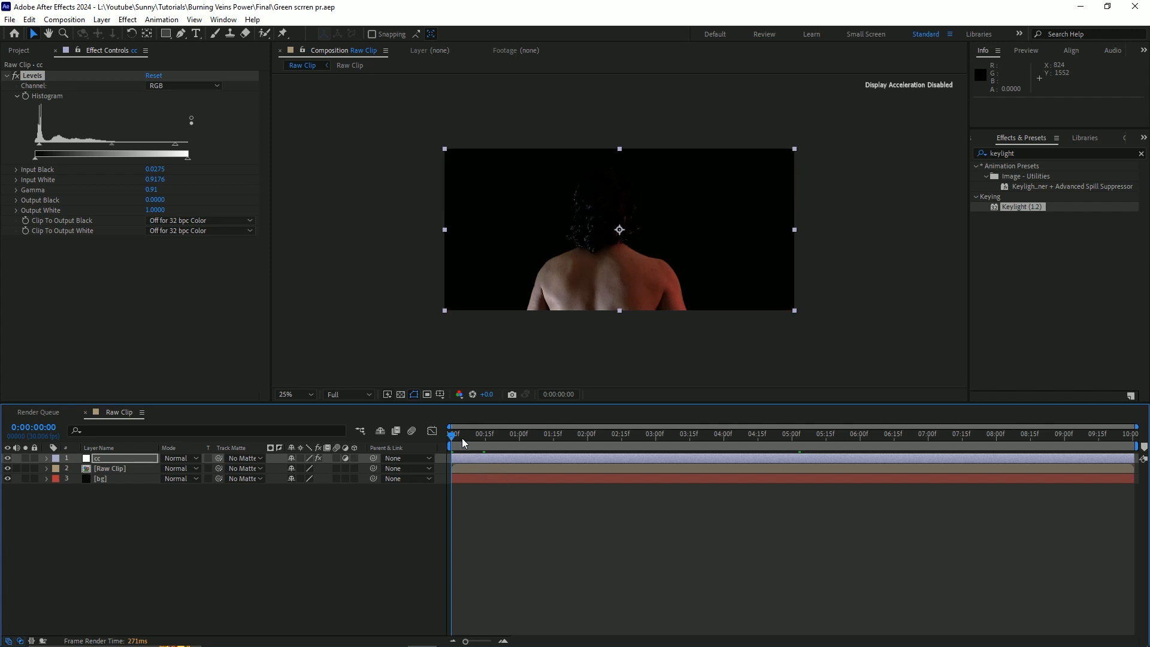
scroll(504, 499, "up", 3)
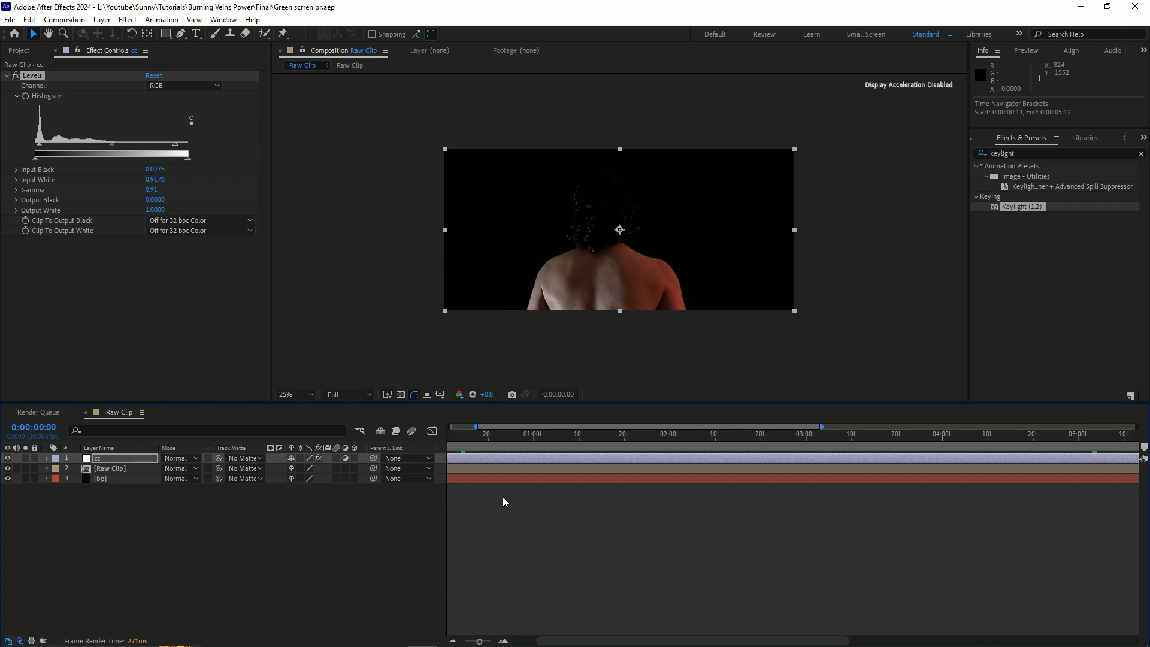
scroll(501, 497, "down", 3)
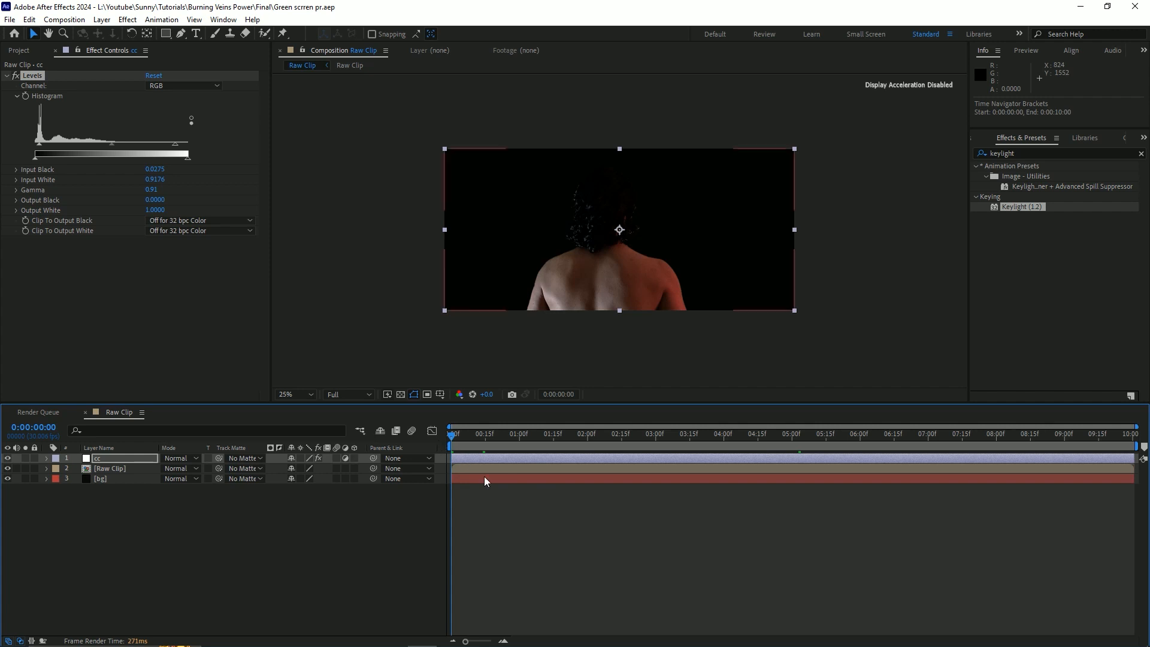
left_click(345, 394)
left_click(350, 435)
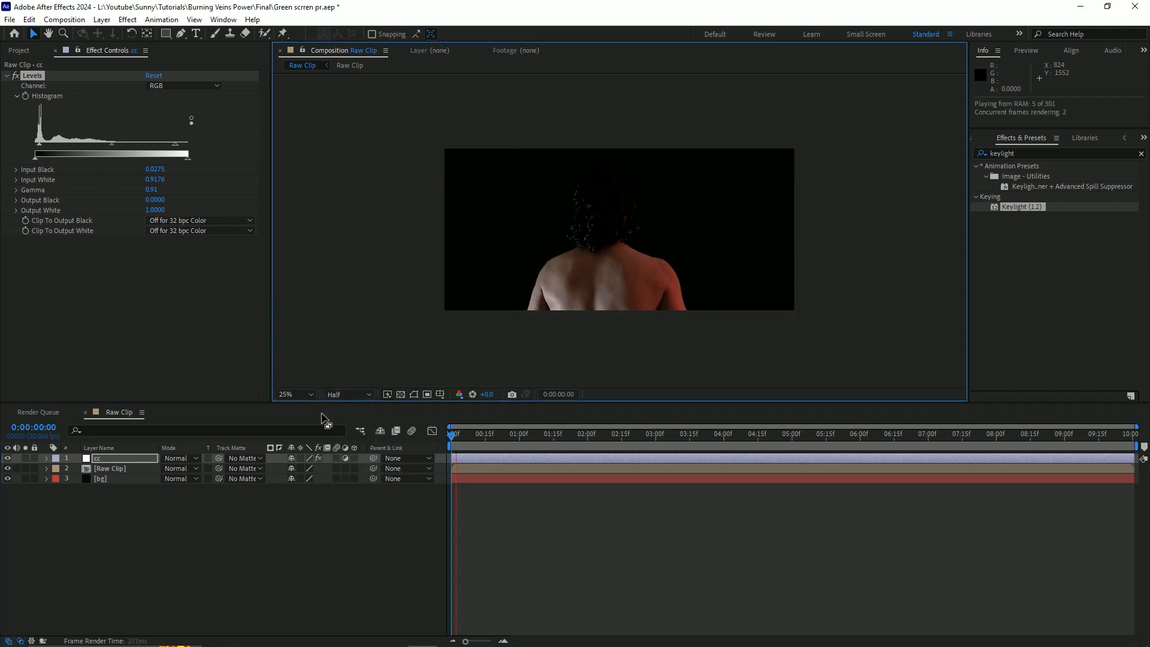
key("space")
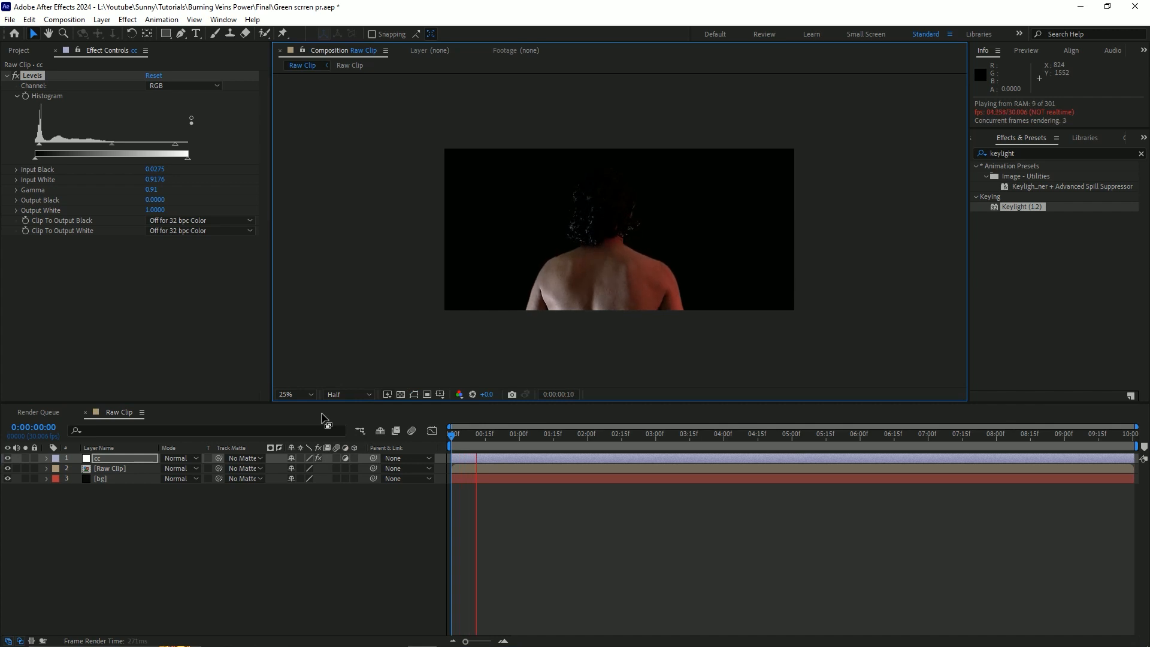